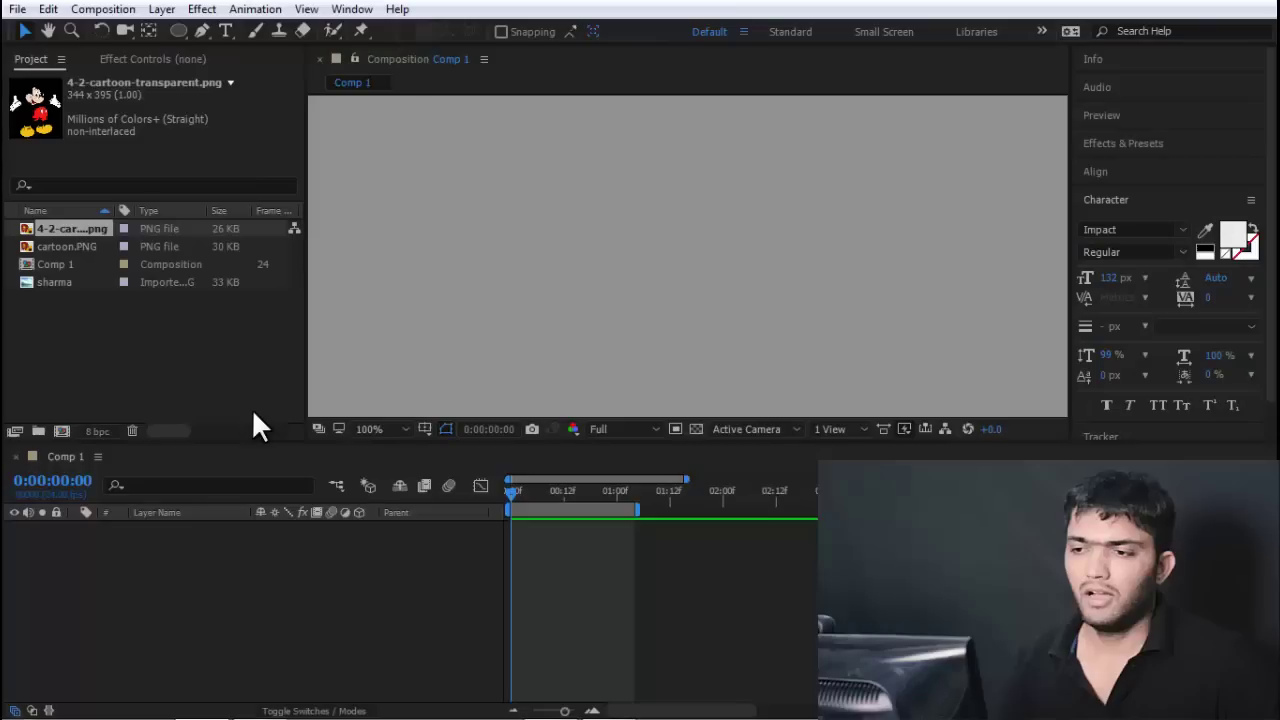
Open the empty 1280 x 720, 24 fps Comp 1 composition for editing
click(218, 400)
double_click(56, 264)
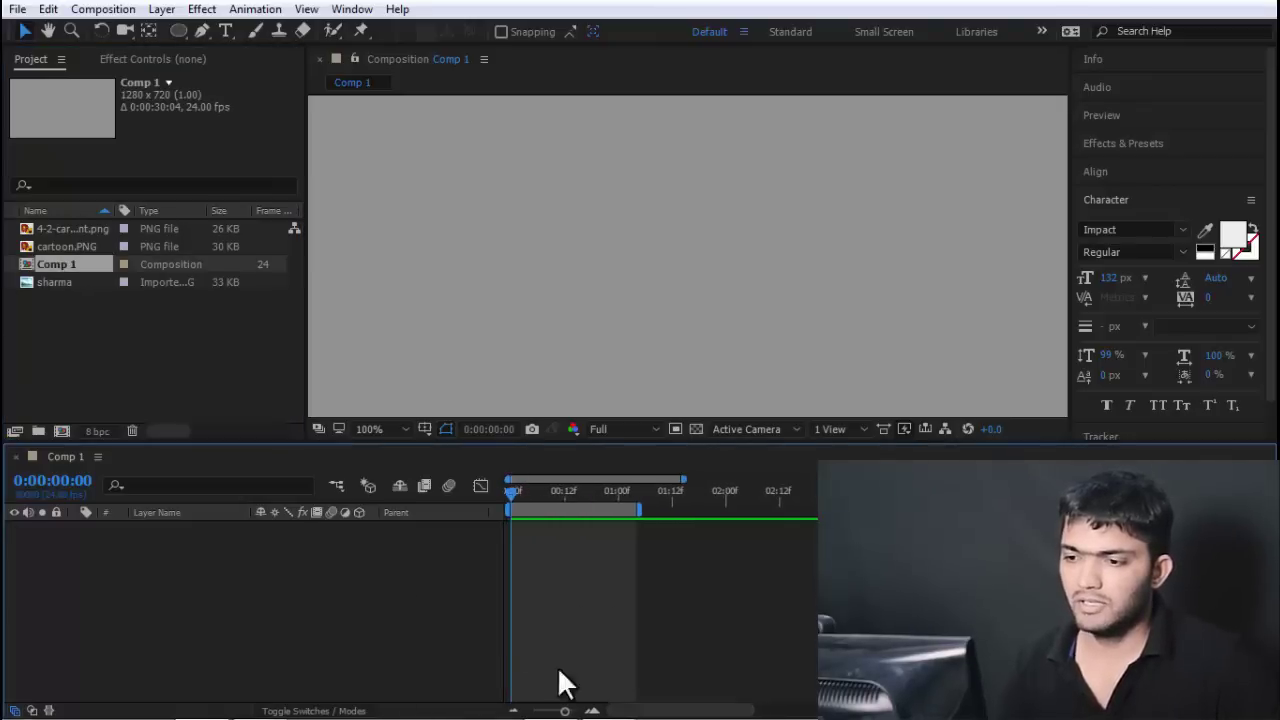
Add 4-2-cartoon-transparent.png to Comp 1, enlarge it slightly and place it near the frame centre
click(90, 228)
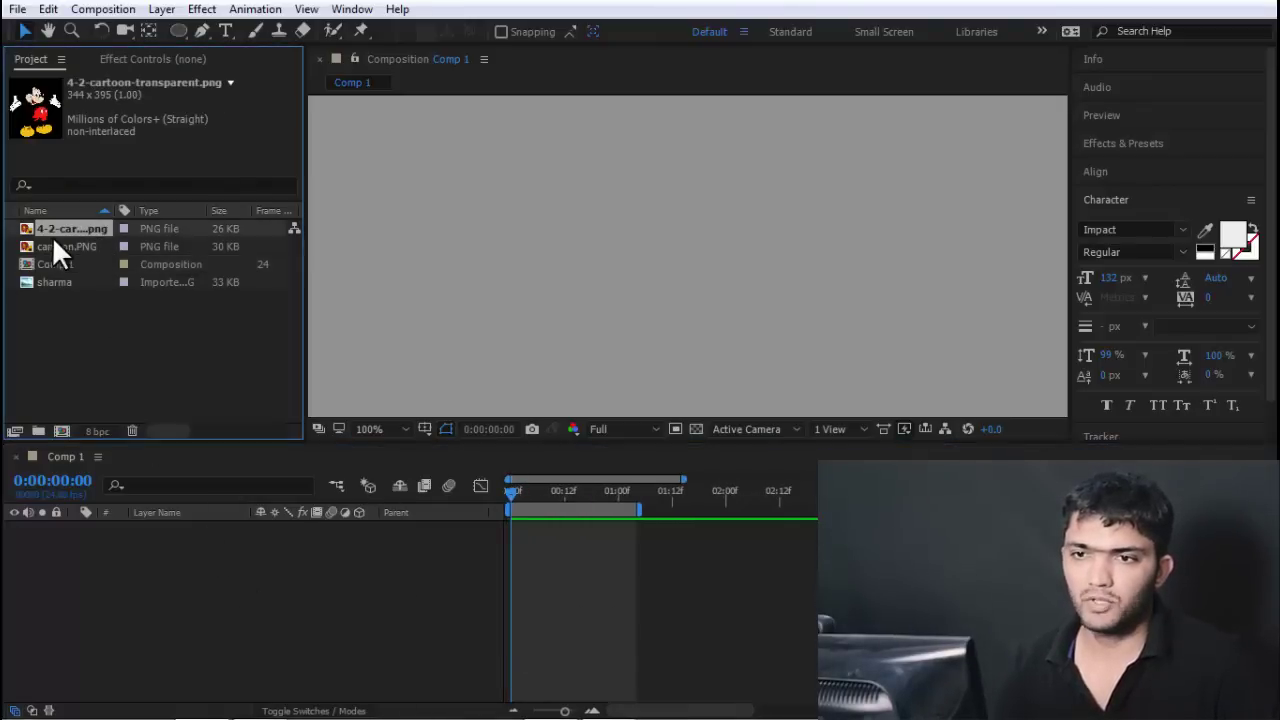
drag(112, 265, 540, 305)
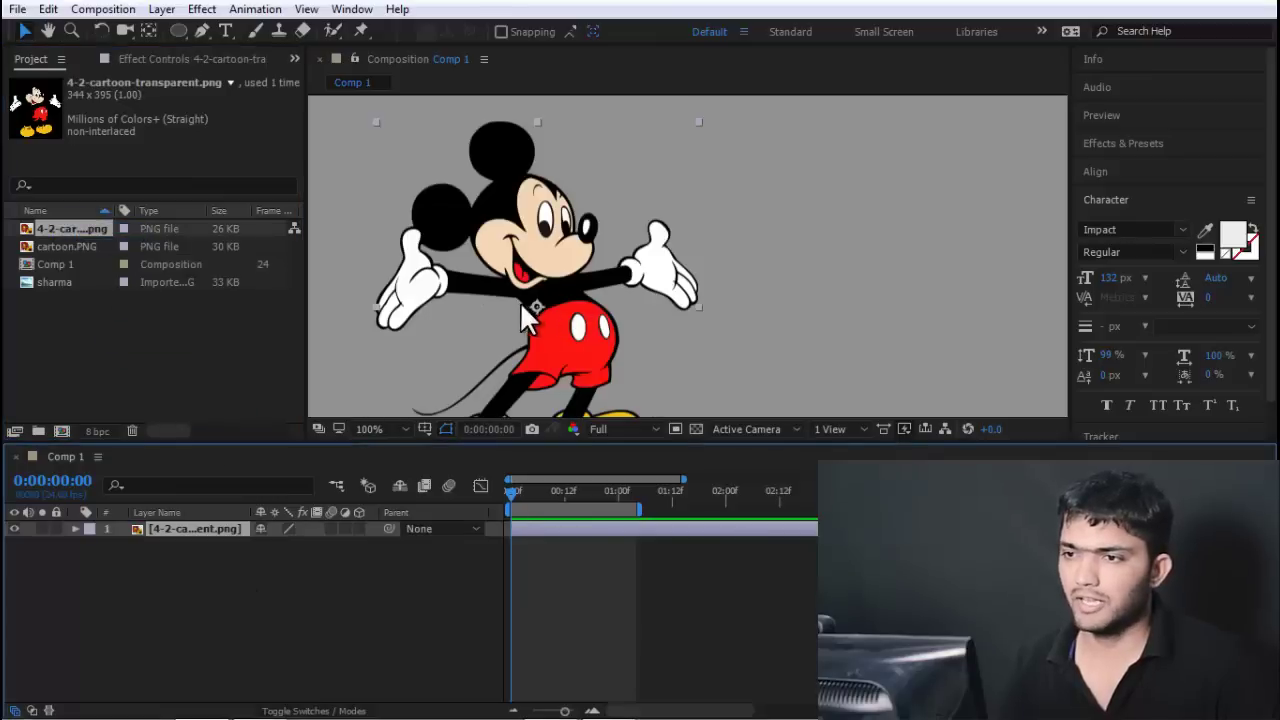
scroll(678, 228, down, 2)
drag(648, 260, 613, 262)
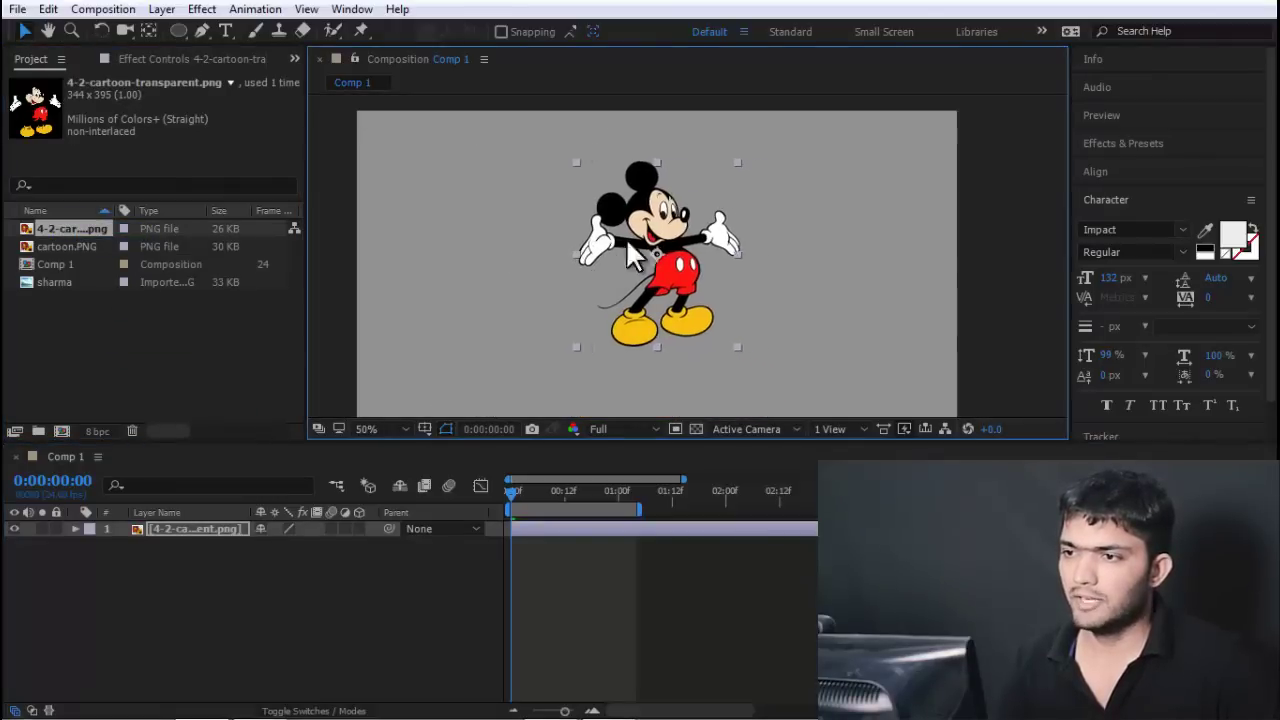
drag(725, 348, 752, 378)
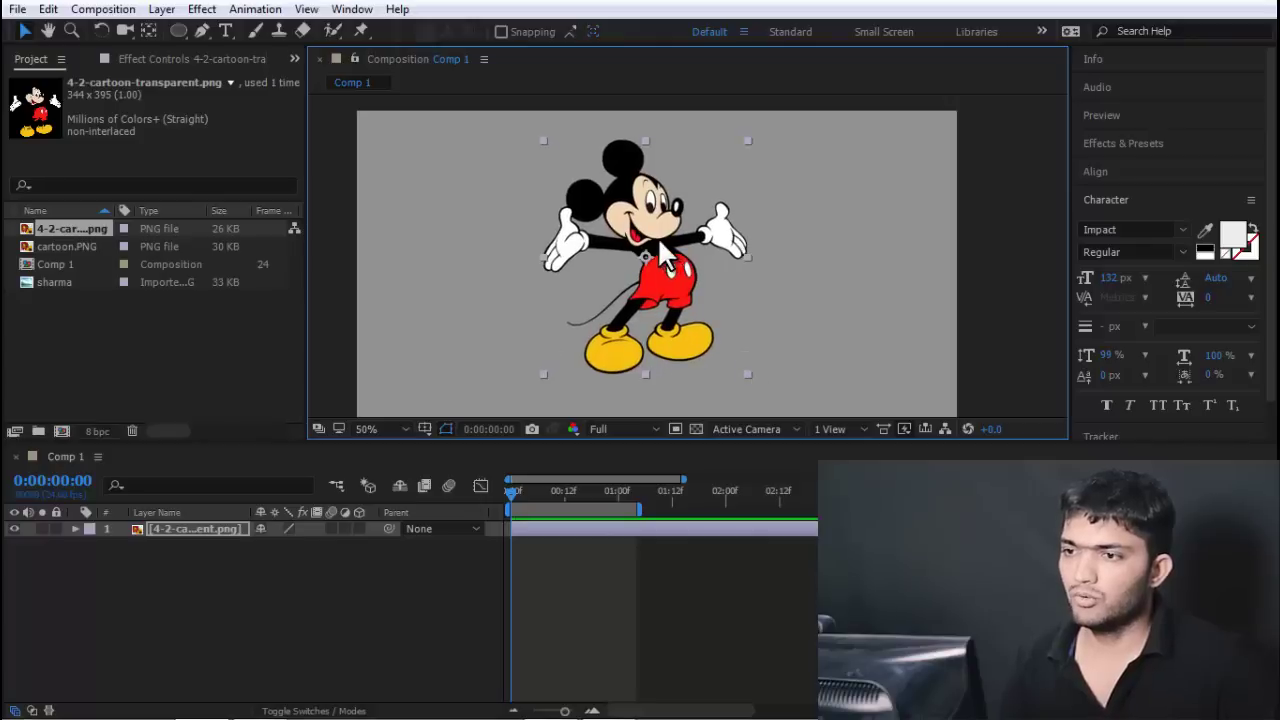
mouse_move(658, 237)
mouse_down()
mouse_move(640, 262)
mouse_move(647, 241)
mouse_up()
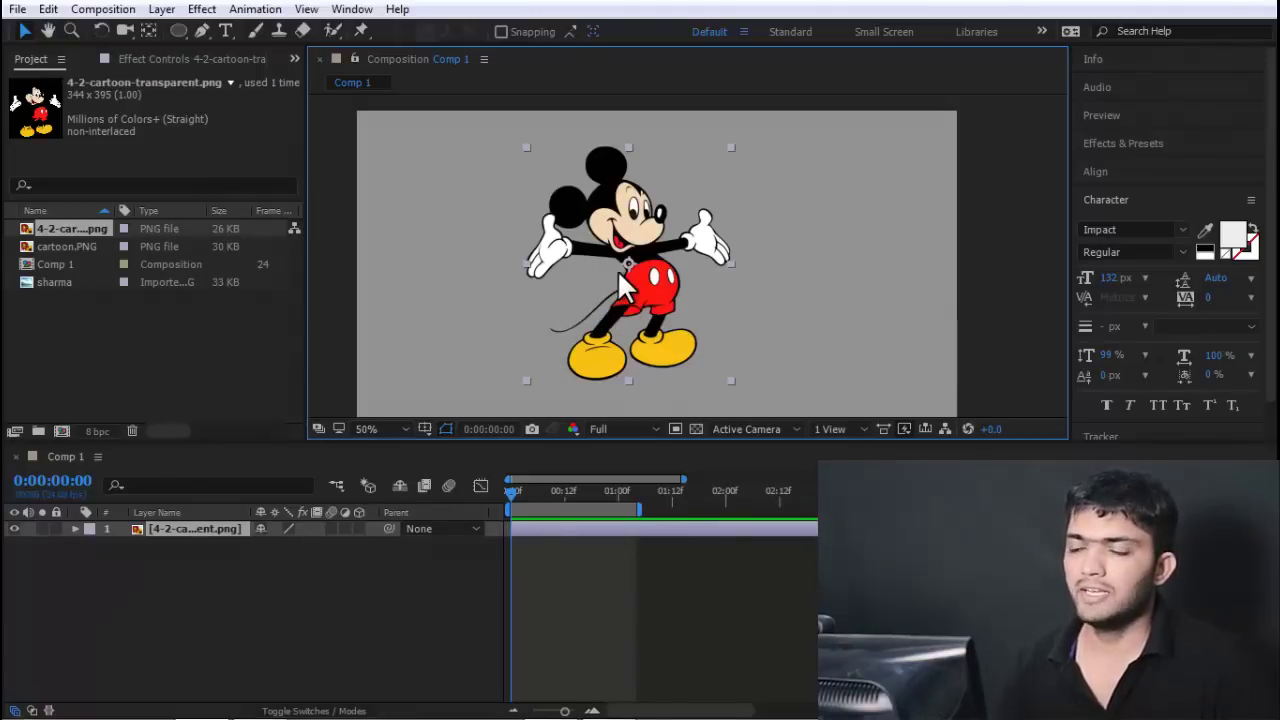
drag(620, 224, 616, 237)
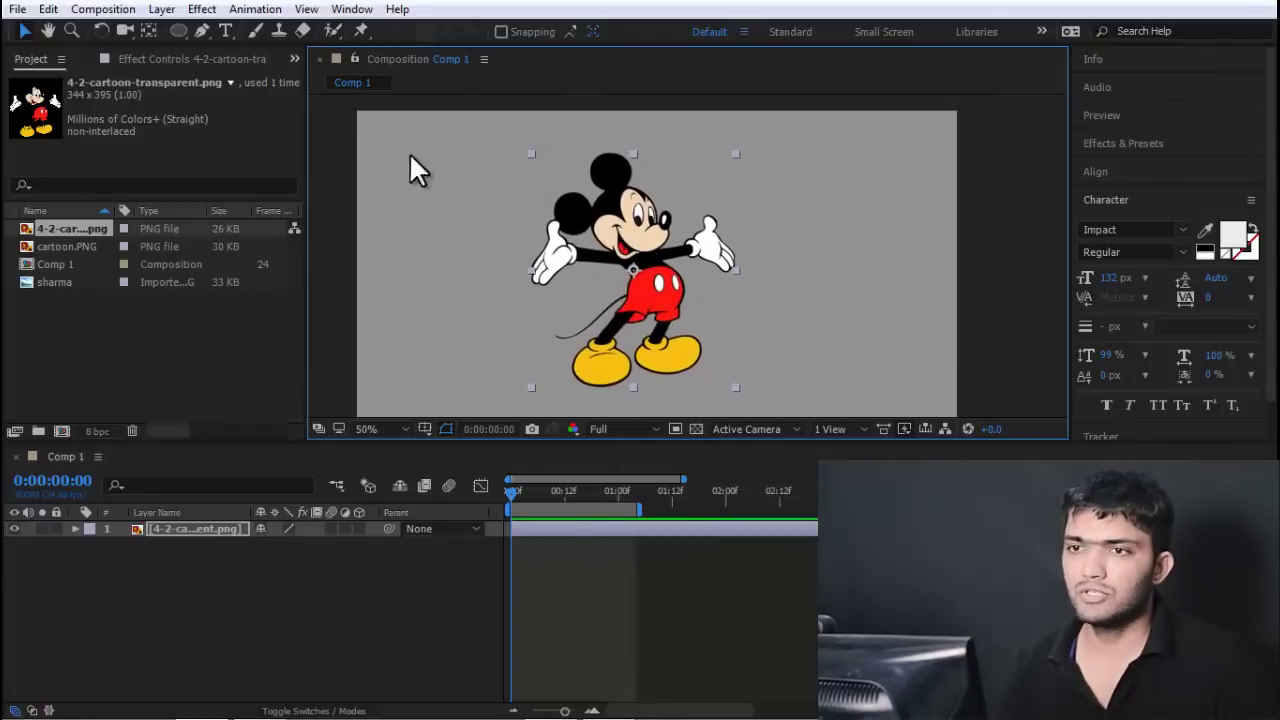
Choose the Puppet Pin Tool and turn on Mesh: Show, giving a 1324-triangle mesh
click(360, 27)
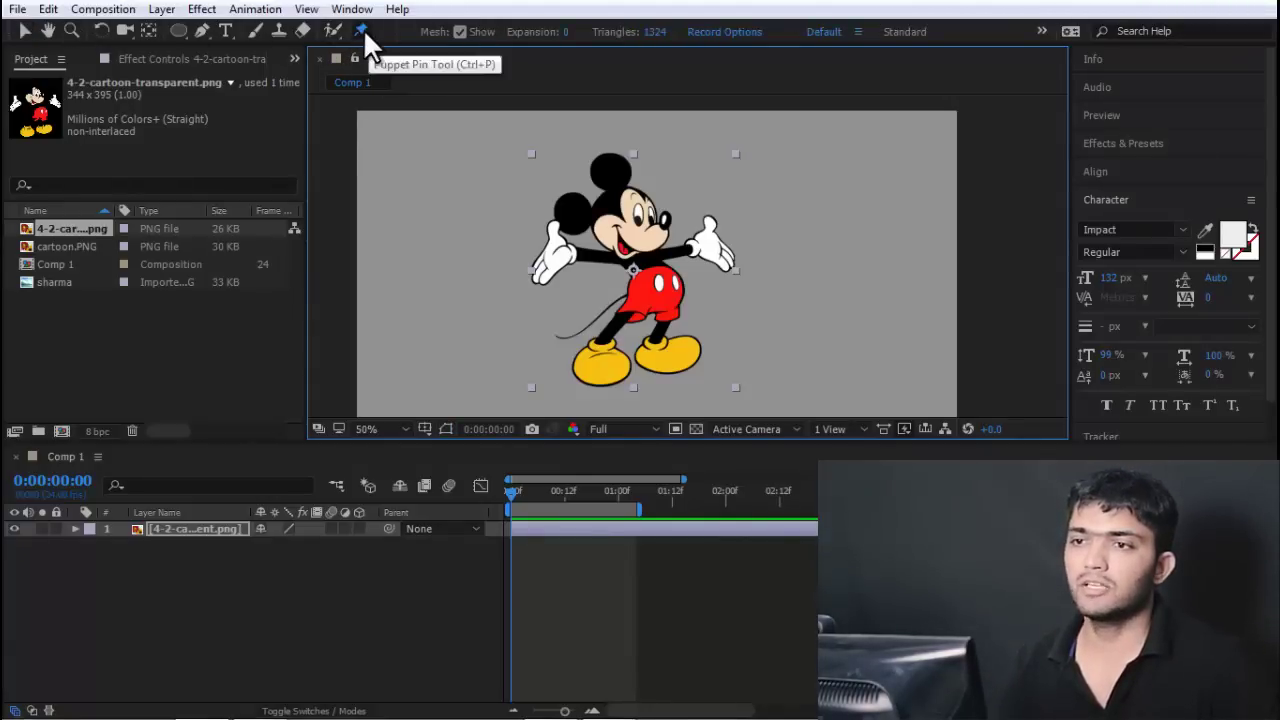
drag(361, 26, 427, 38)
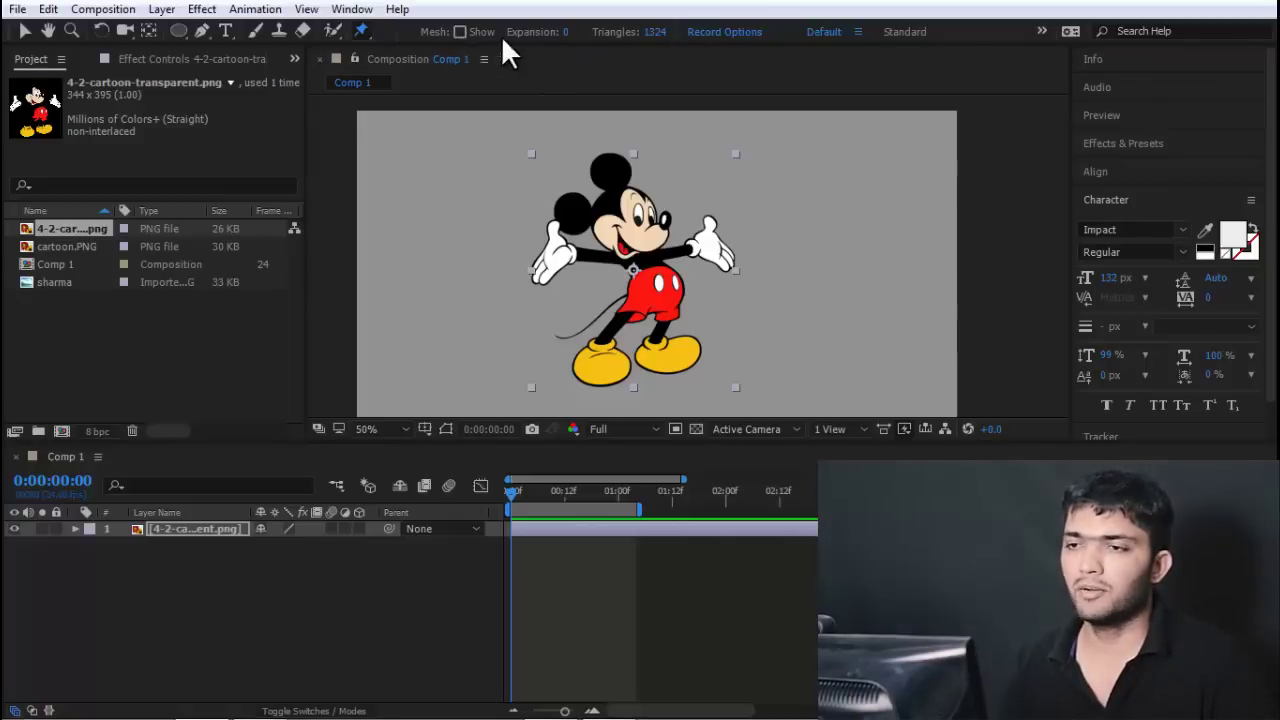
click(460, 31)
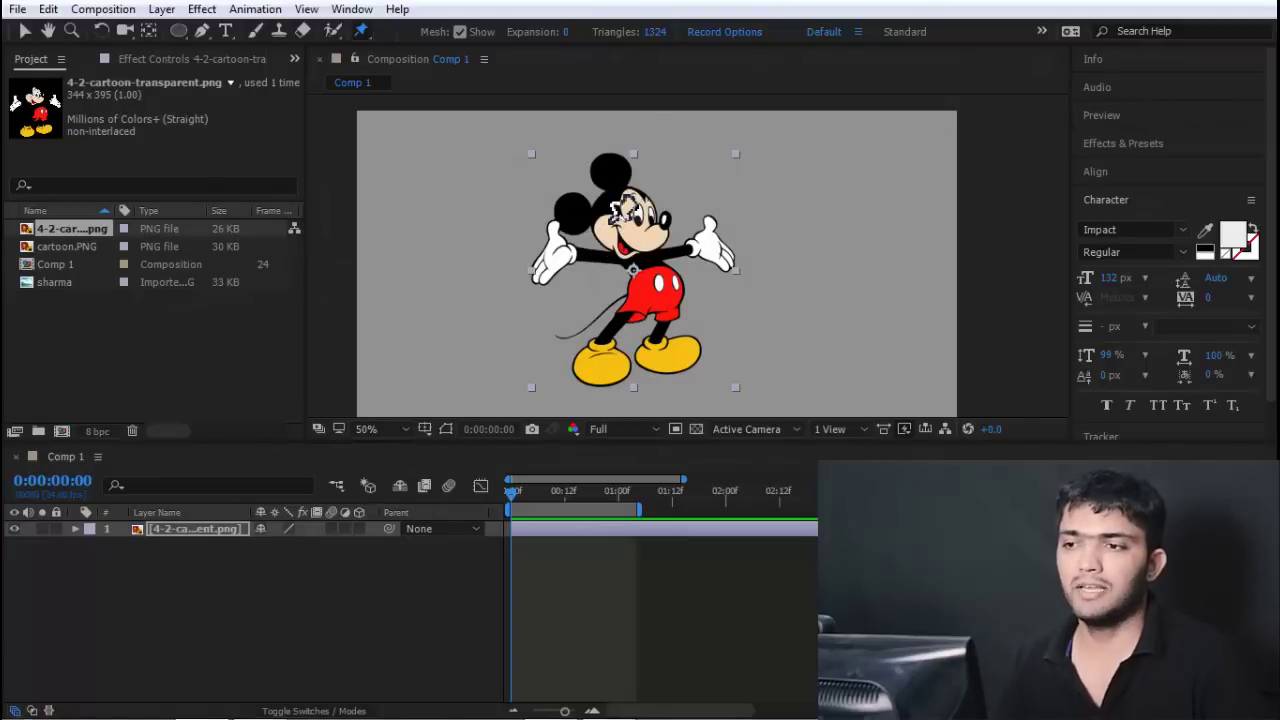
Pin Mickey's face, shorts and right hand, bending his legs and raising his arm
click(609, 221)
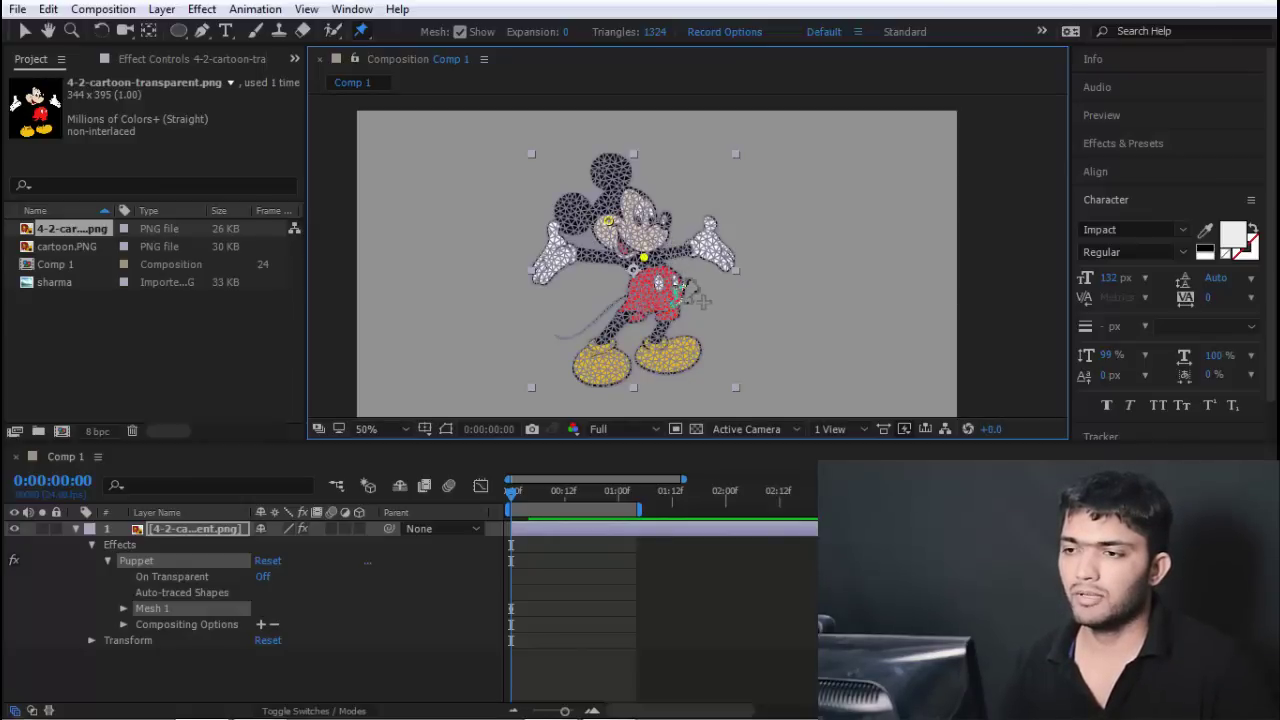
click(670, 305)
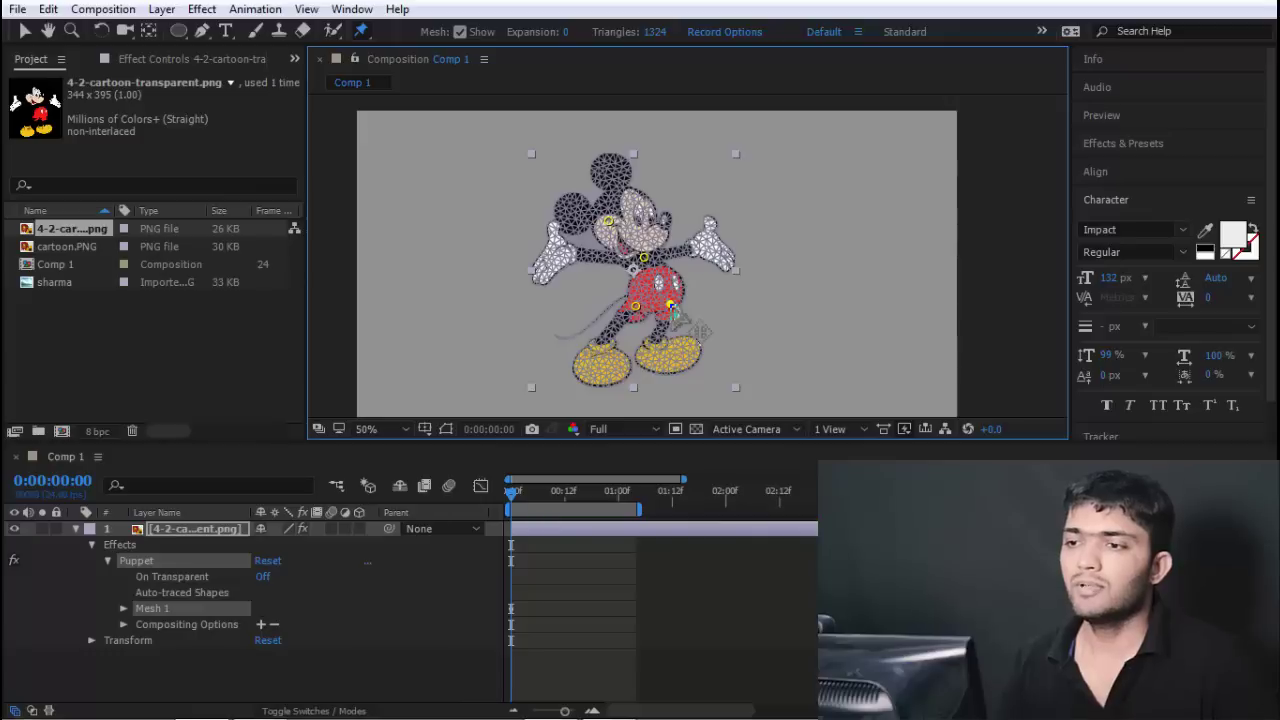
mouse_move(672, 311)
mouse_down()
mouse_move(658, 335)
mouse_move(690, 330)
mouse_move(676, 326)
mouse_up()
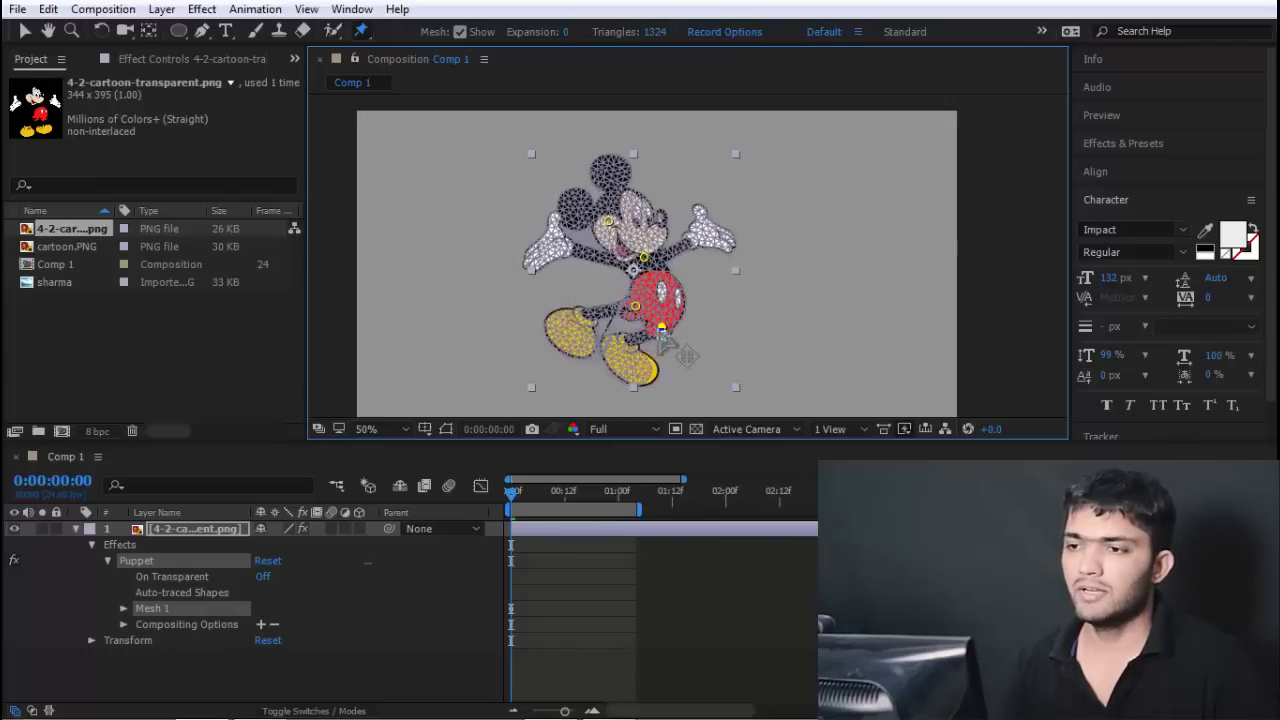
mouse_move(676, 326)
mouse_down()
mouse_move(706, 327)
mouse_move(684, 326)
mouse_up()
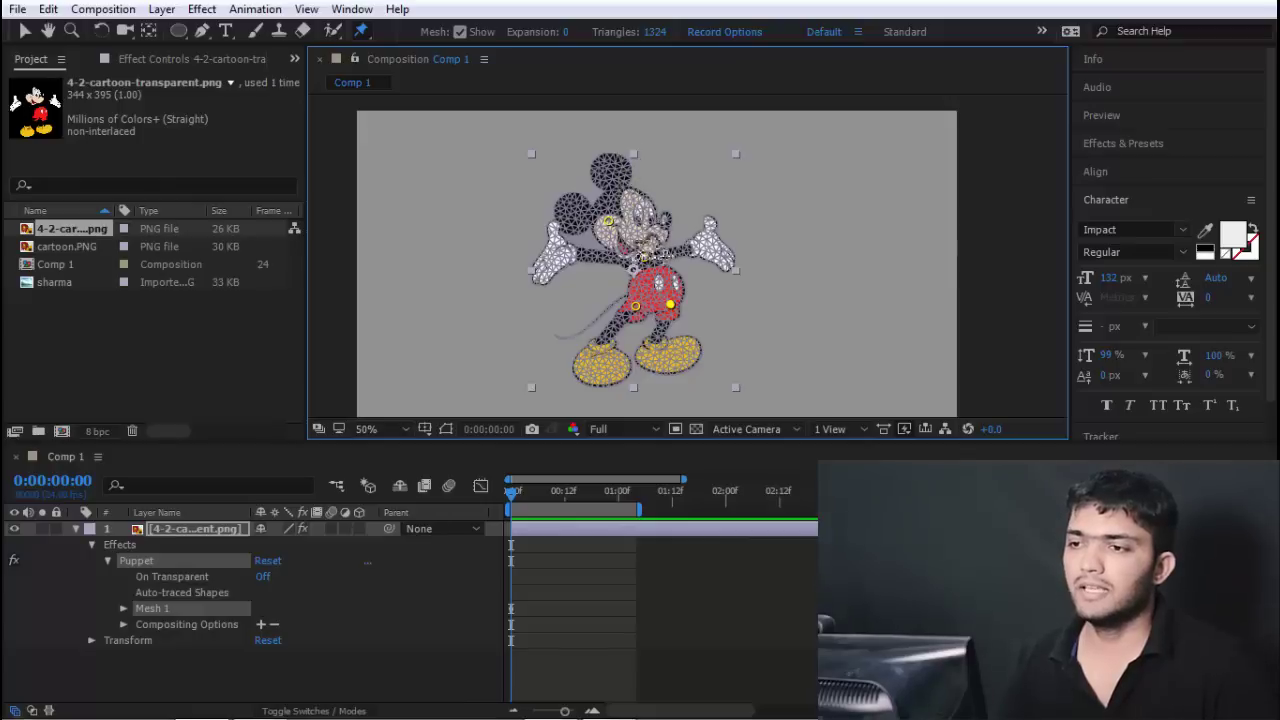
click(706, 245)
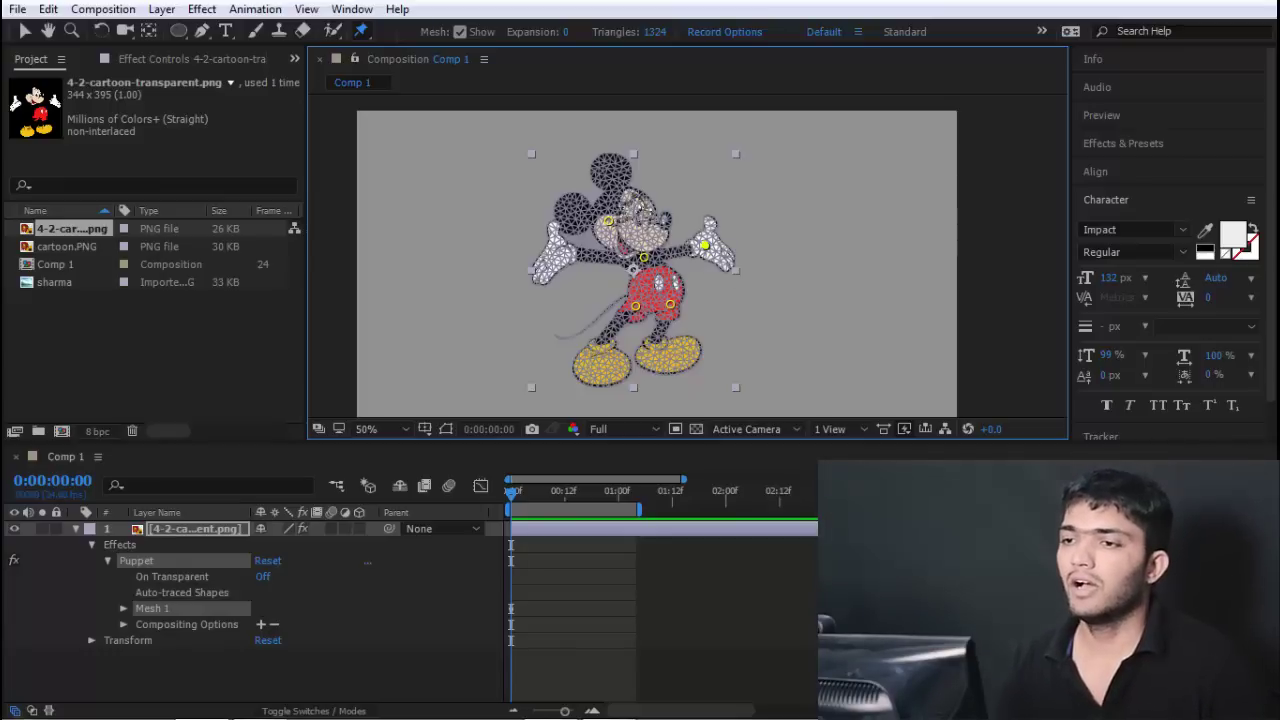
drag(706, 248, 708, 226)
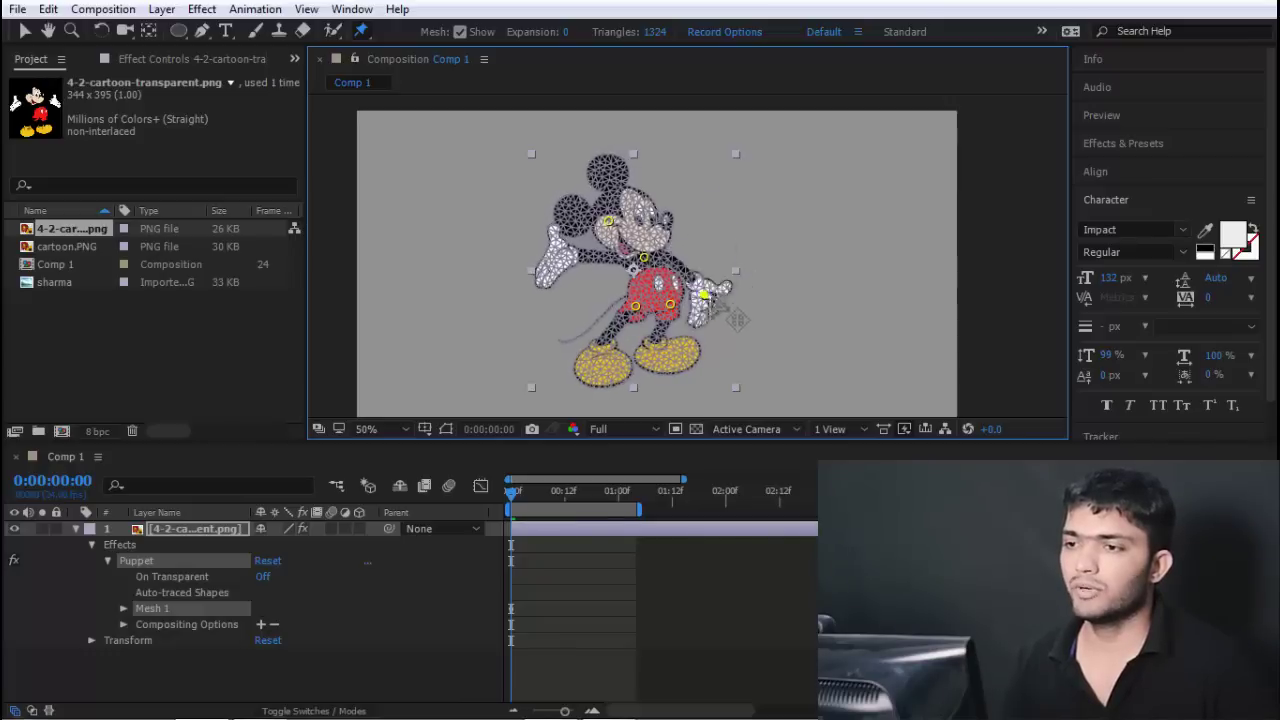
drag(716, 256, 556, 244)
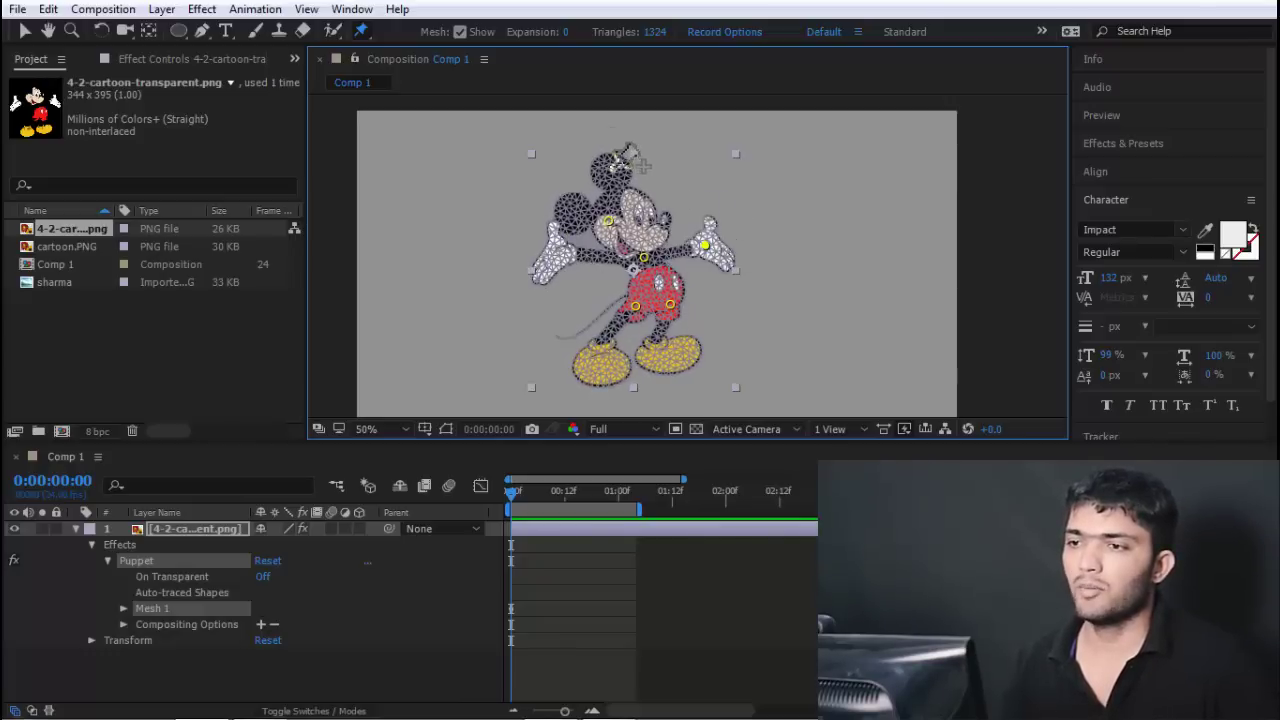
Pin Mickey's head and bend it back and forth, hiding then reshowing the mesh
click(607, 168)
drag(609, 170, 652, 160)
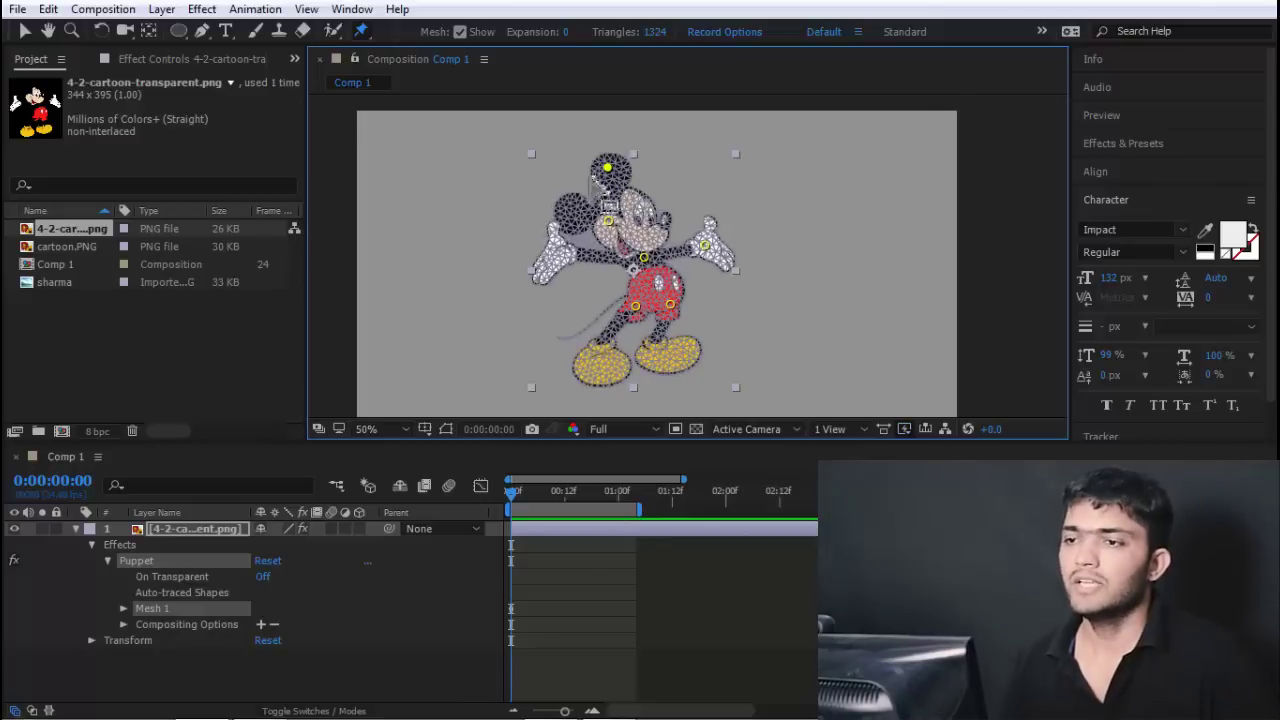
click(460, 31)
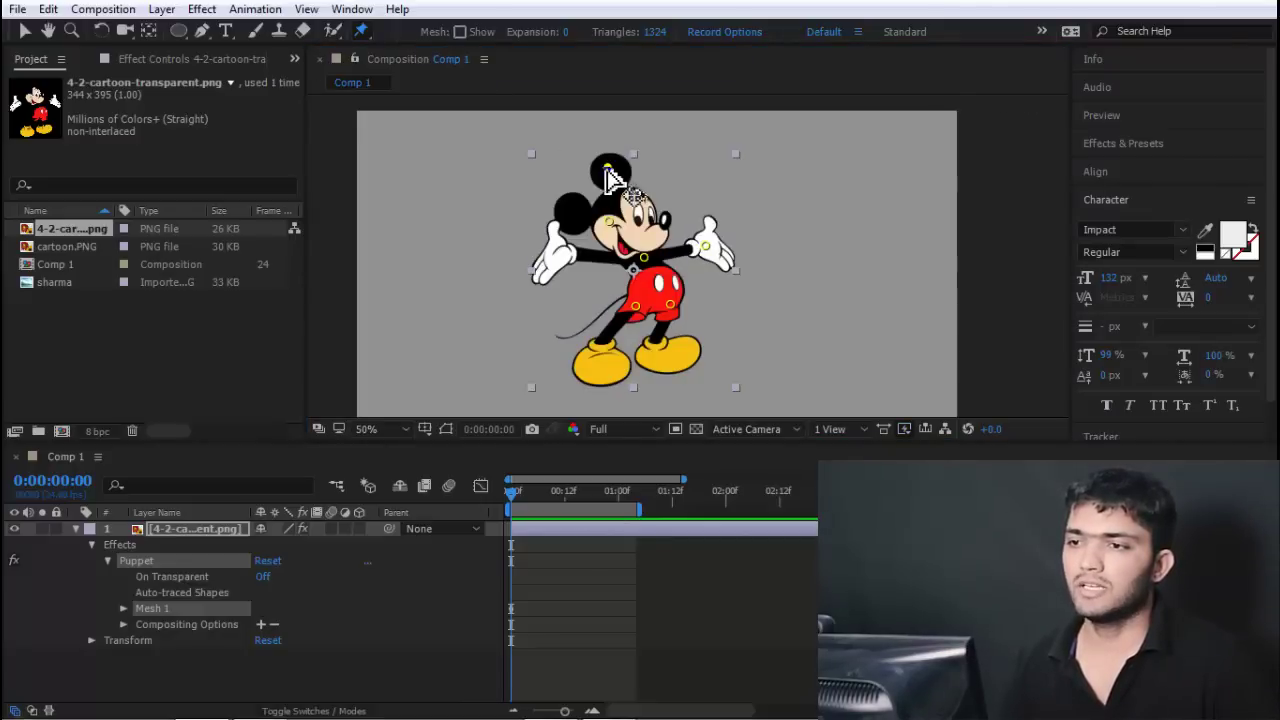
drag(610, 172, 618, 170)
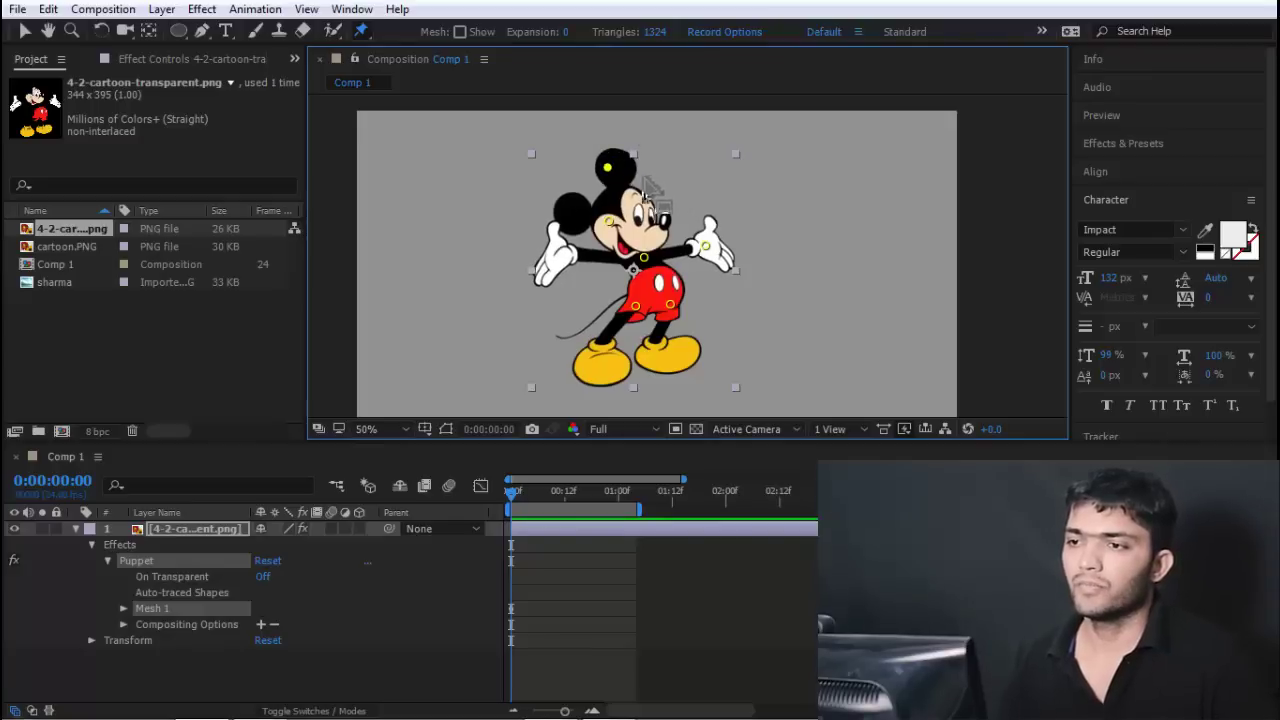
drag(618, 170, 607, 168)
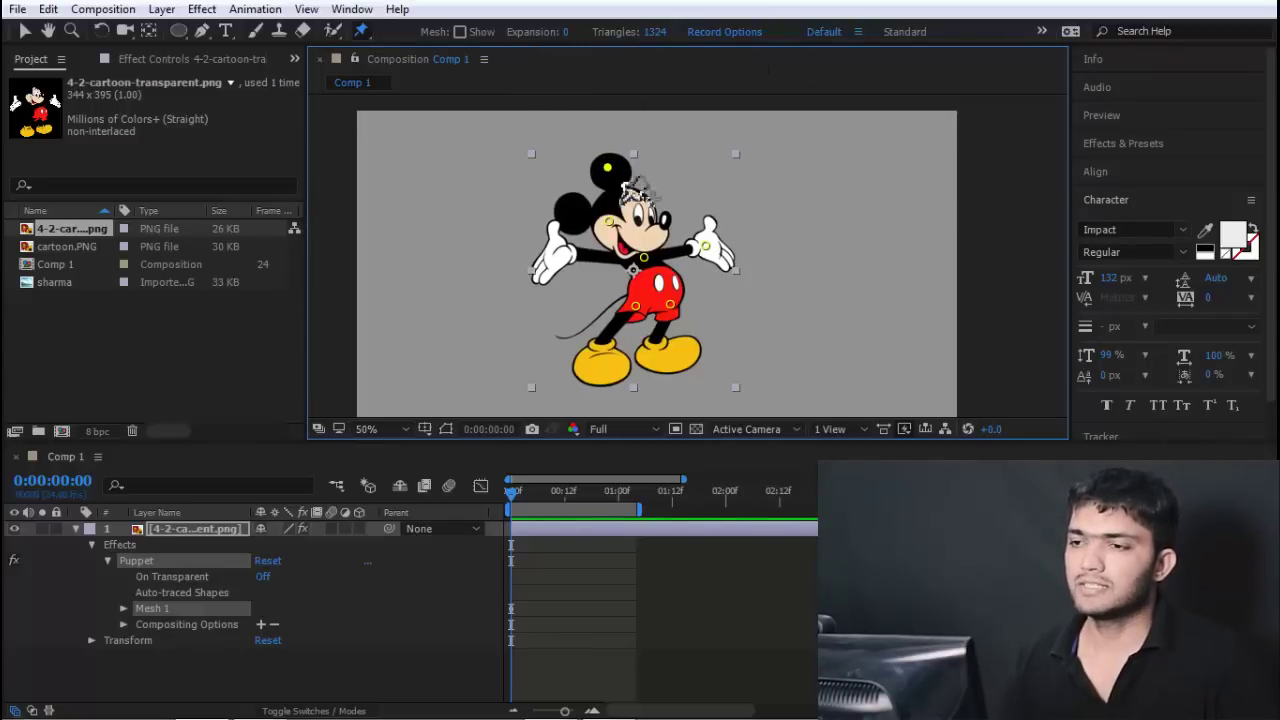
click(460, 30)
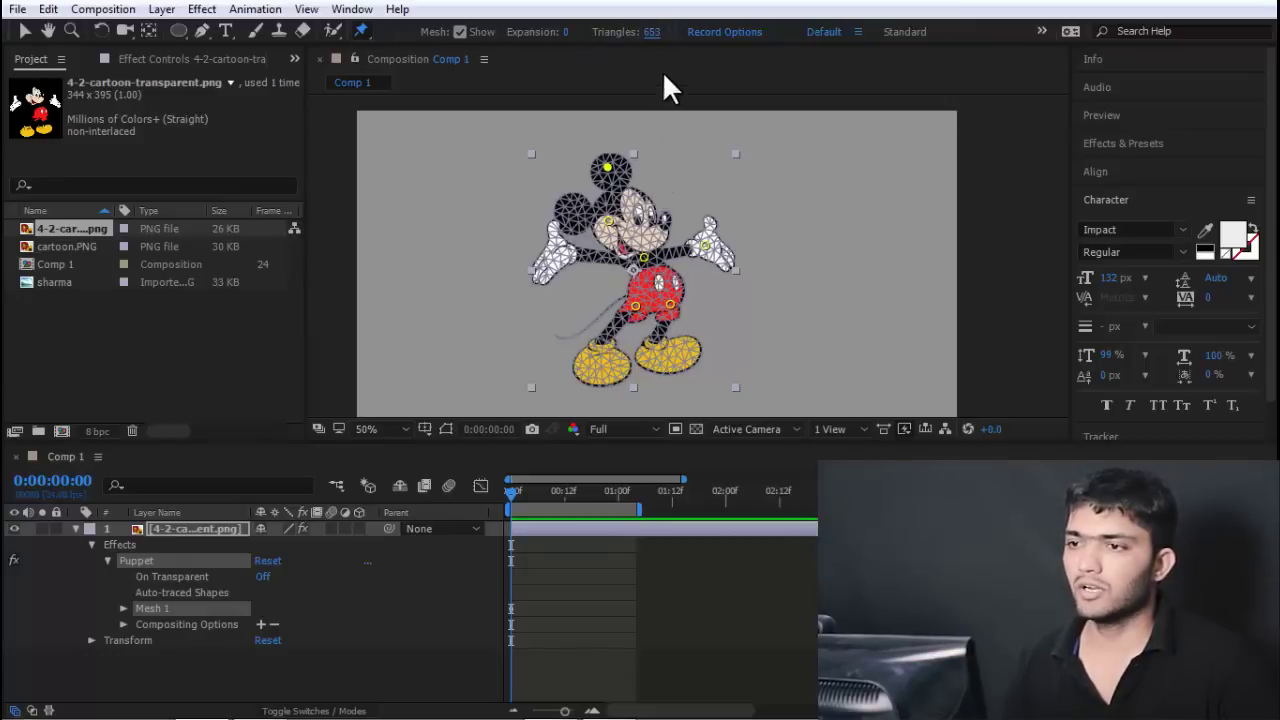
Lower the mesh Triangles value to 386 and raise Expansion to 34
drag(658, 45, 457, 38)
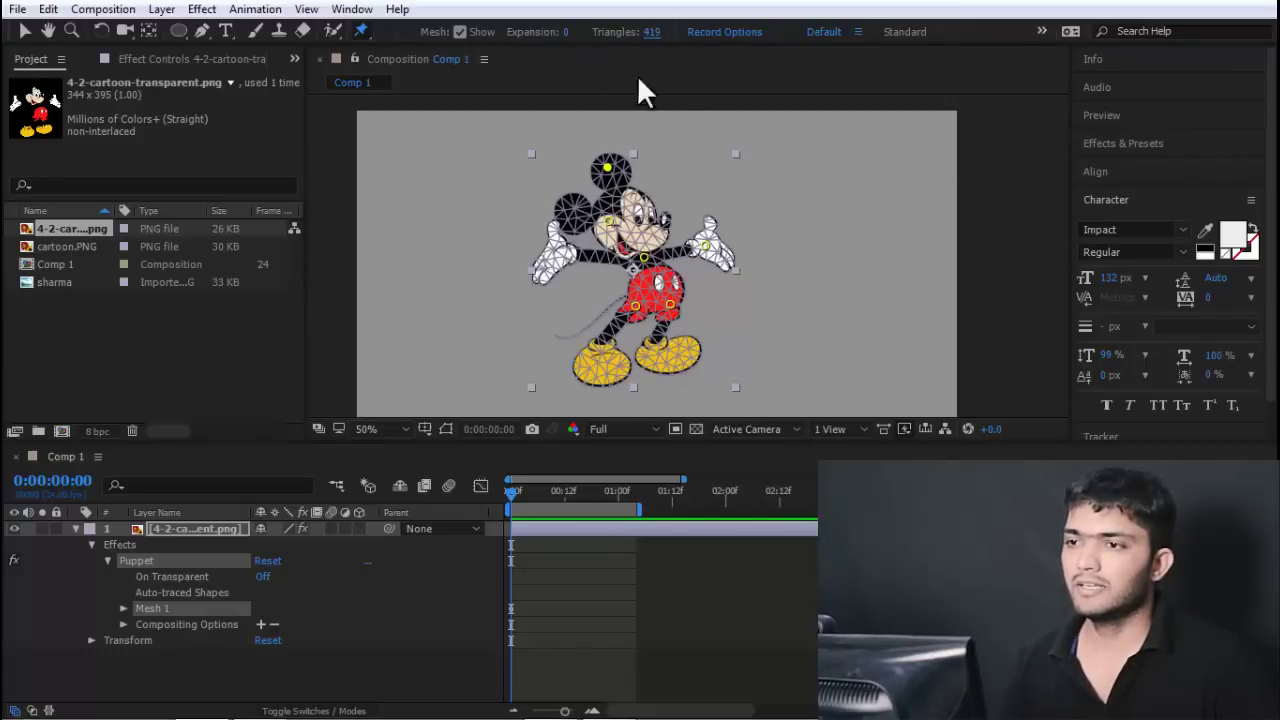
scroll(688, 256, up, 2)
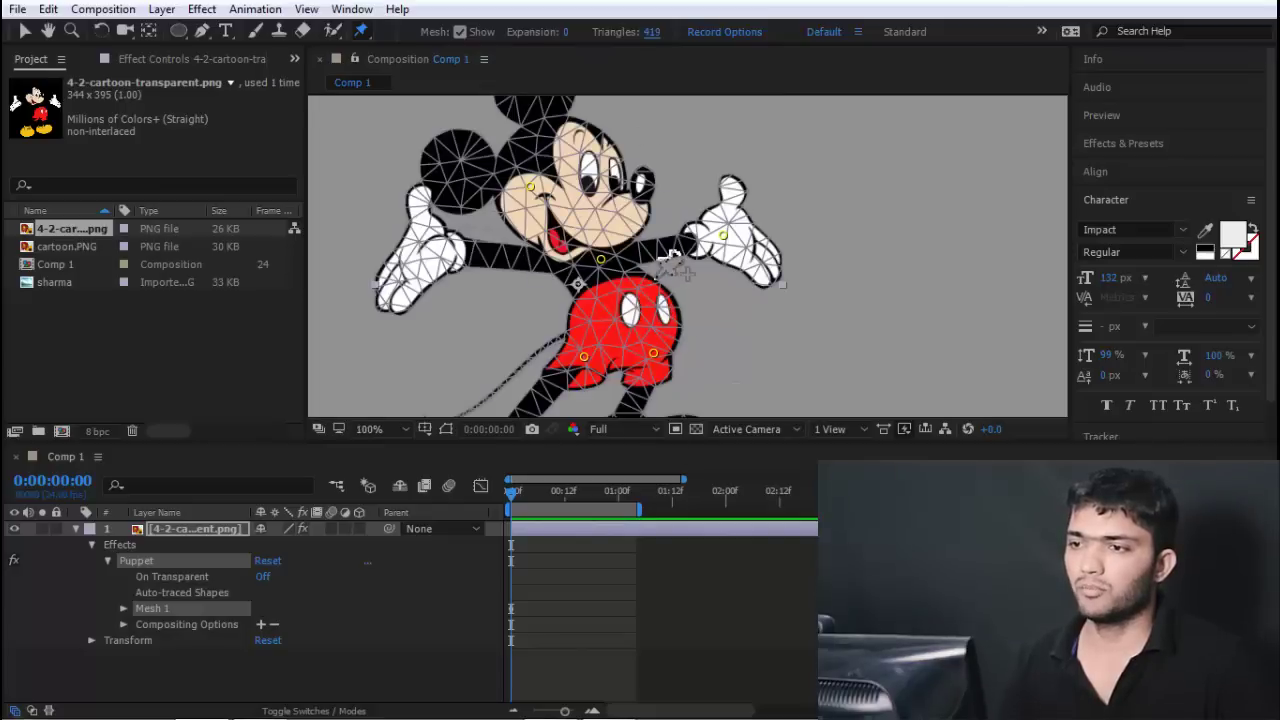
scroll(668, 248, down, 2)
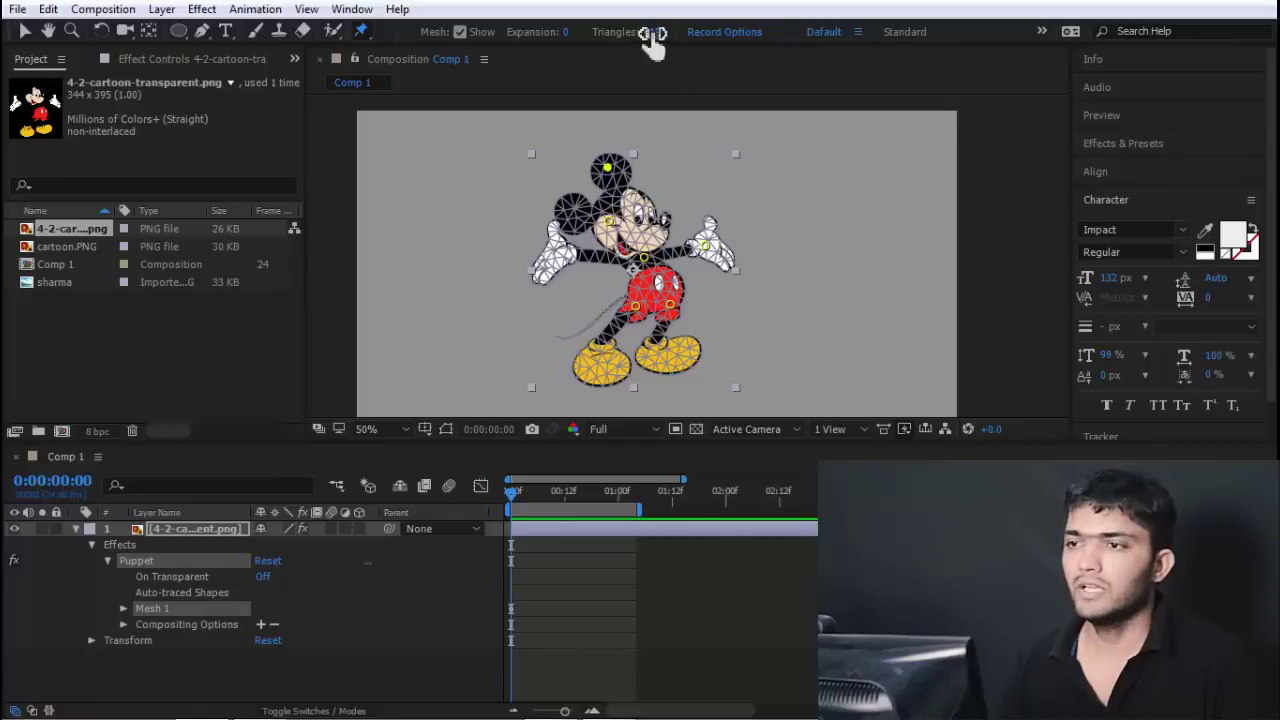
drag(651, 32, 641, 32)
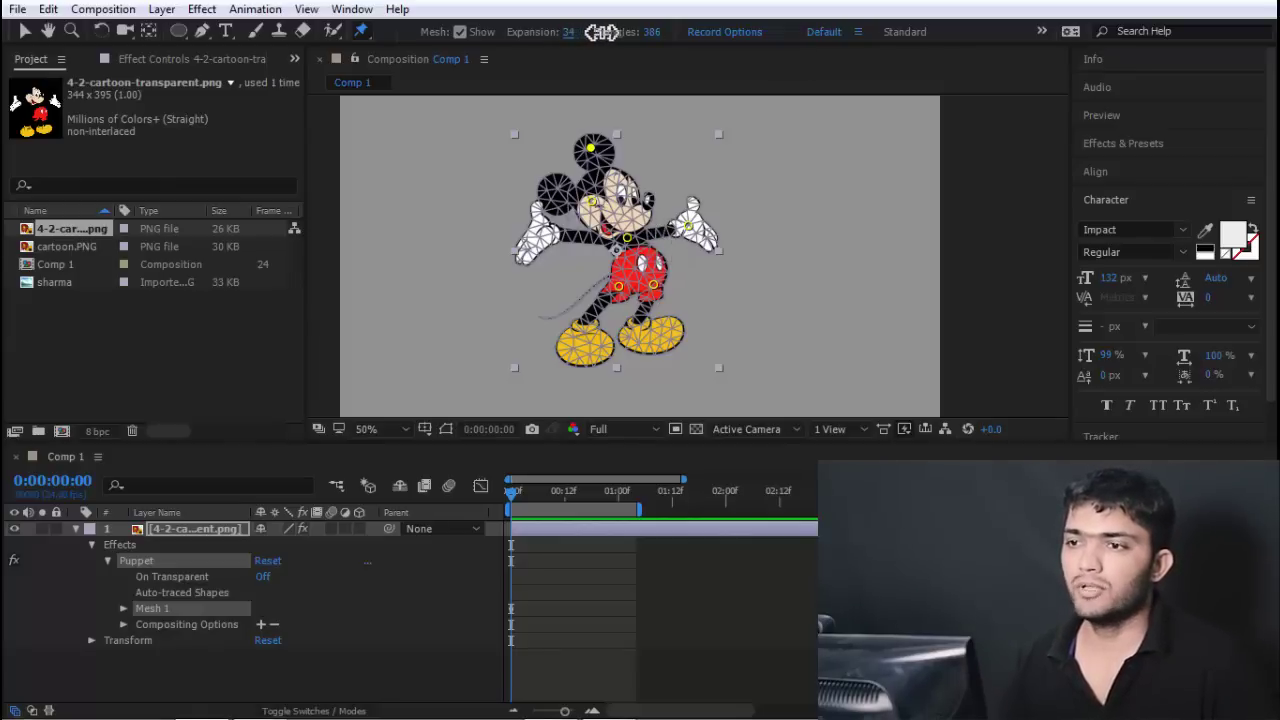
Try several mesh Expansion values, undoing one change, and bring Mickey's feet into view
drag(601, 32, 605, 32)
scroll(680, 245, up, 2)
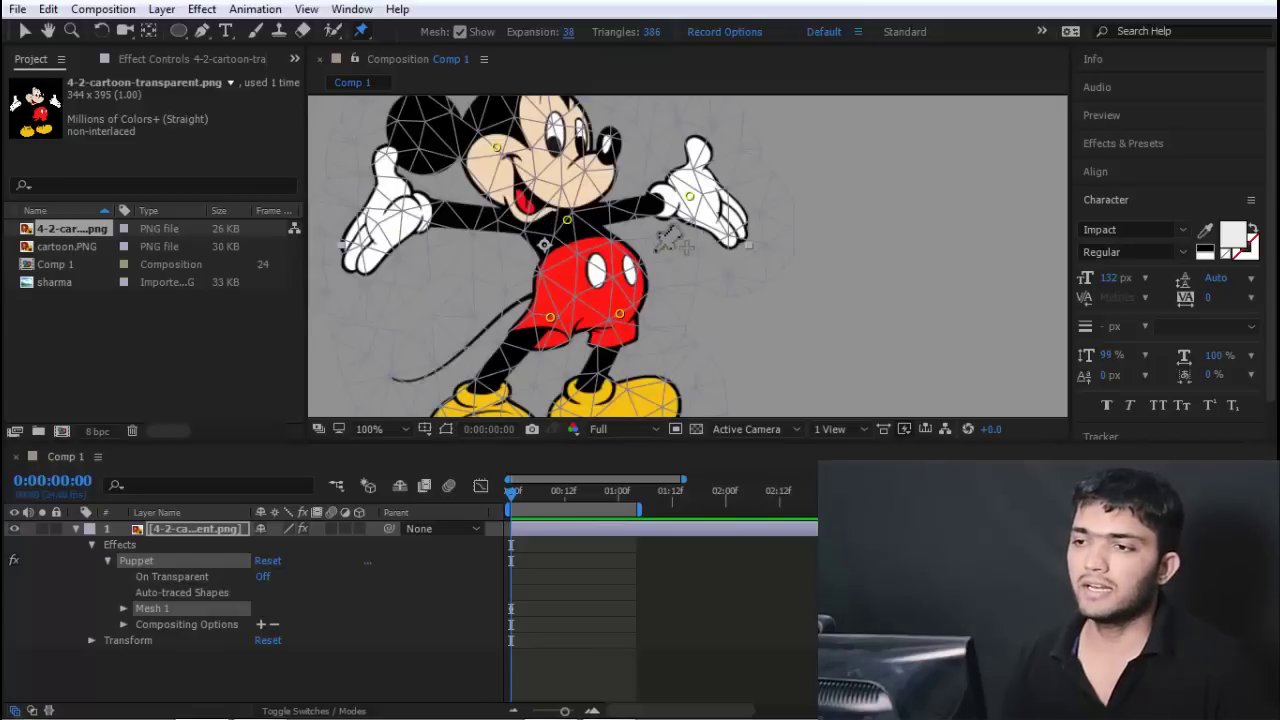
click(470, 250)
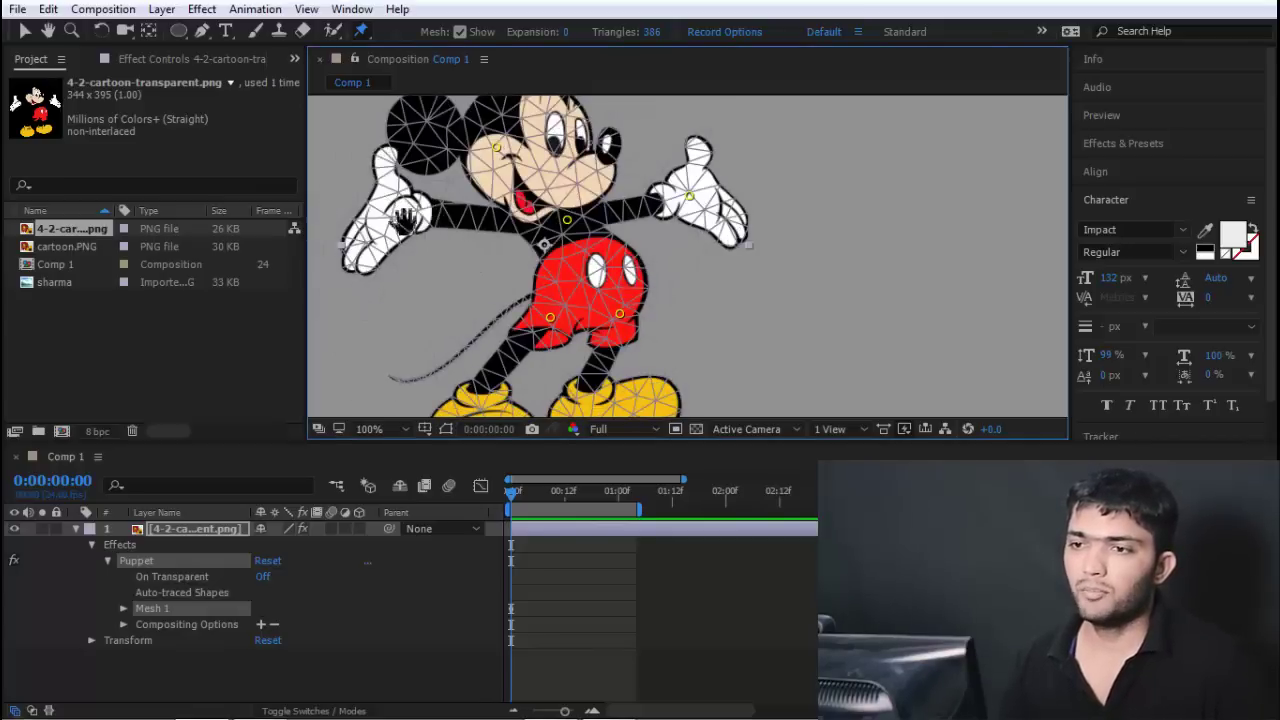
scroll(405, 220, up, 2)
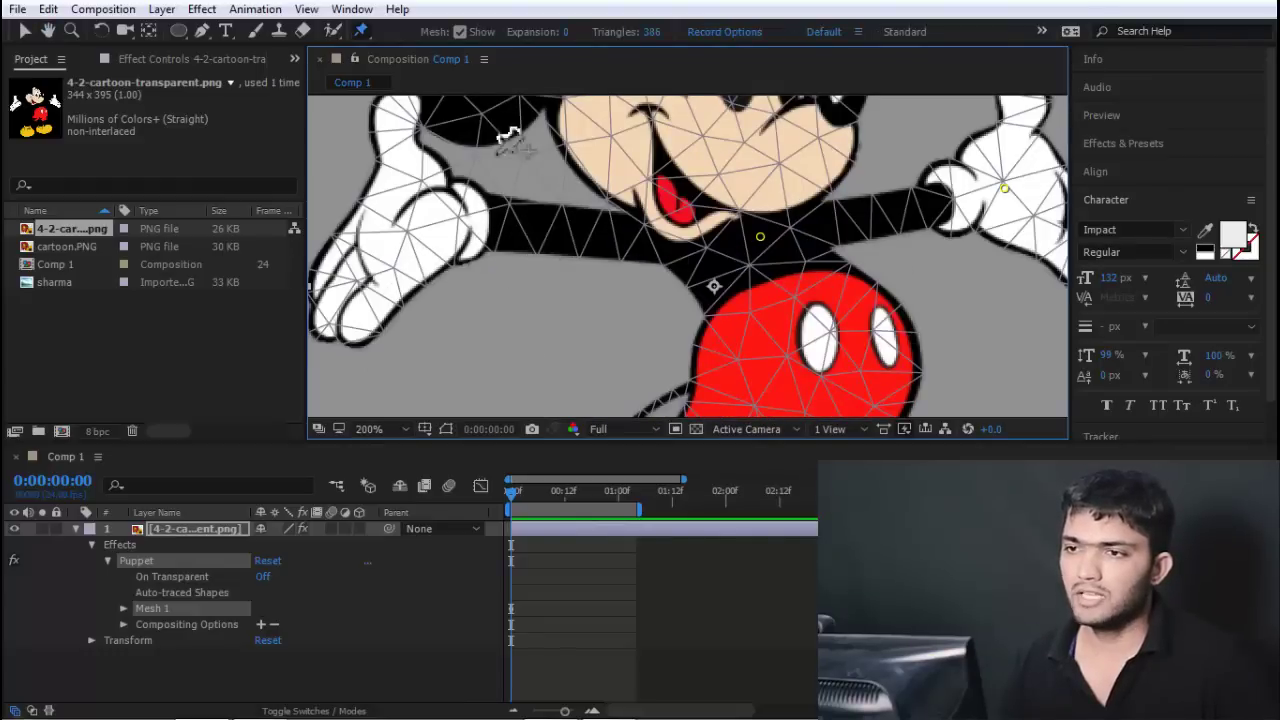
drag(567, 35, 574, 42)
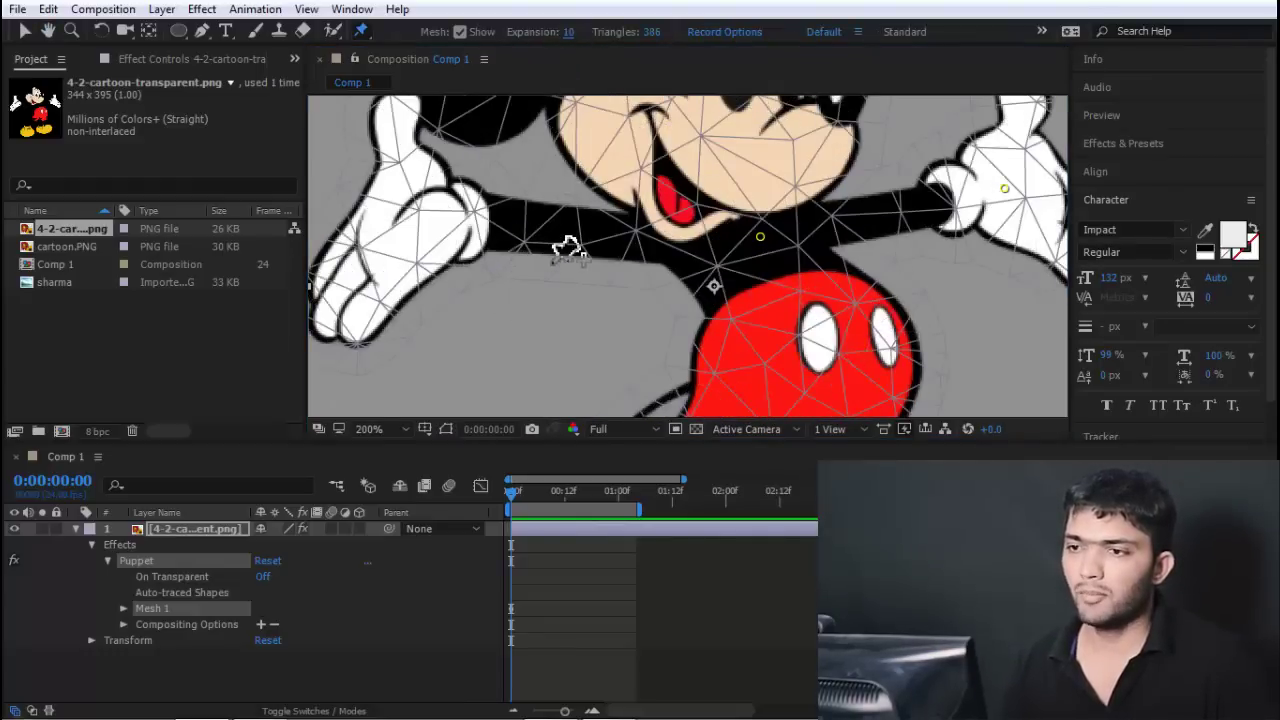
key(ctrl+z)
scroll(548, 205, down, 2)
drag(553, 200, 440, 115)
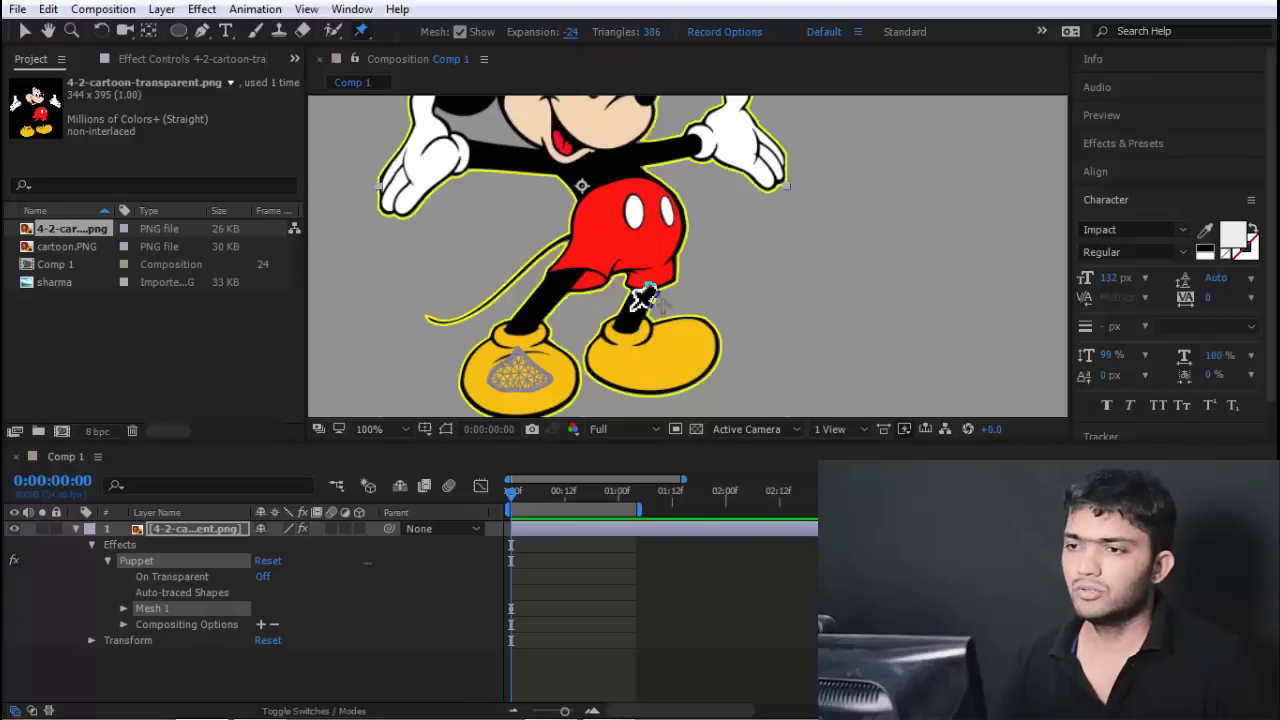
mouse_move(550, 31)
mouse_down()
mouse_move(571, 33)
mouse_move(586, 77)
mouse_up()
scroll(640, 300, down, 2)
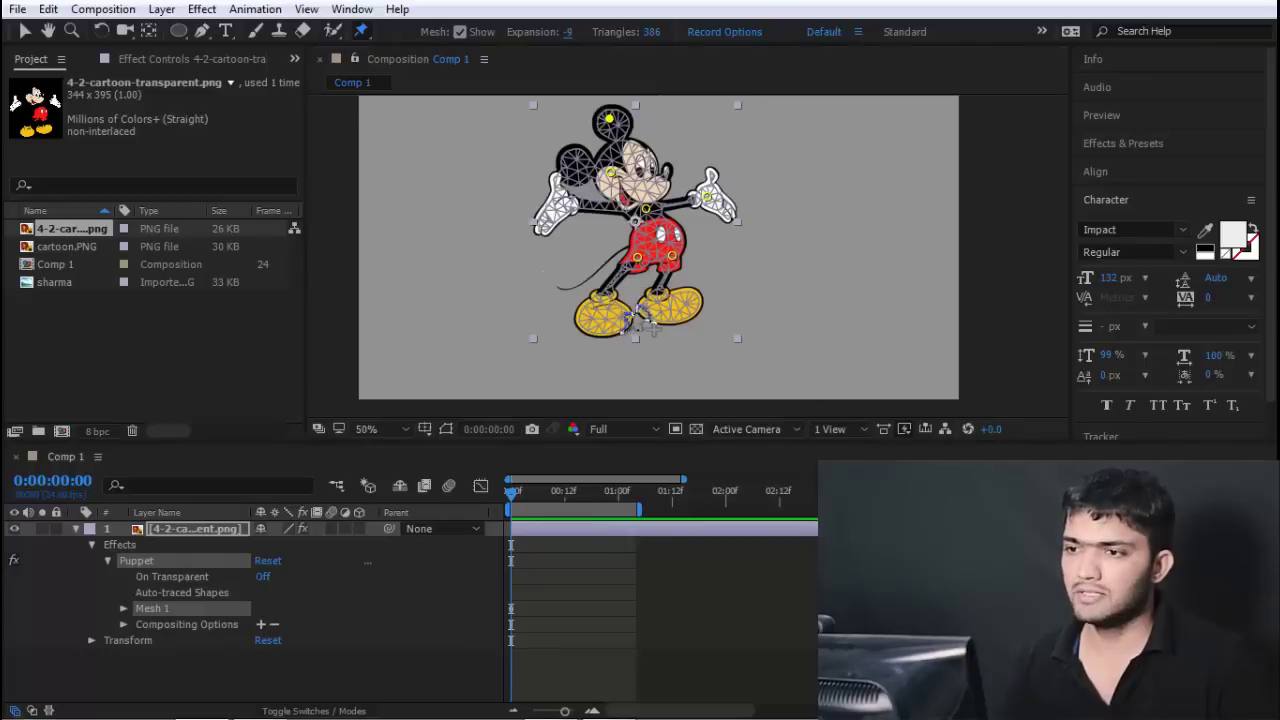
scroll(610, 330, up, 2)
scroll(585, 375, down, 2)
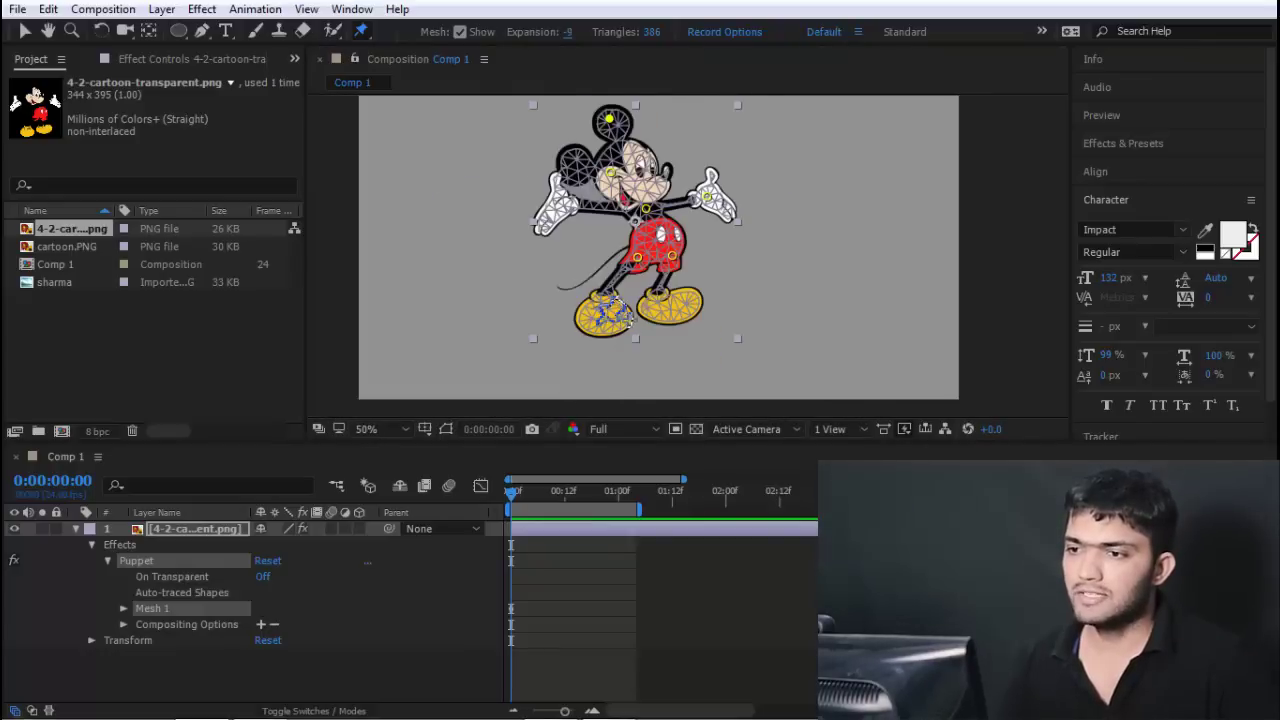
Pin Mickey's left foot, stretch the leg leftward, and enter an Expansion of 3
drag(595, 310, 550, 308)
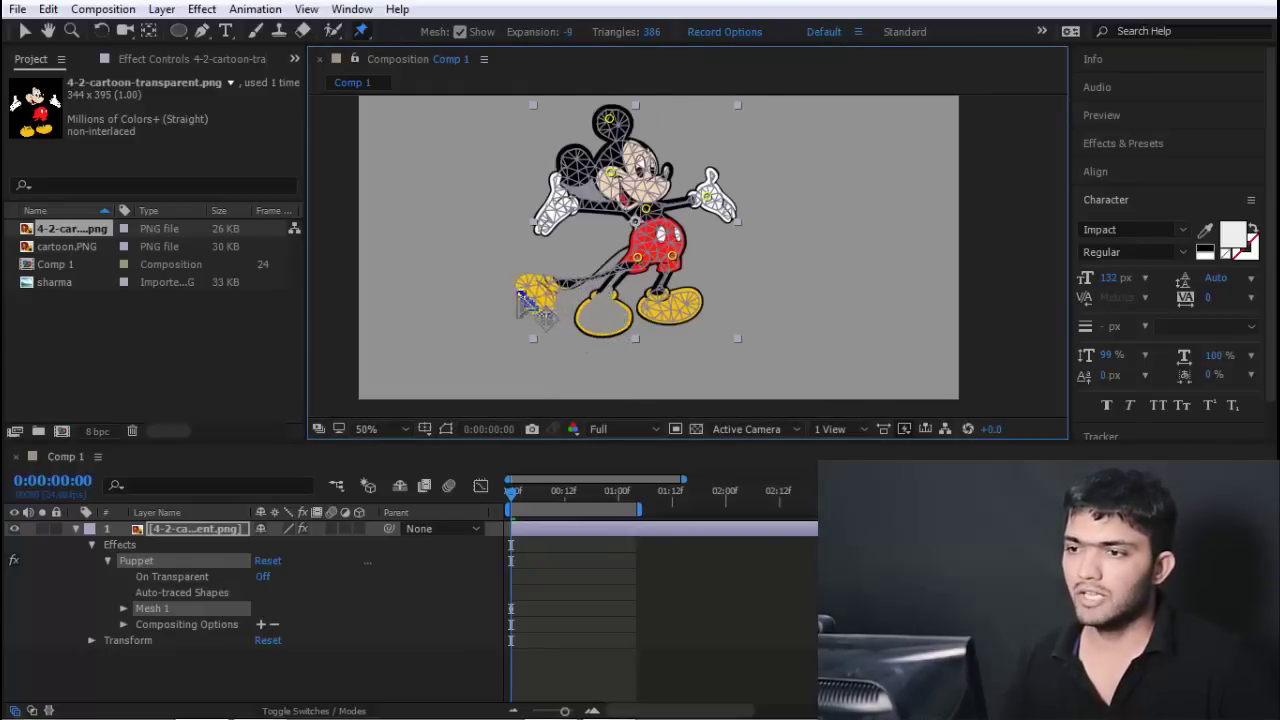
mouse_move(555, 312)
mouse_down()
mouse_move(457, 292)
mouse_move(597, 320)
mouse_up()
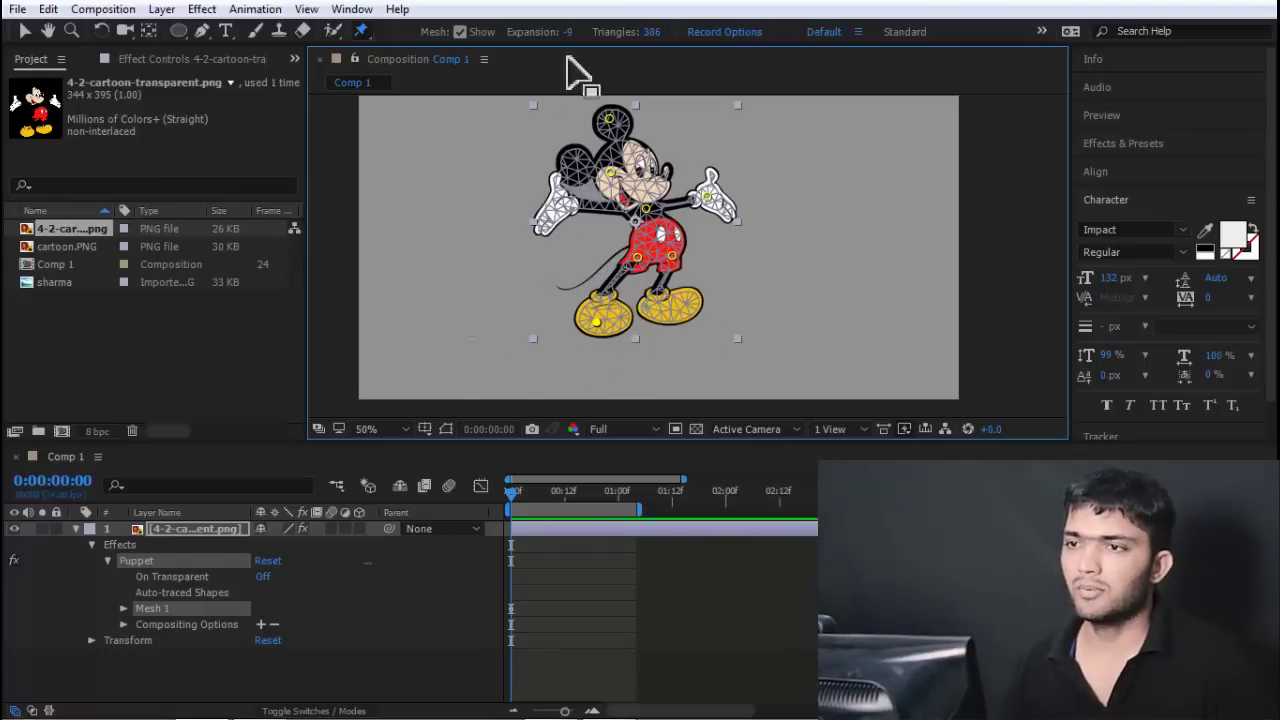
click(570, 31)
text(3)
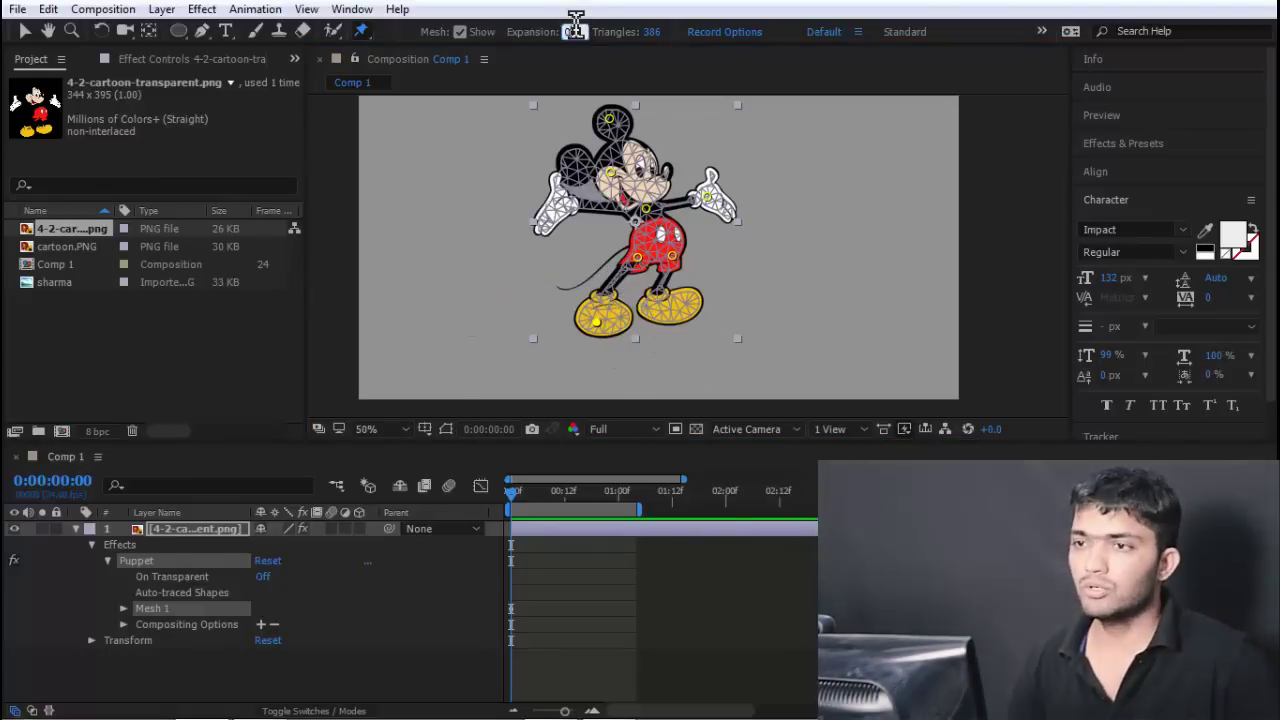
key(Return)
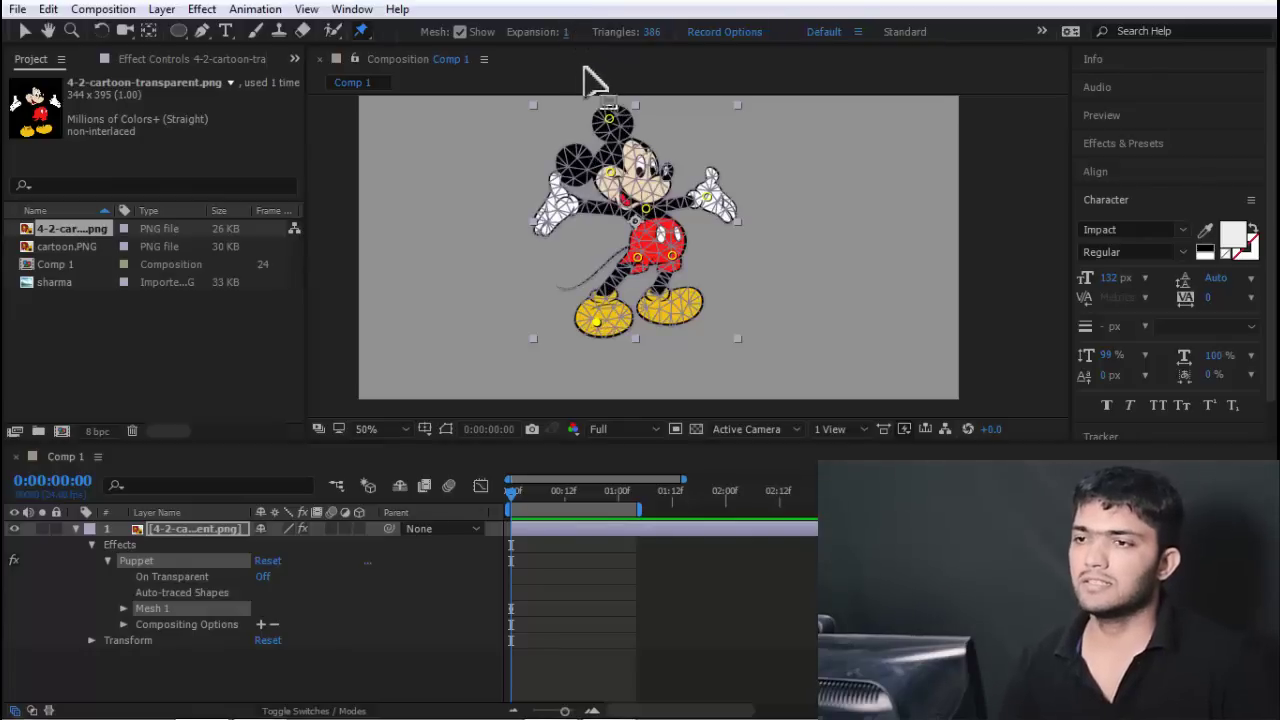
text(0)
key(Return)
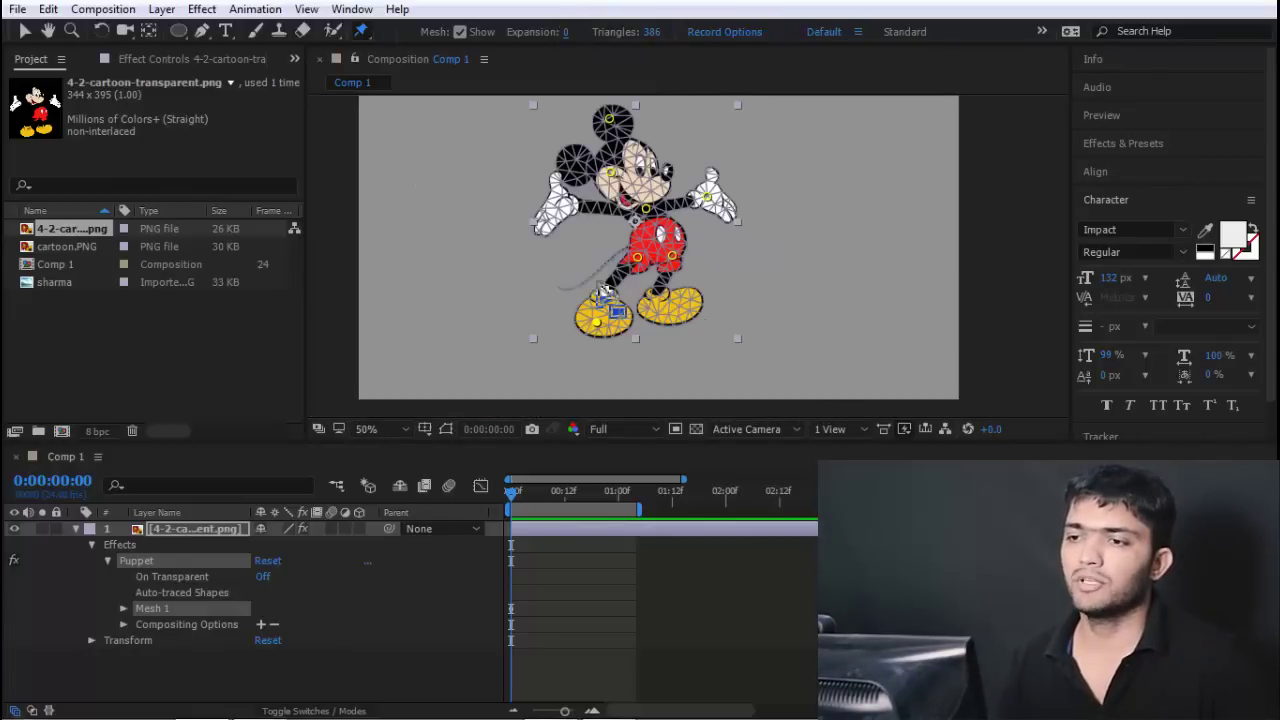
Enter 1 in the Expansion field so the 386-triangle mesh hugs Mickey's outline
scroll(672, 256, down, 1)
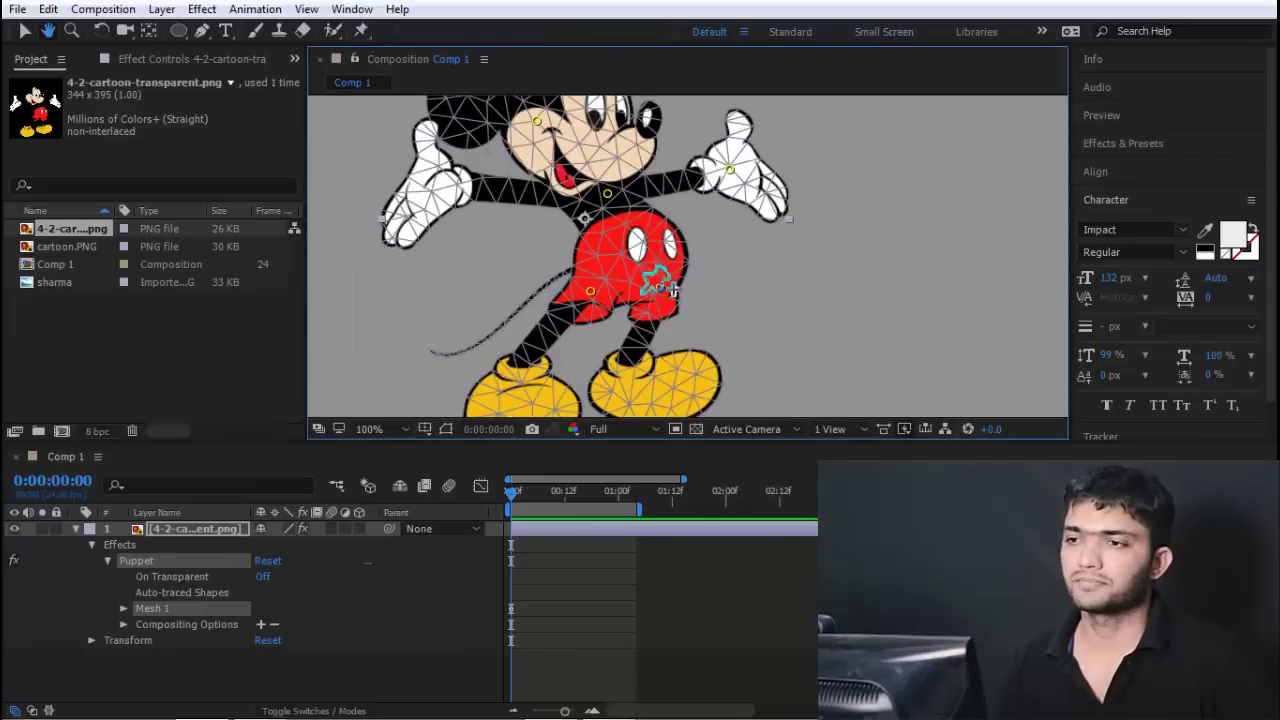
scroll(655, 240, down, 1)
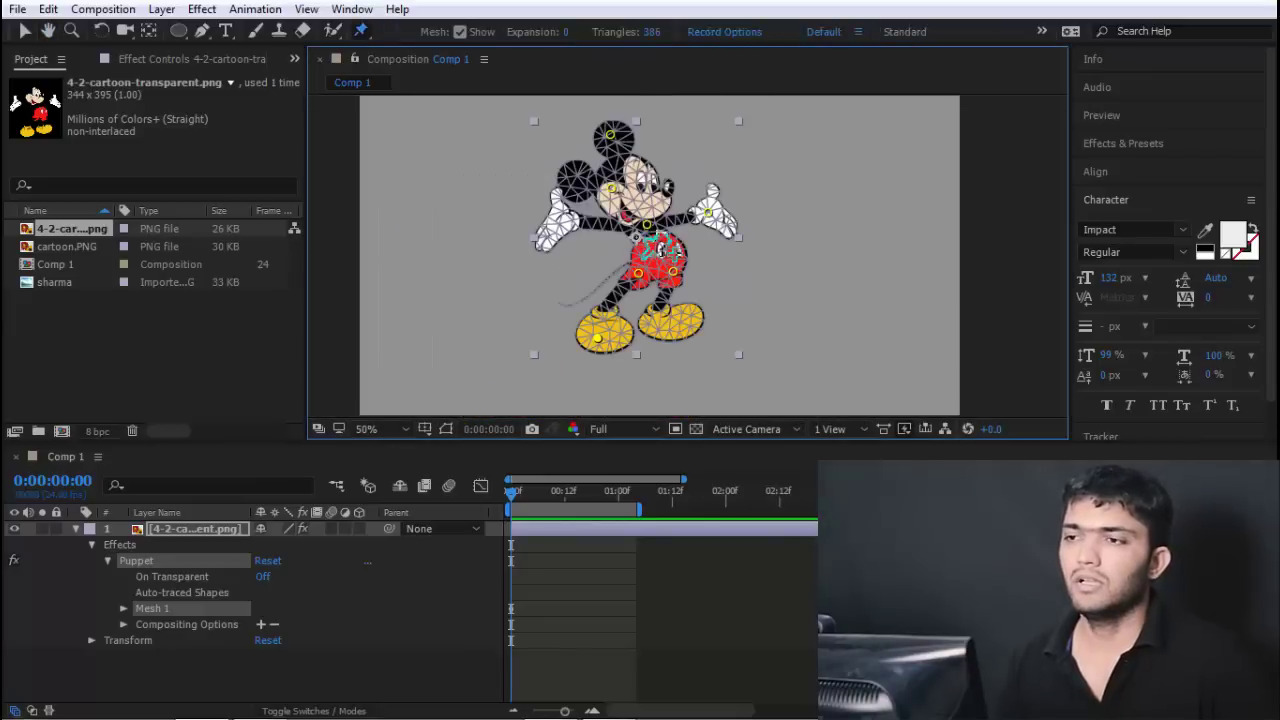
click(566, 32)
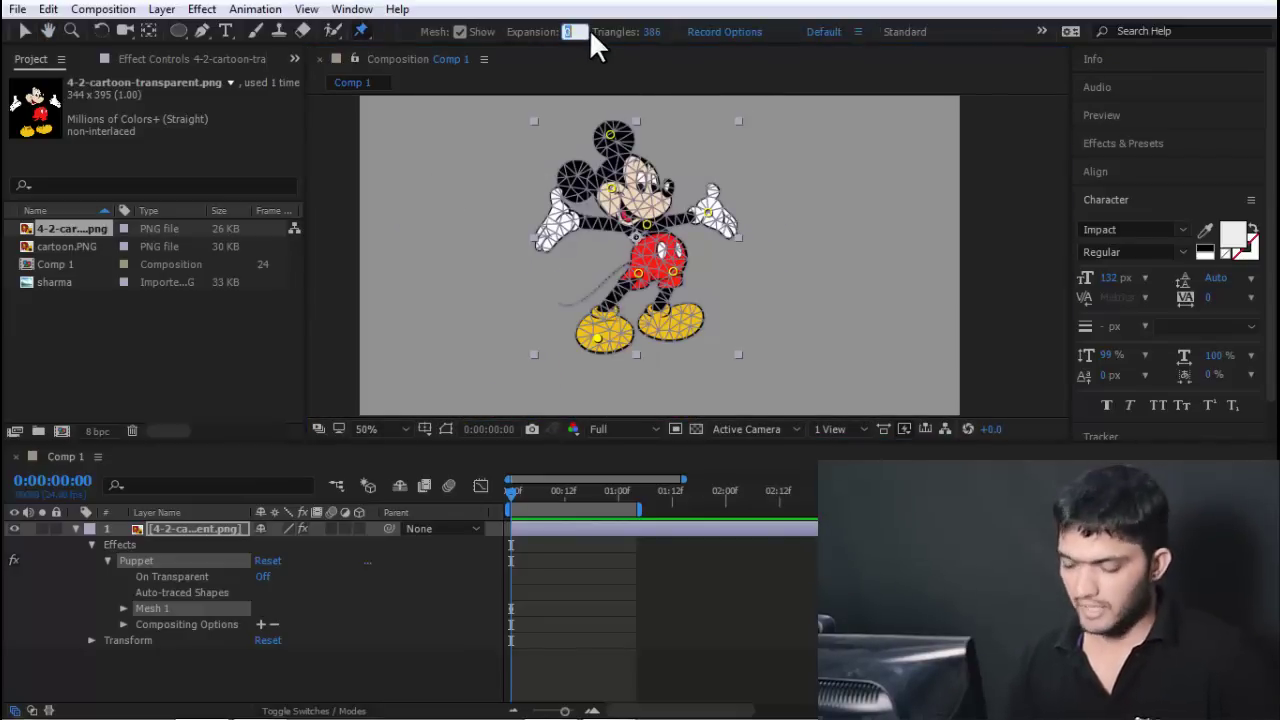
text(1)
key(Return)
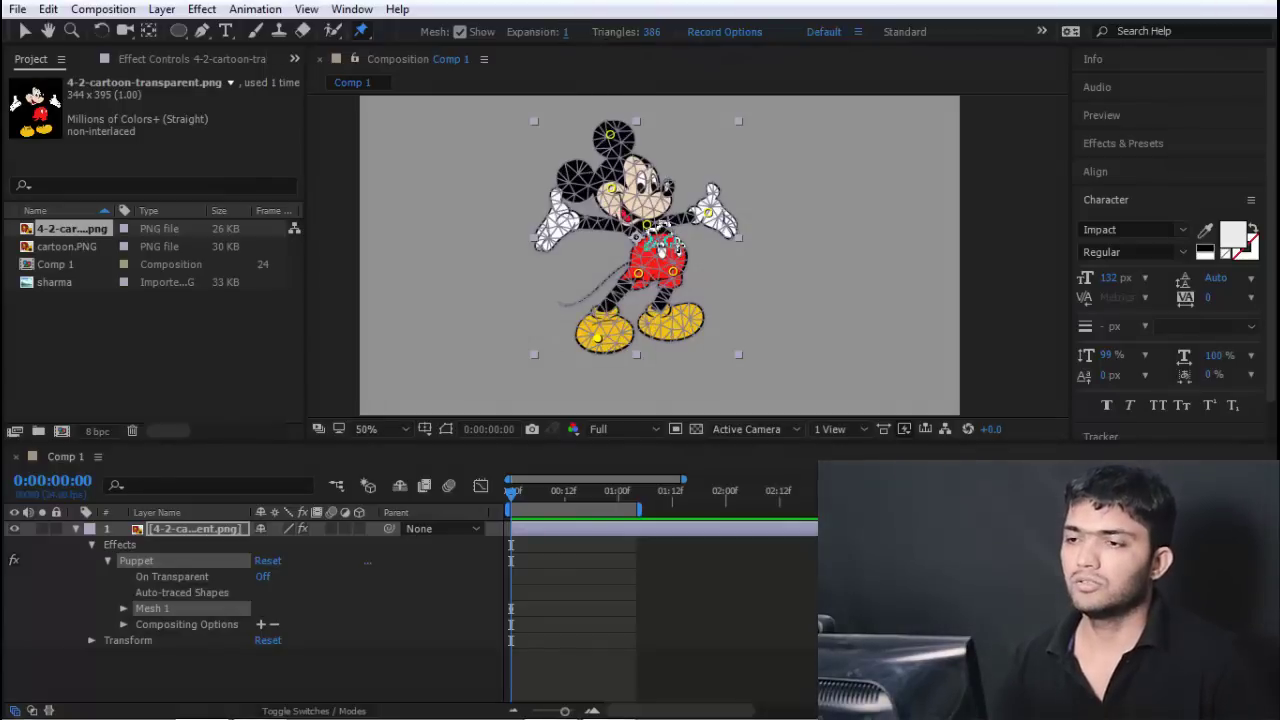
scroll(650, 240, up, 1)
scroll(660, 255, down, 1)
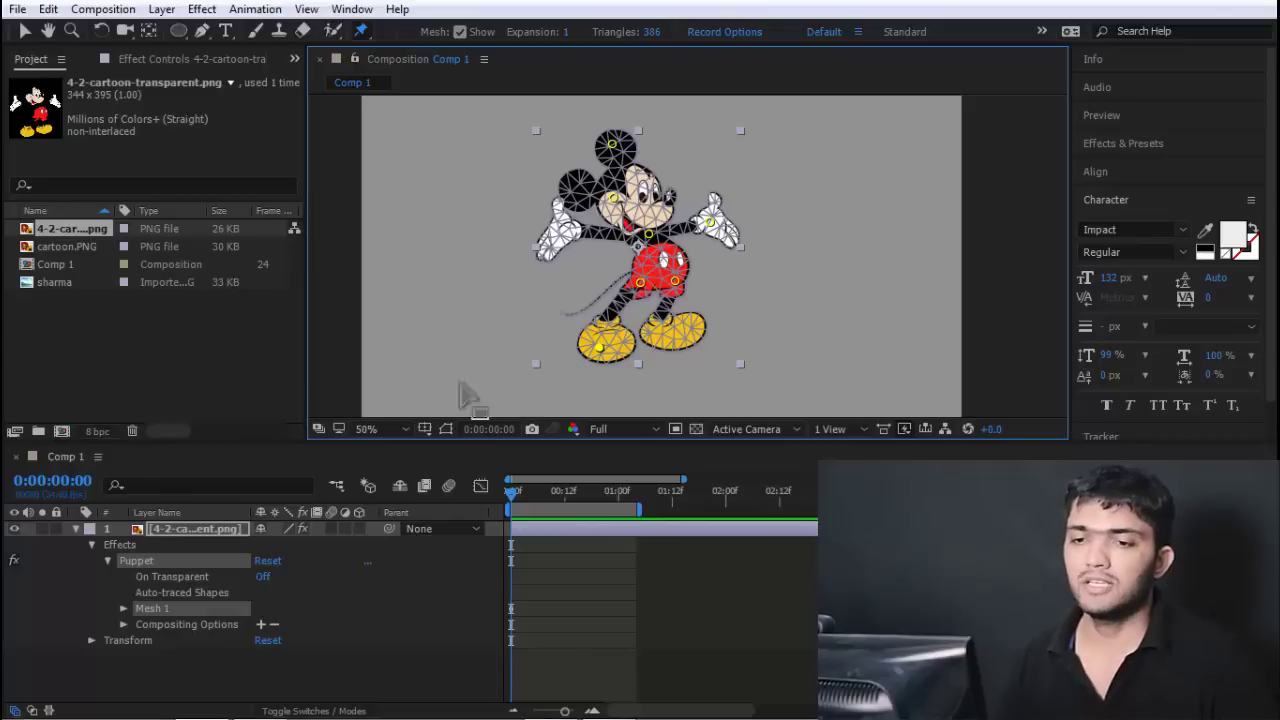
click(122, 609)
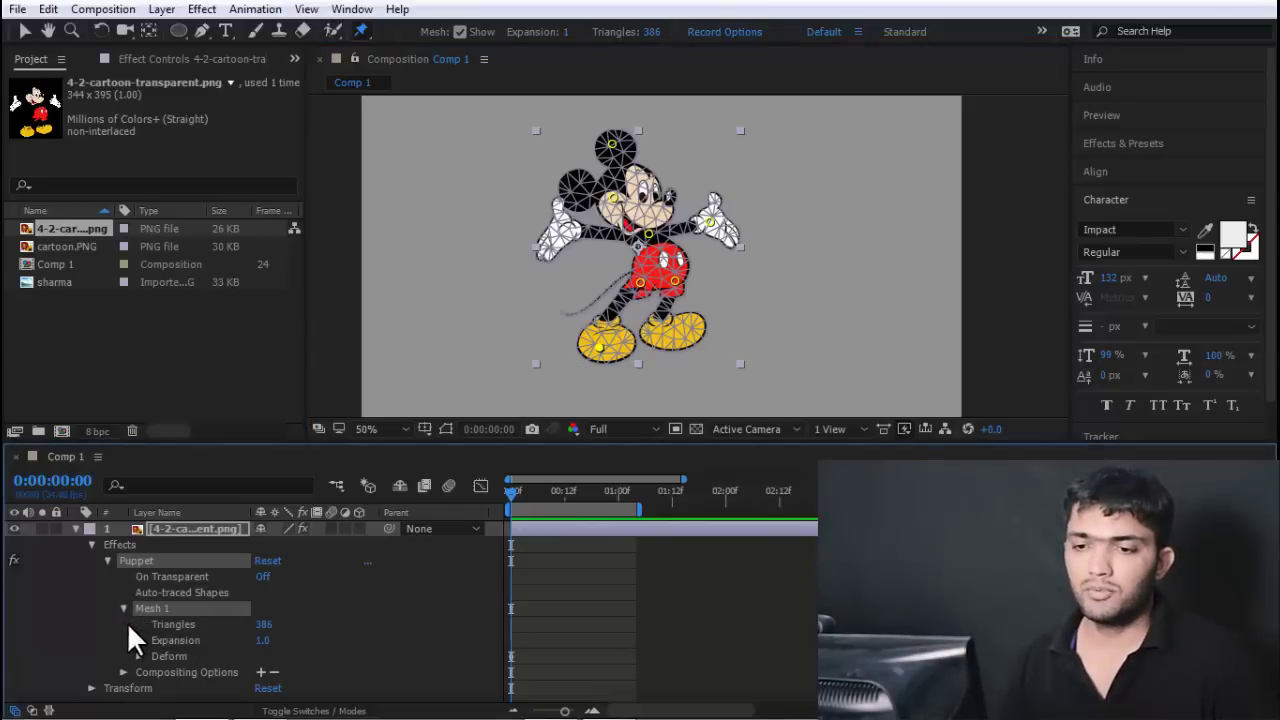
click(139, 656)
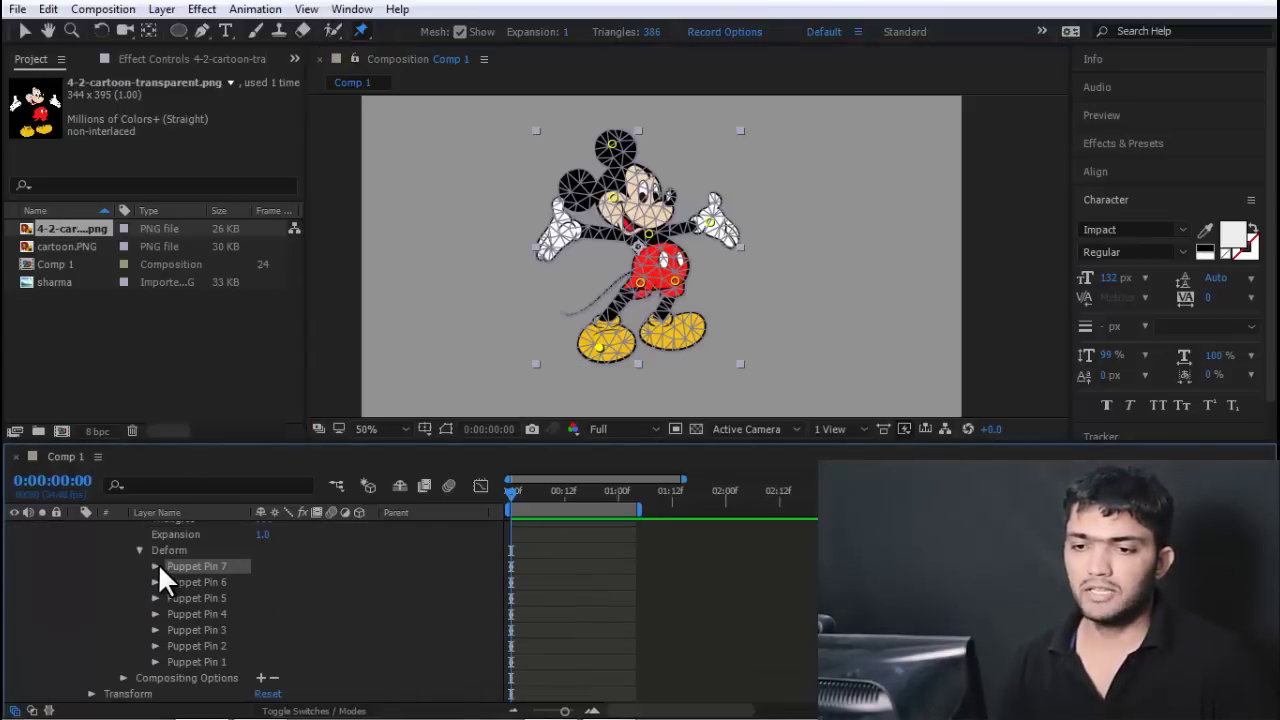
click(156, 566)
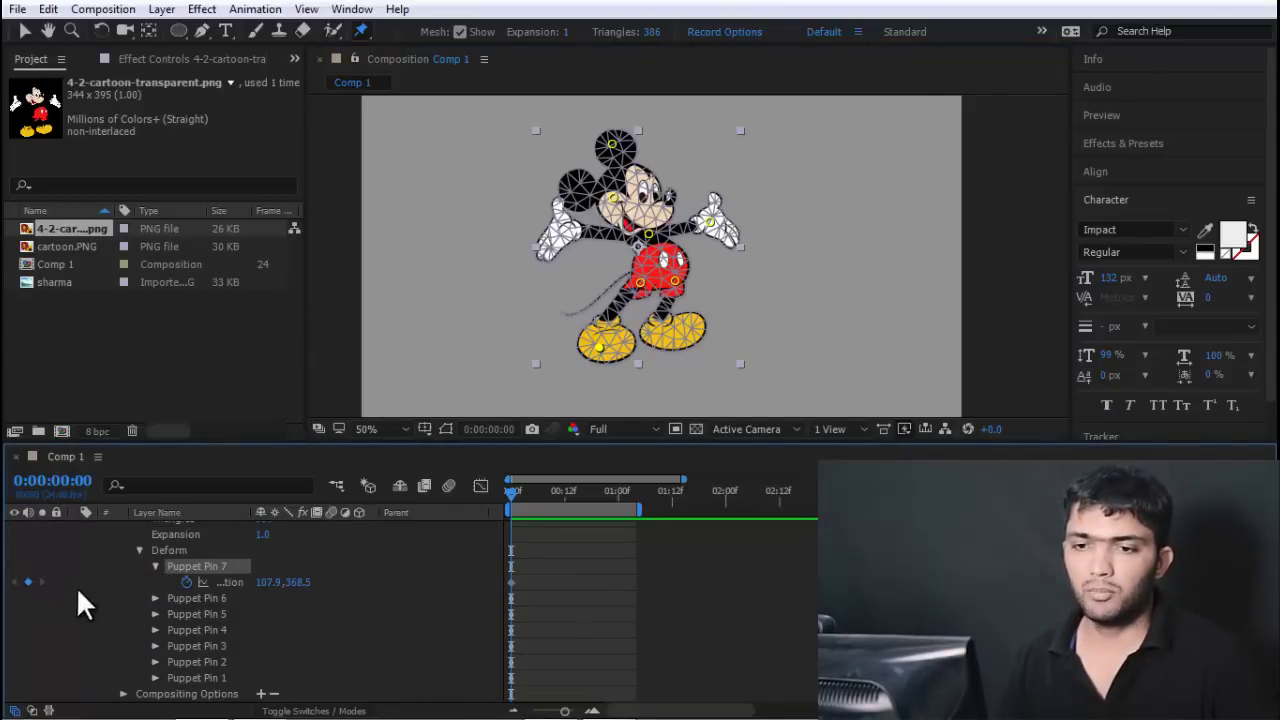
scroll(150, 580, up, 3)
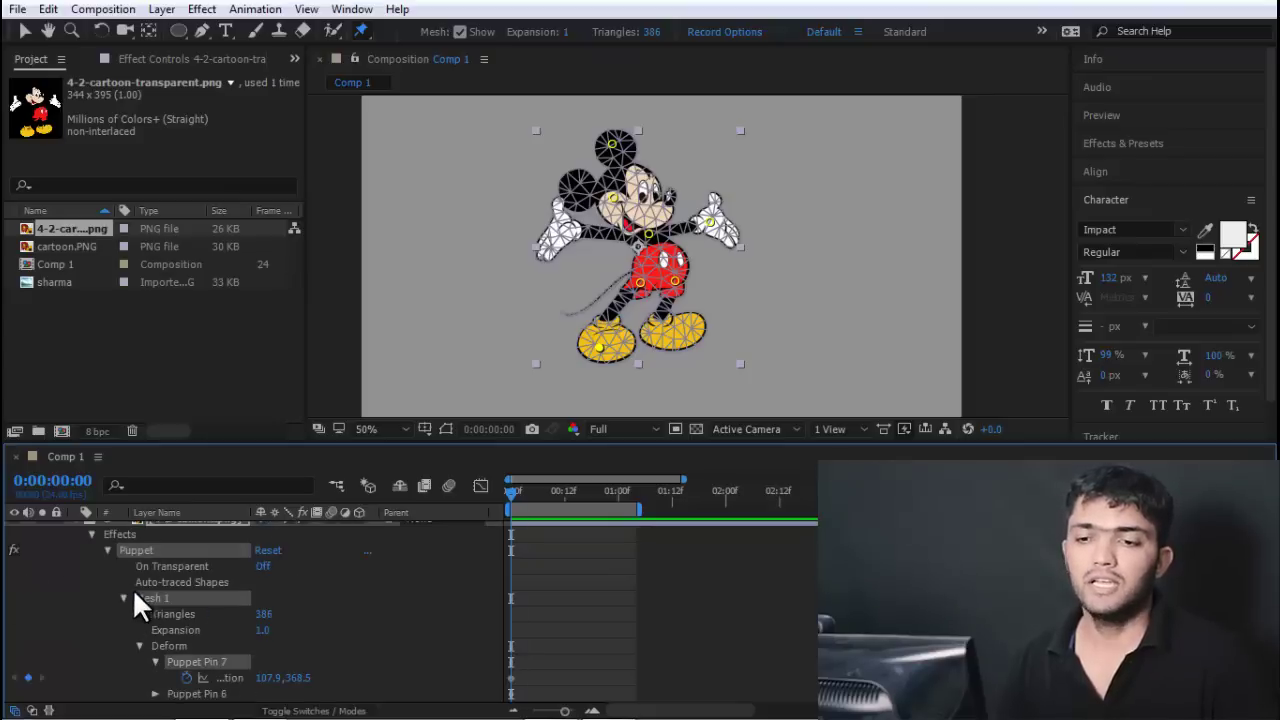
click(122, 590)
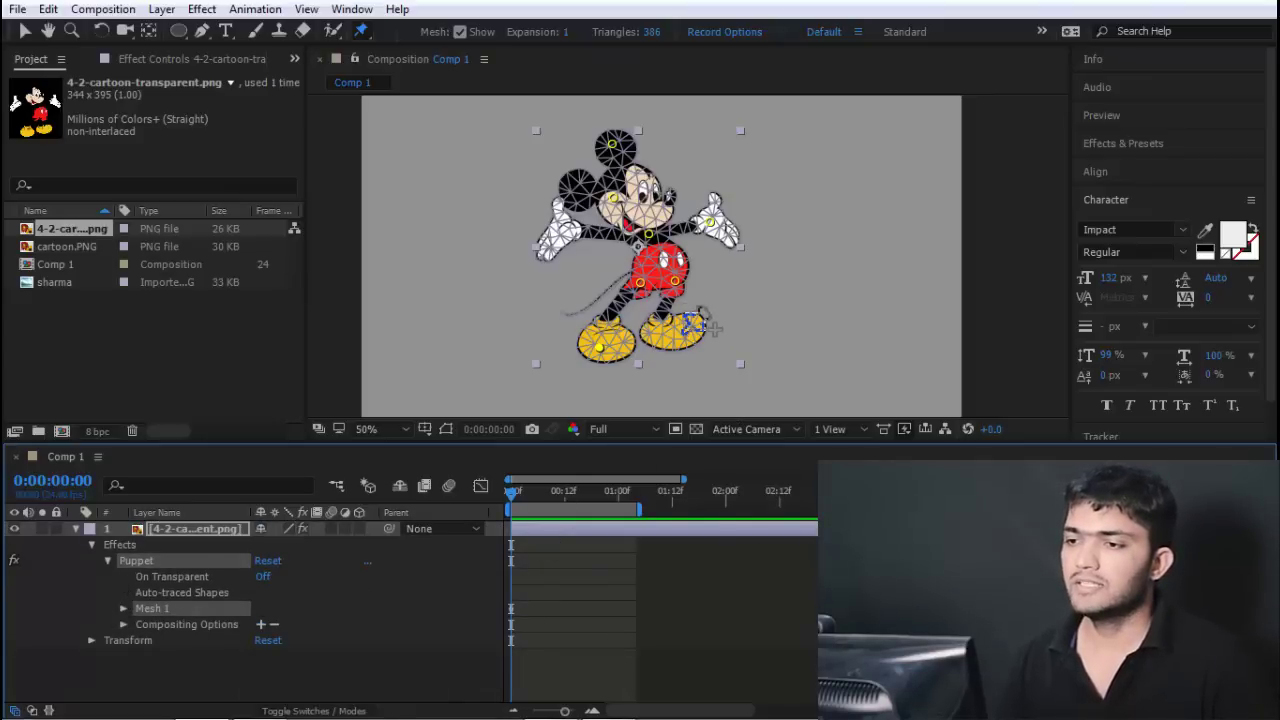
Pin Mickey's right foot and record a live leg-swinging motion with it
click(683, 331)
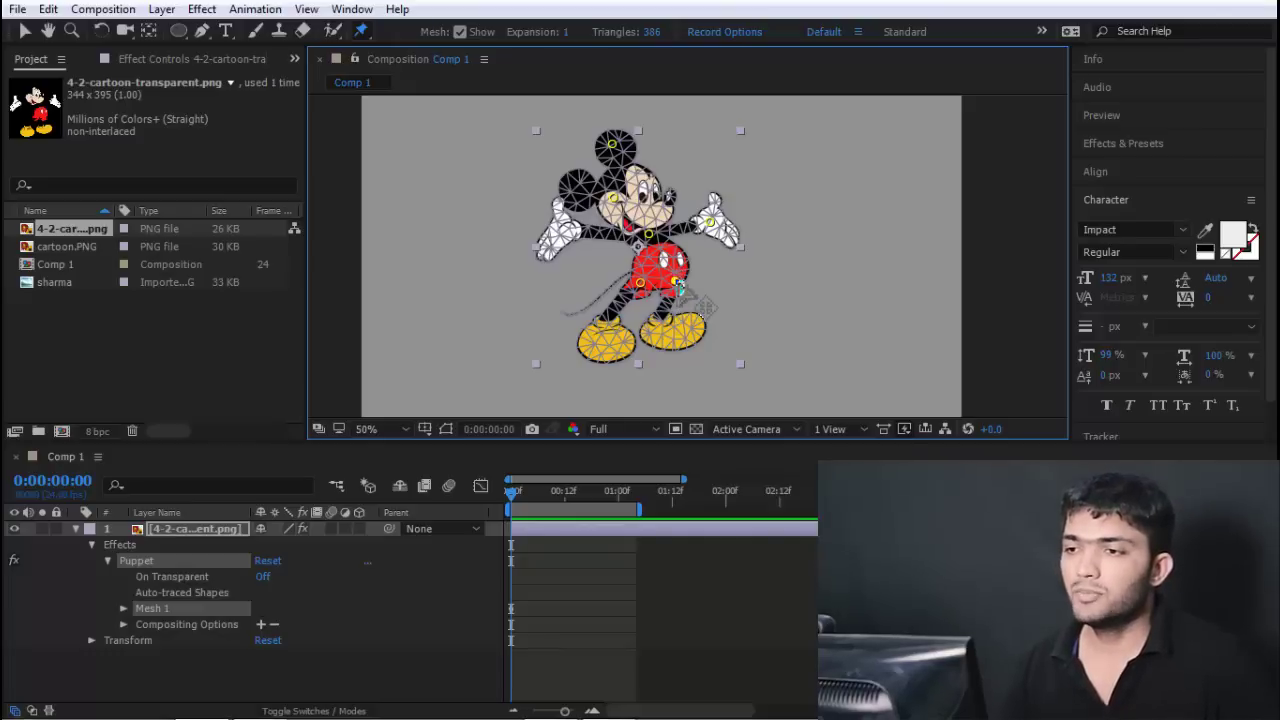
drag(680, 288, 715, 325)
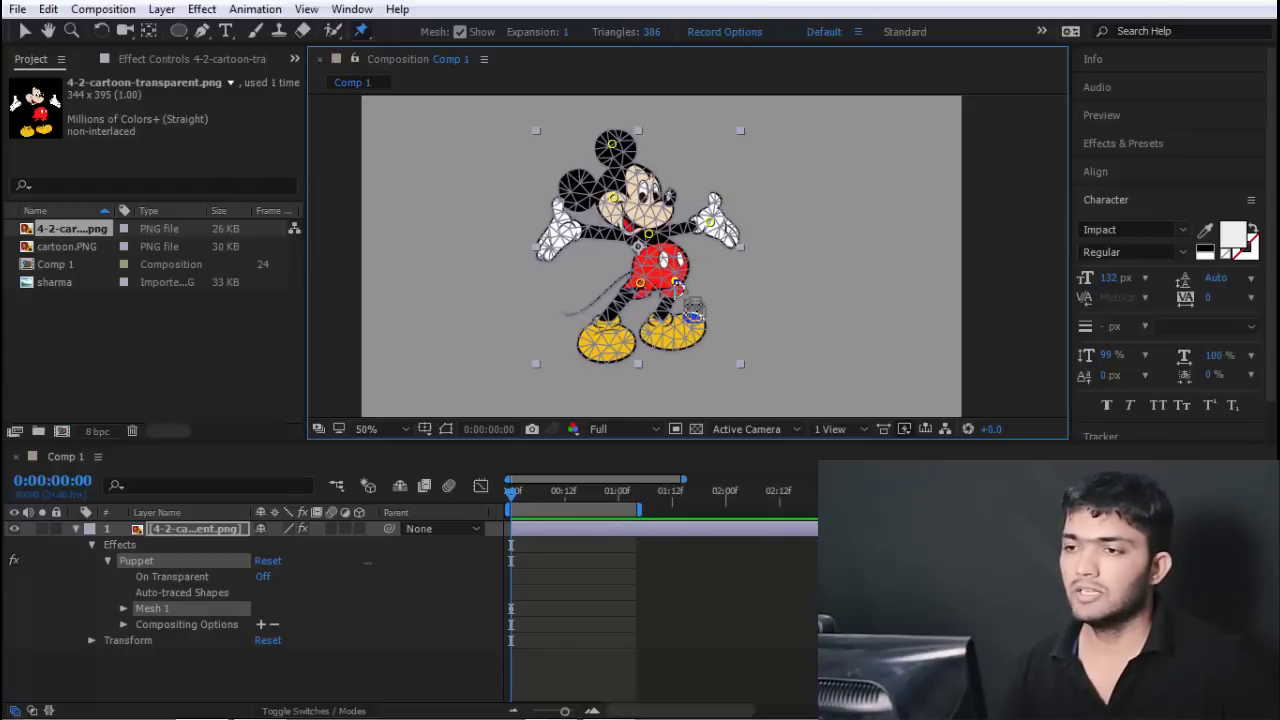
drag(693, 316, 677, 281)
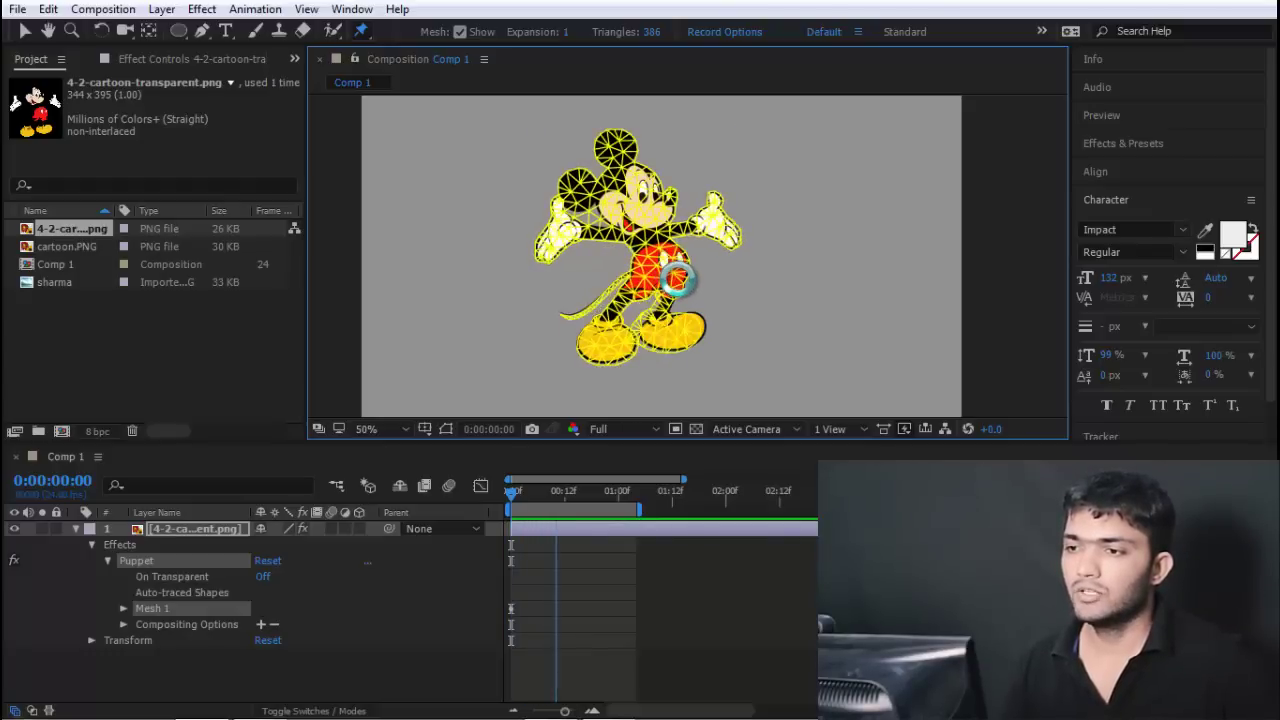
mouse_move(677, 281)
mouse_down()
mouse_move(692, 283)
mouse_move(676, 281)
mouse_up()
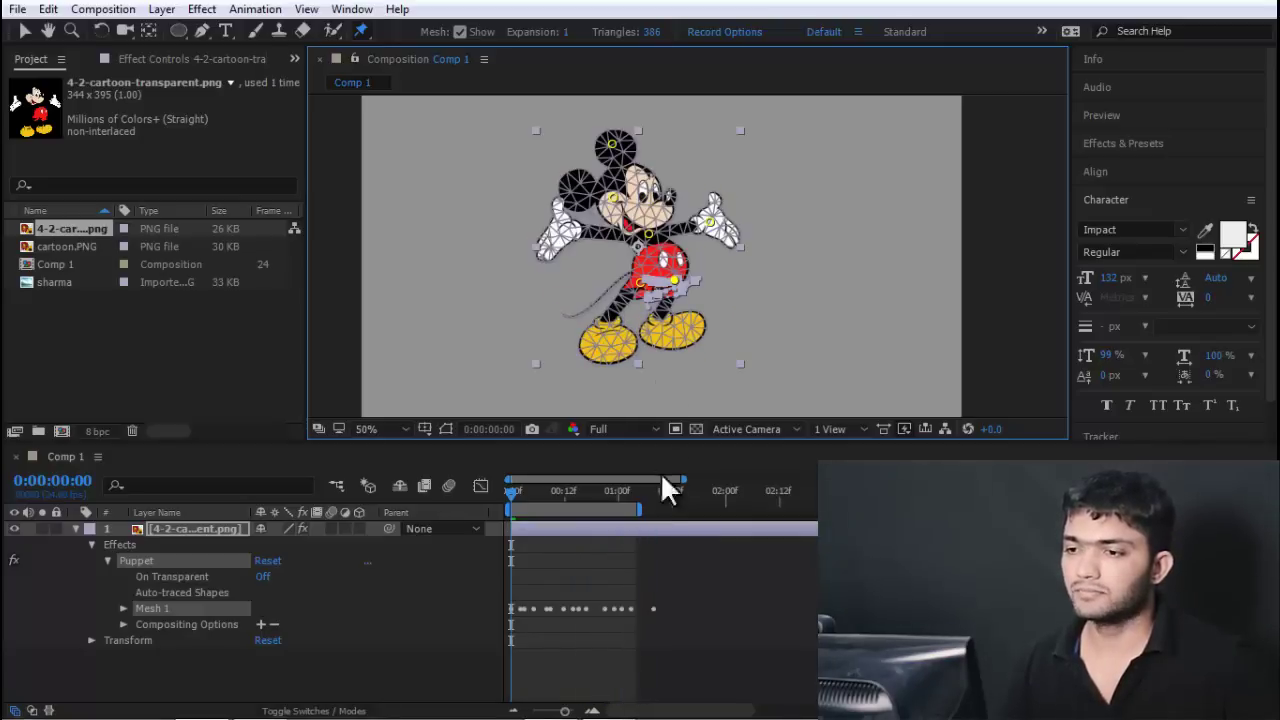
Extend the work area past the last keyframe and preview the animation with and without the mesh
drag(638, 510, 656, 510)
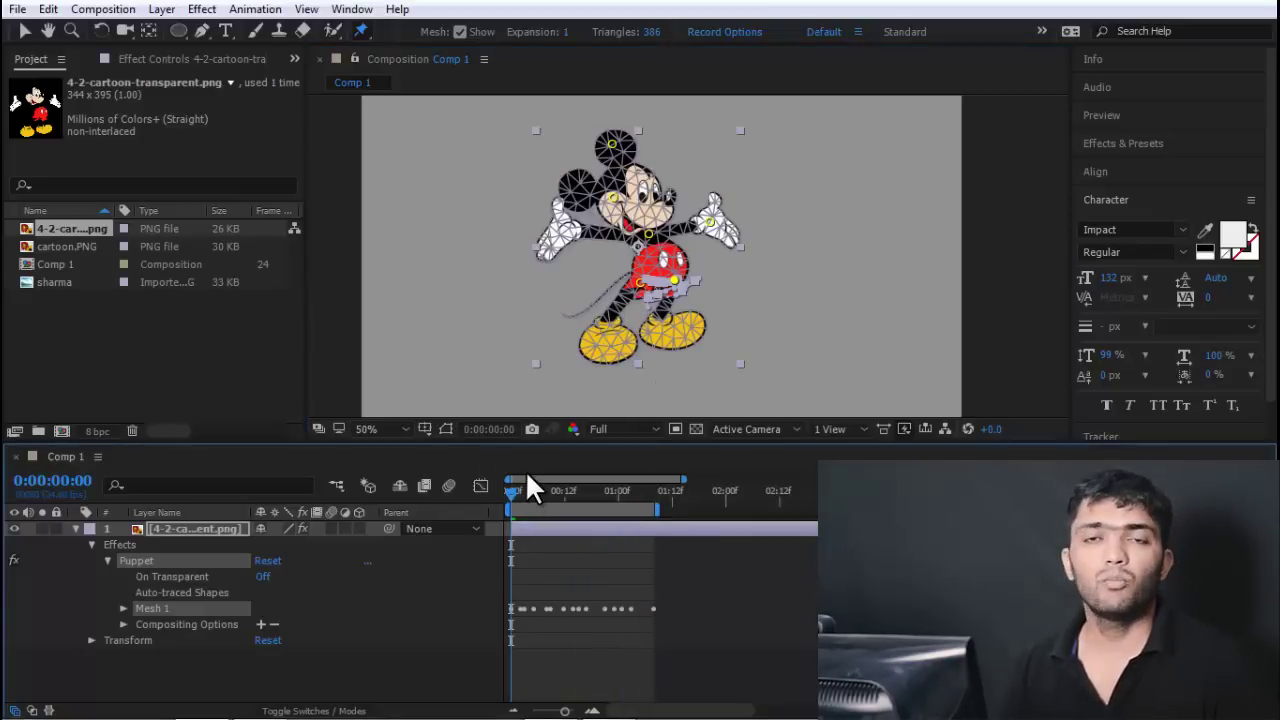
key(space)
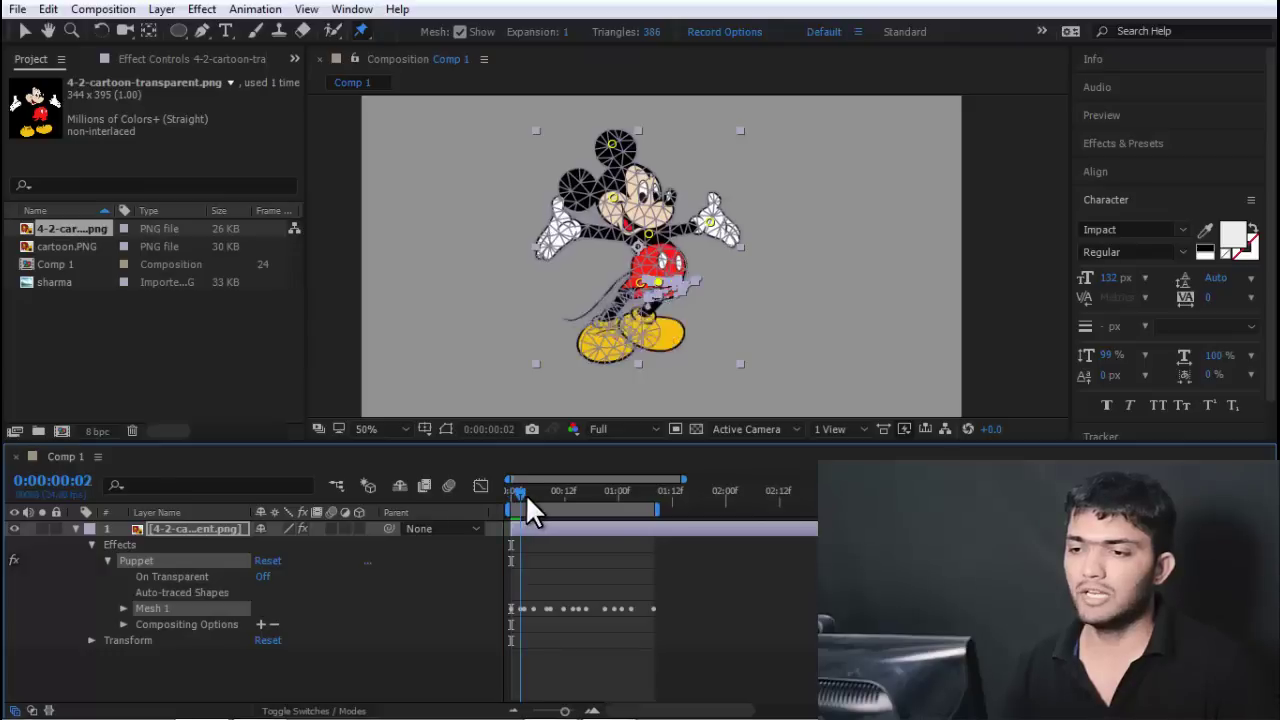
click(410, 662)
key(space)
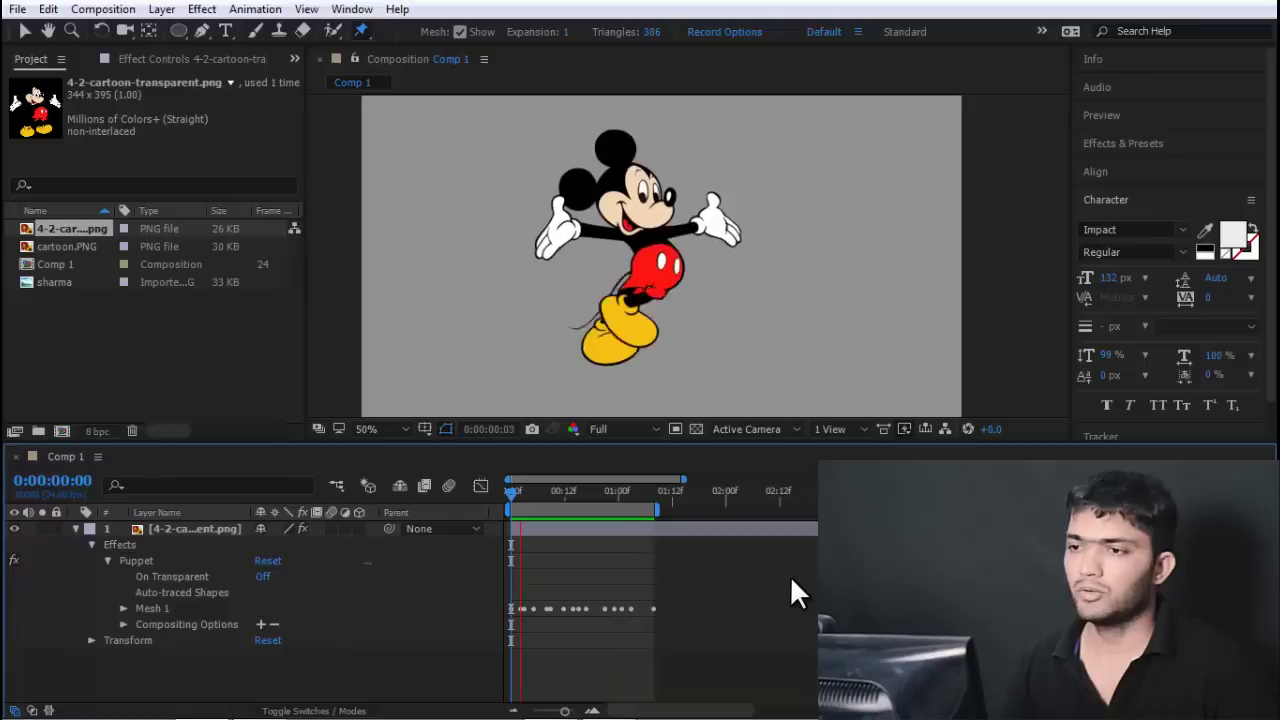
click(612, 556)
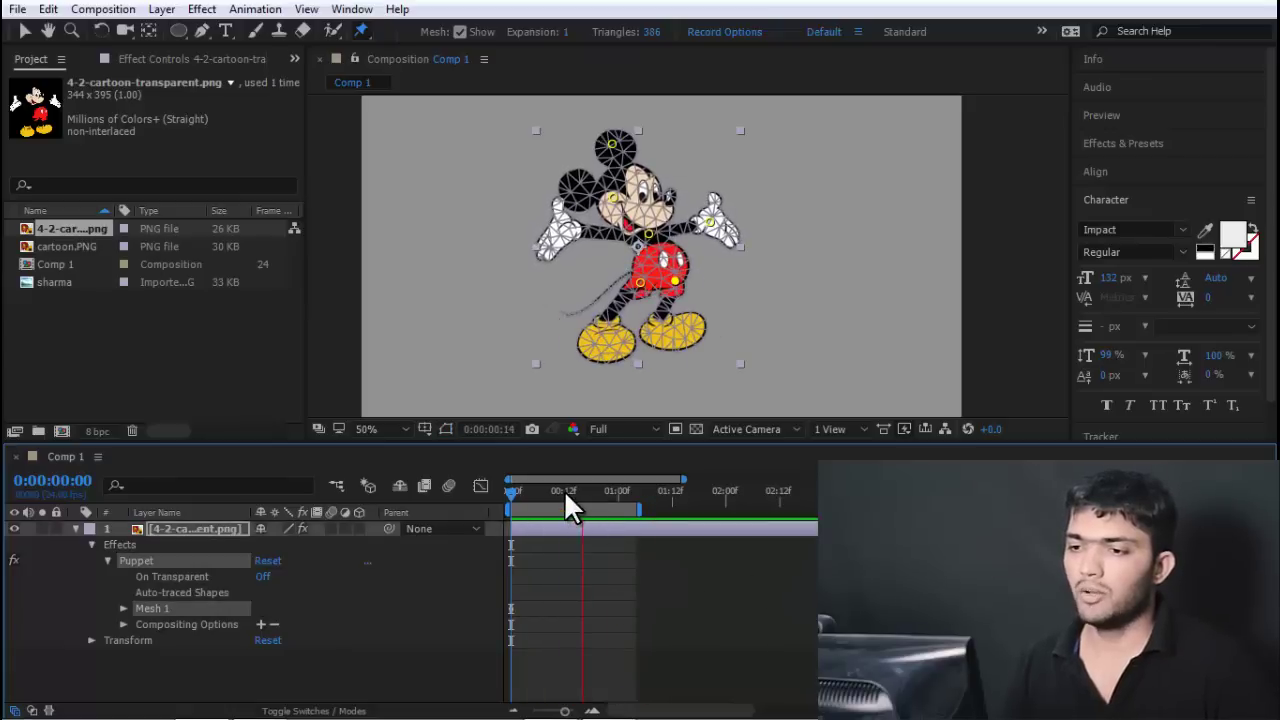
Stop playback and set puppet Record Options to Speed 100% and Smoothing 4
key(space)
click(724, 31)
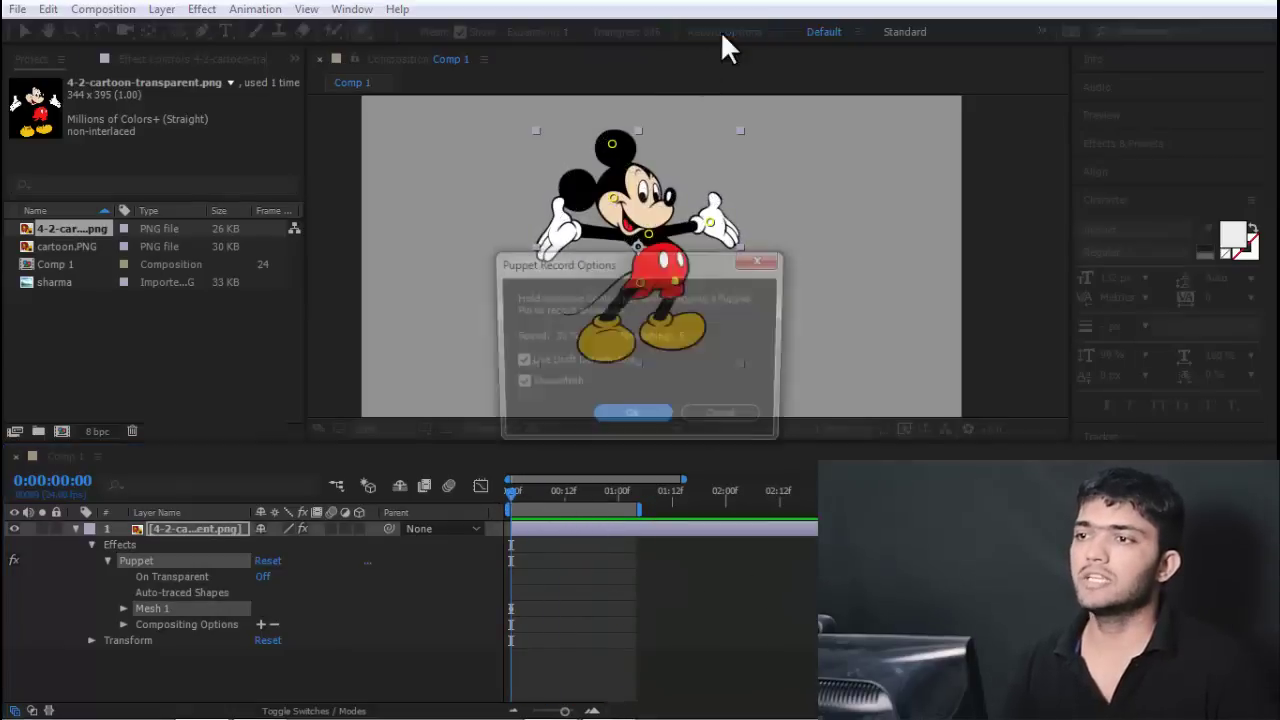
drag(597, 266, 574, 261)
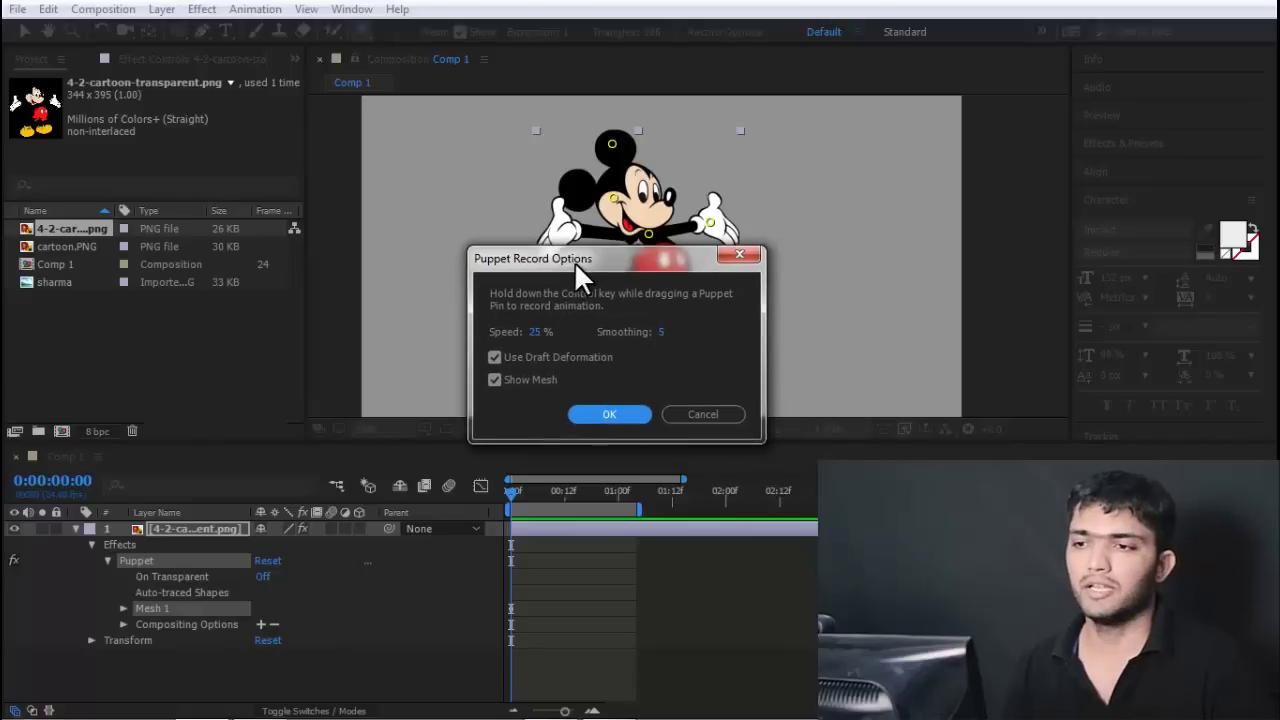
click(540, 332)
text(10)
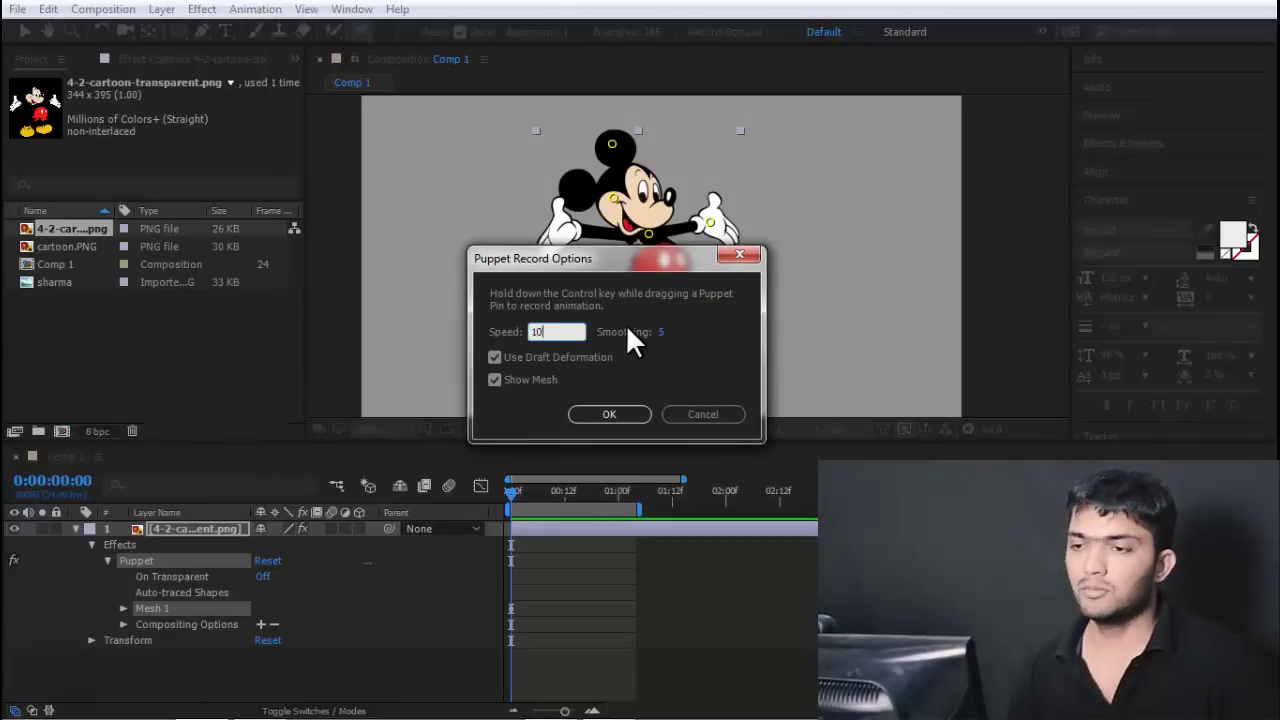
text(0)
key(Return)
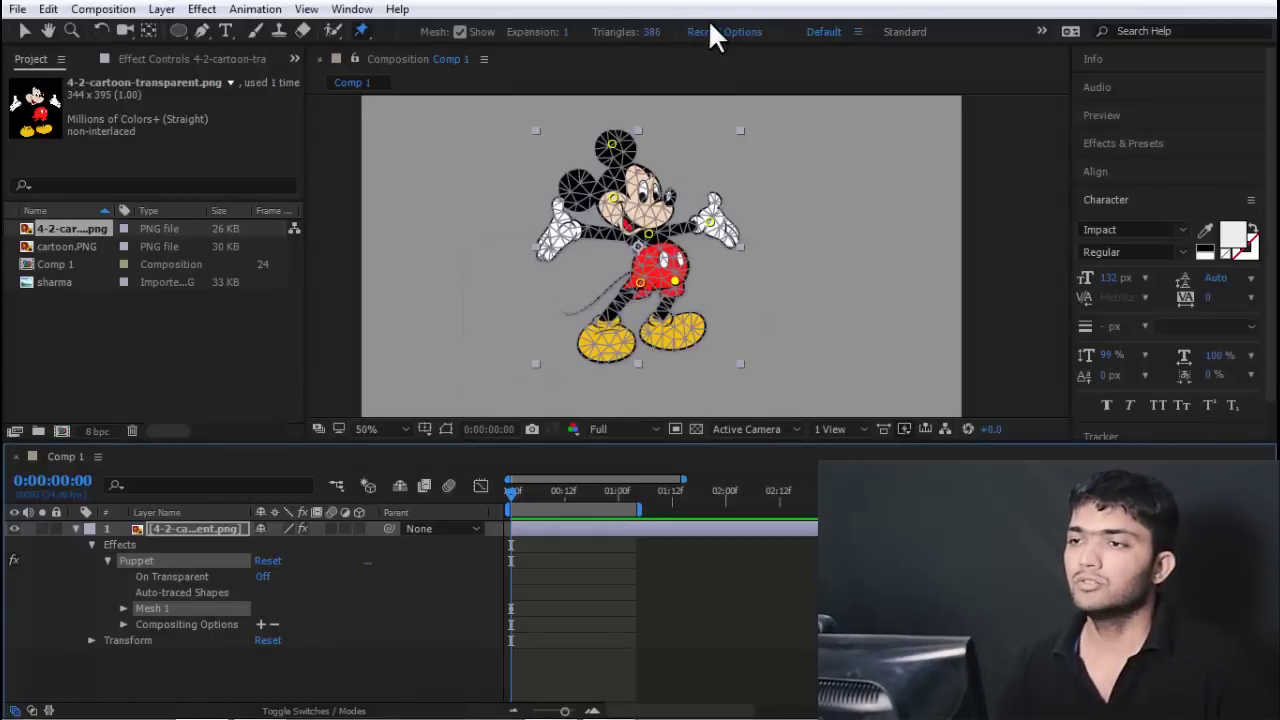
click(715, 31)
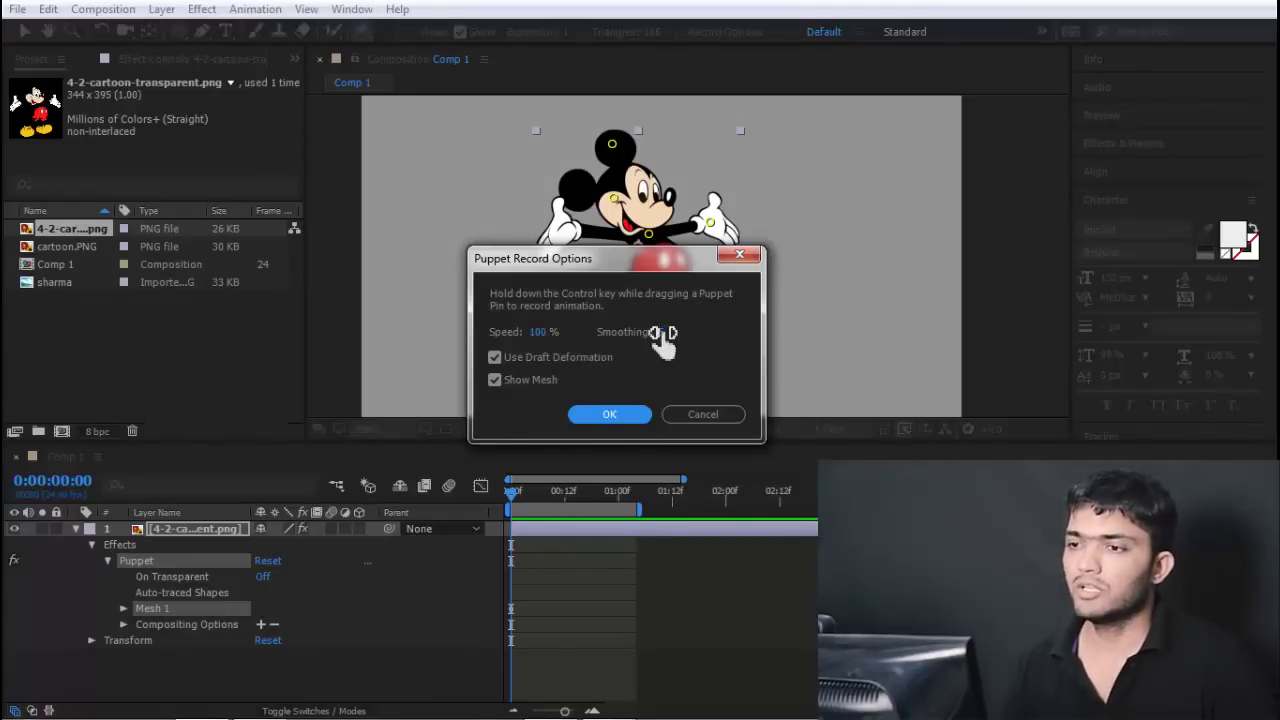
drag(662, 335, 657, 334)
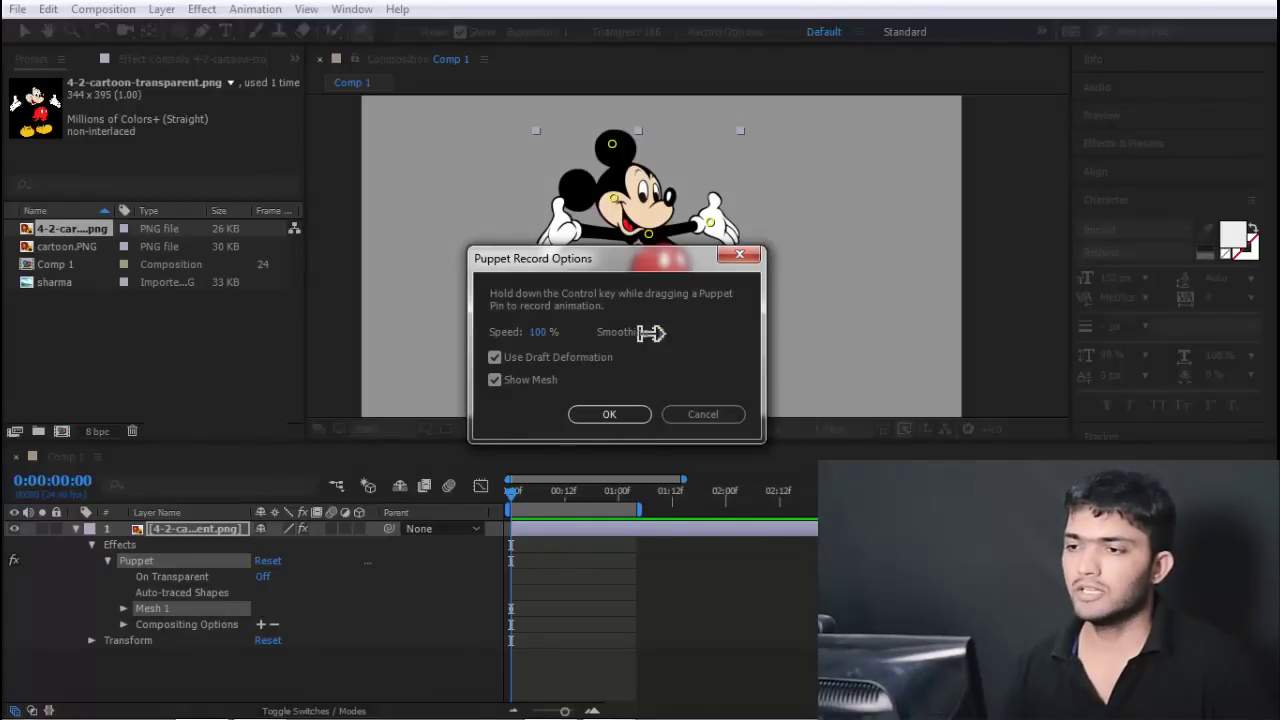
mouse_move(633, 259)
mouse_down()
mouse_move(515, 342)
mouse_move(811, 250)
mouse_move(742, 254)
mouse_up()
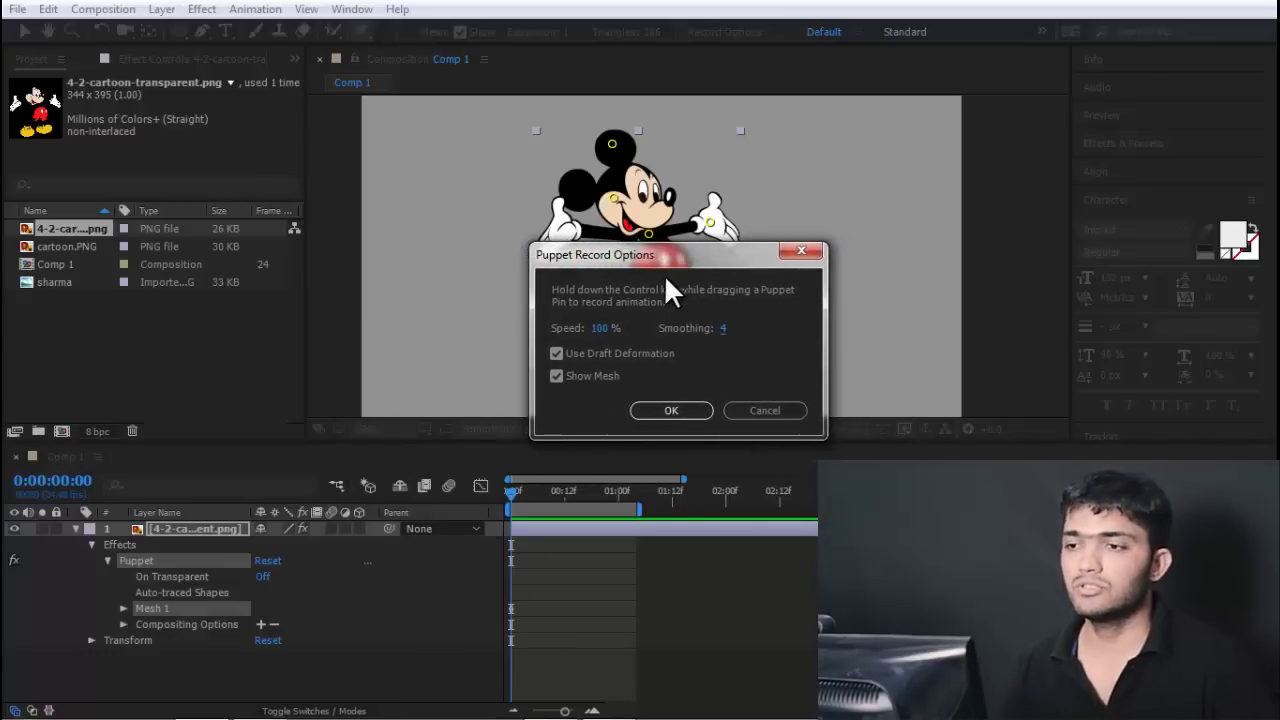
Turn off Show Mesh in Record Options and record a first pin motion on Mickey
click(670, 343)
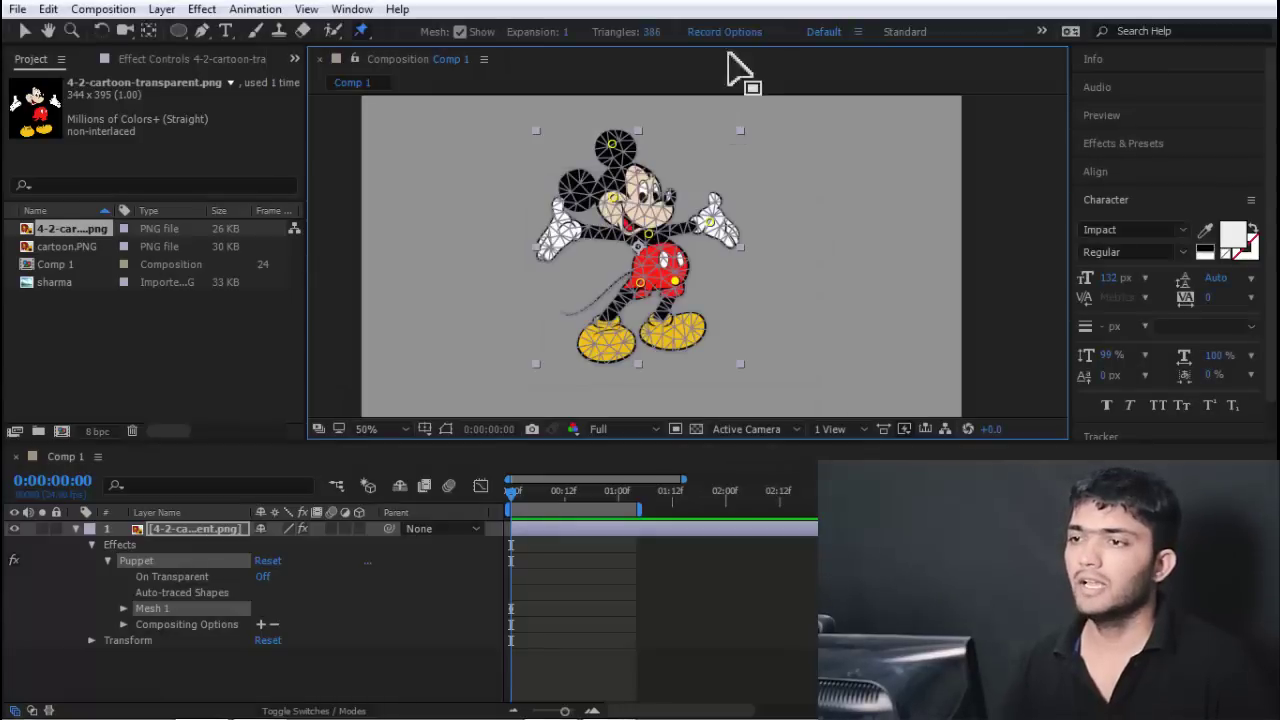
click(722, 29)
click(555, 310)
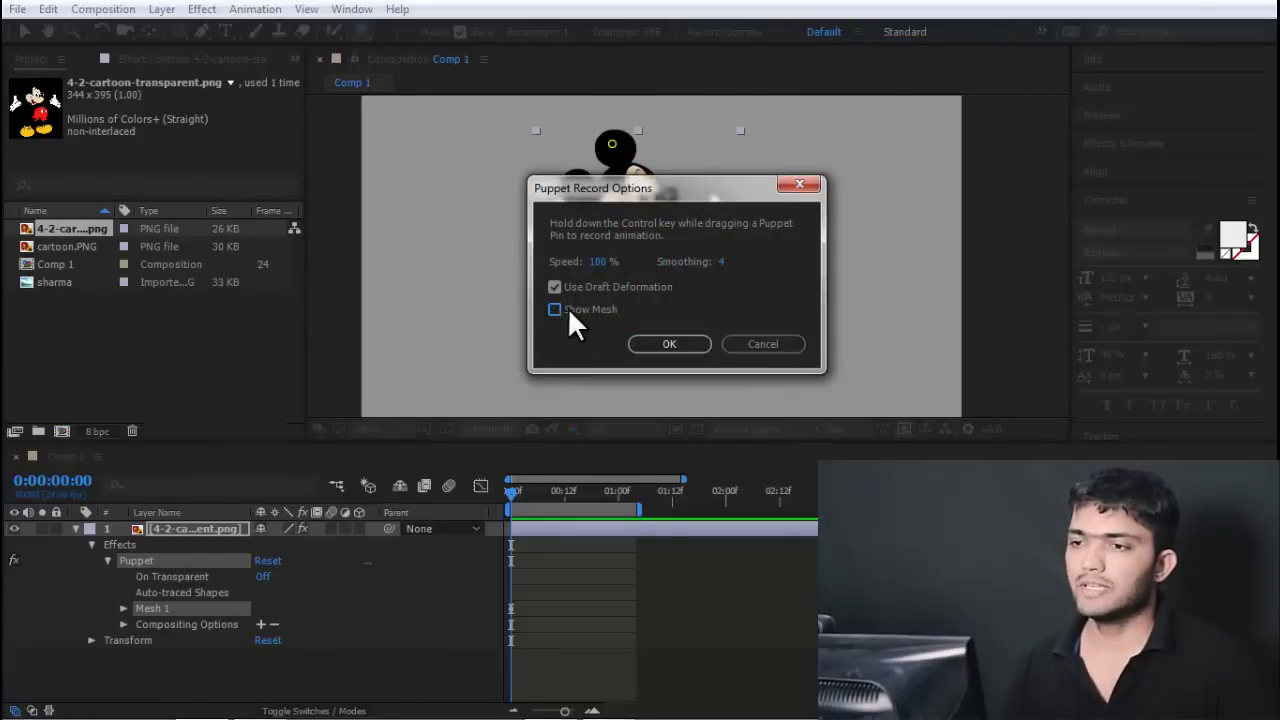
click(664, 343)
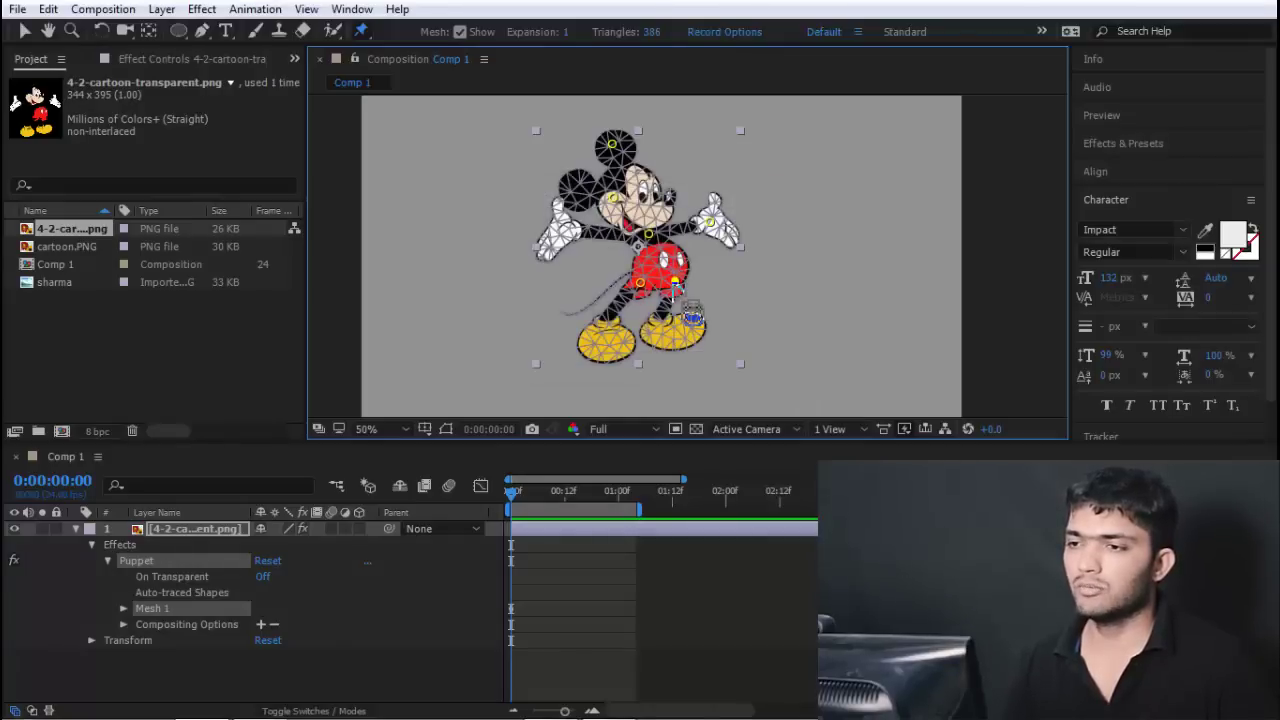
drag(676, 283, 676, 281)
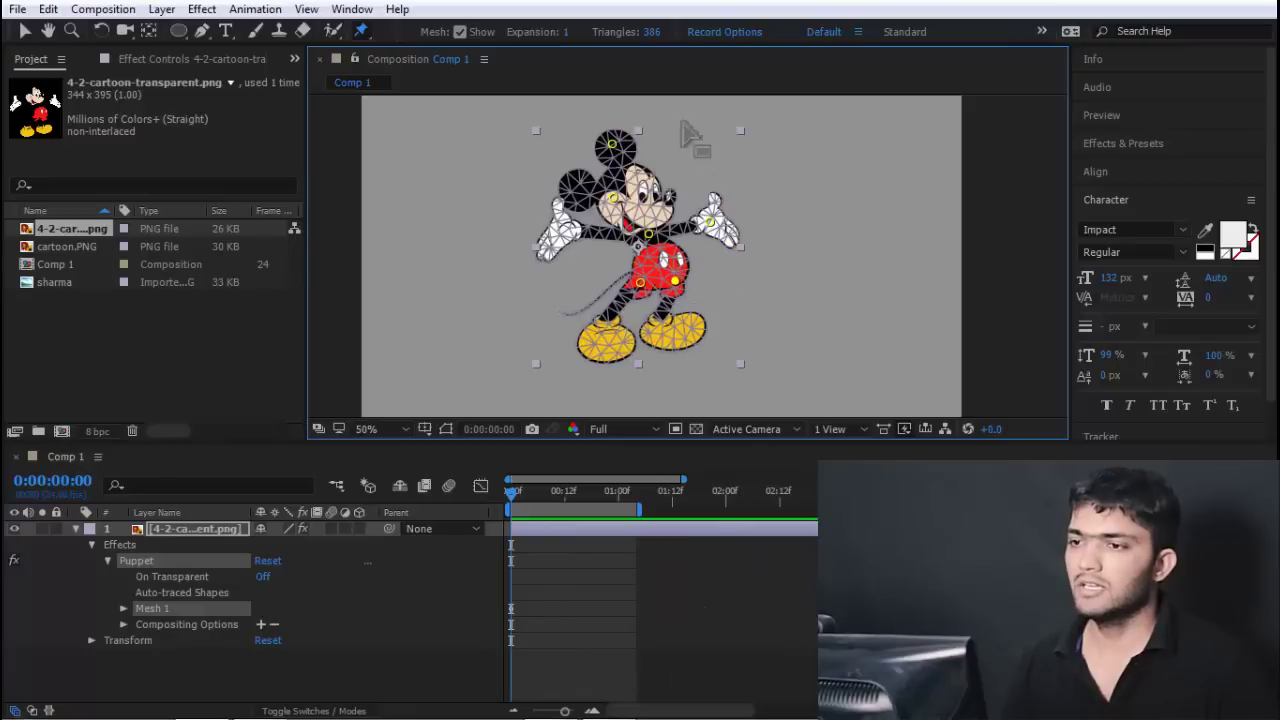
Toggle Show Mesh in Record Options twice more, recording two further leg-pin motions
click(712, 31)
click(577, 310)
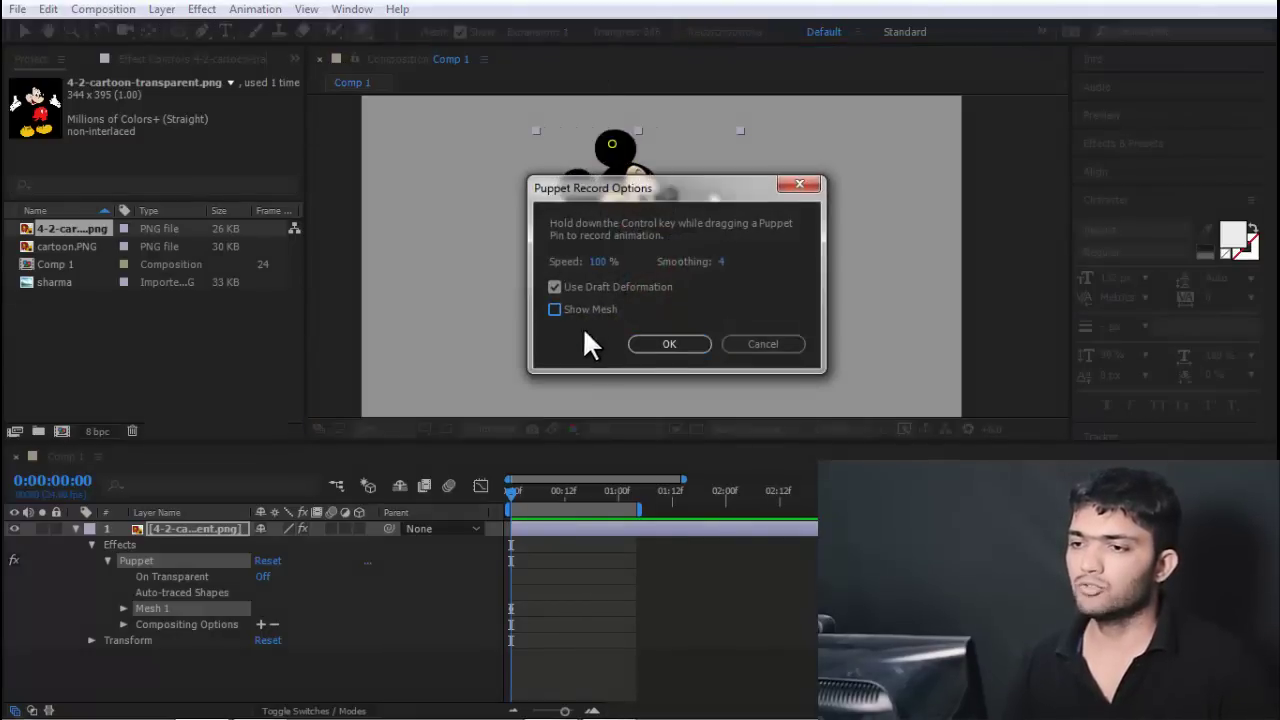
click(665, 343)
mouse_move(692, 308)
mouse_down()
mouse_move(636, 291)
mouse_move(689, 286)
mouse_move(590, 250)
mouse_move(706, 316)
mouse_up()
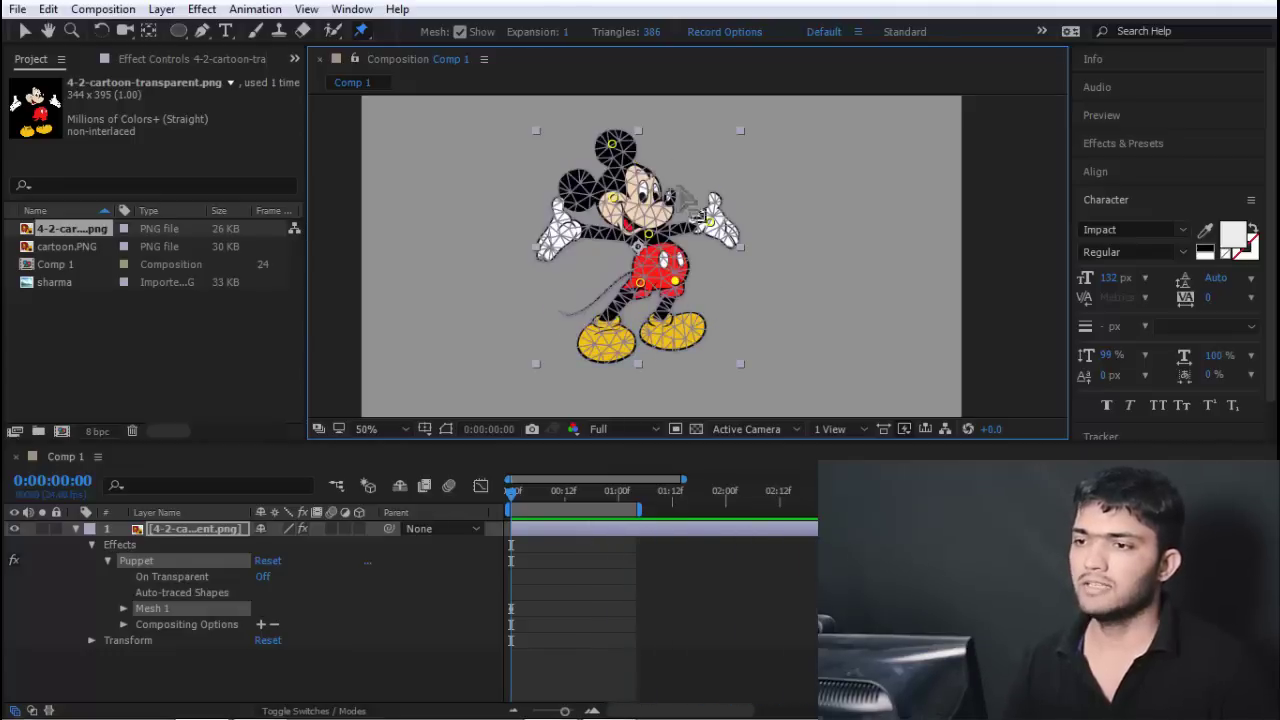
click(705, 31)
click(555, 309)
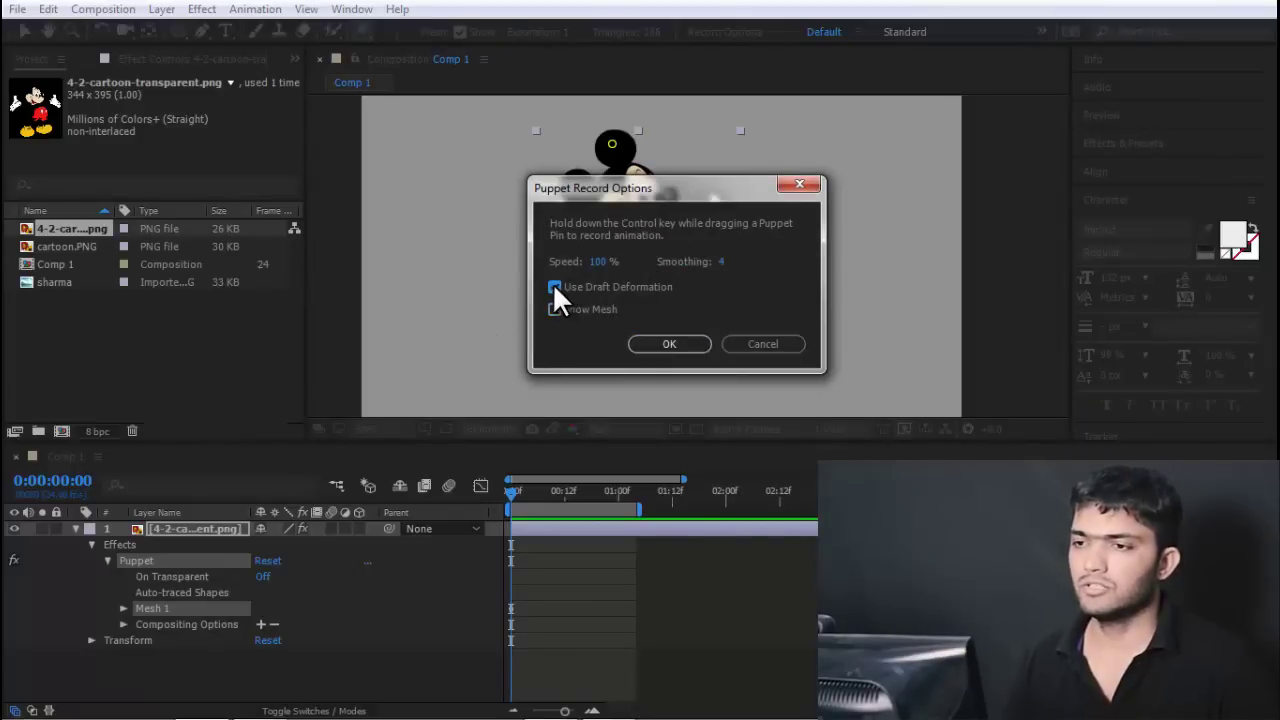
click(660, 344)
drag(690, 318, 668, 308)
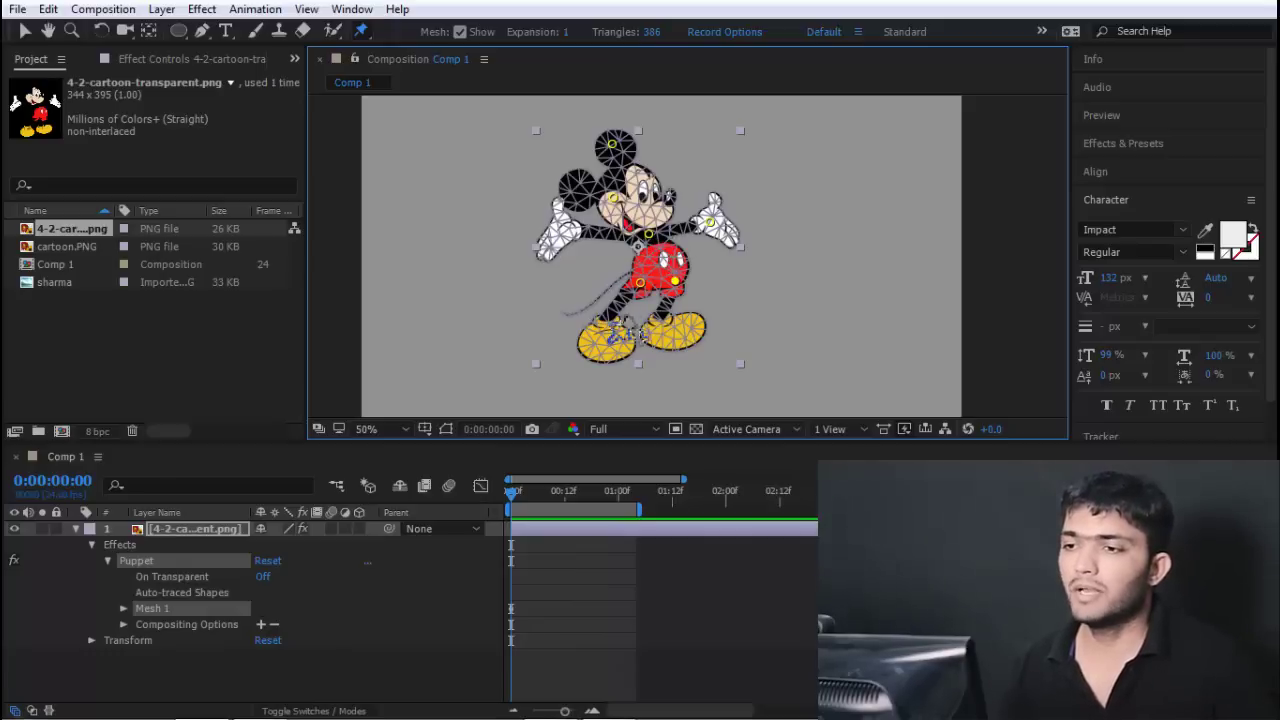
Hide the mesh, pin Mickey's chest, bend his arm with the glove pin, and view the Puppet tool flyout
scroll(640, 240, up, 3)
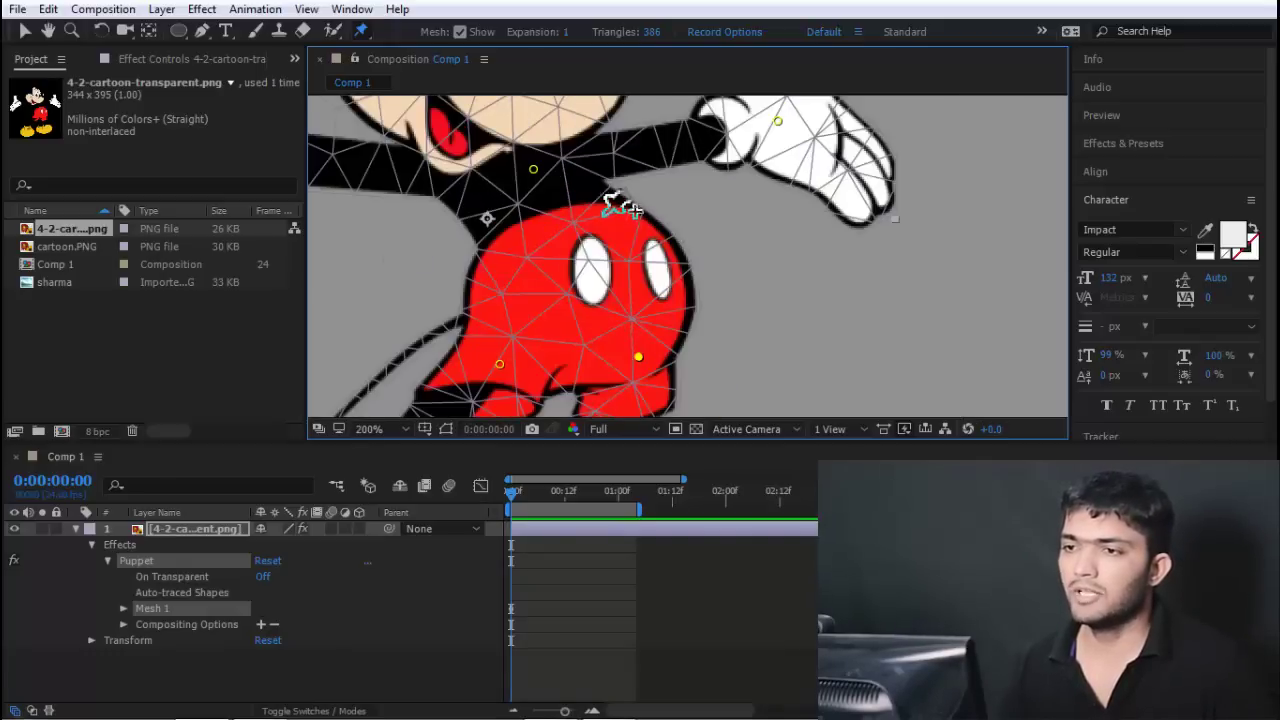
scroll(591, 224, down, 1)
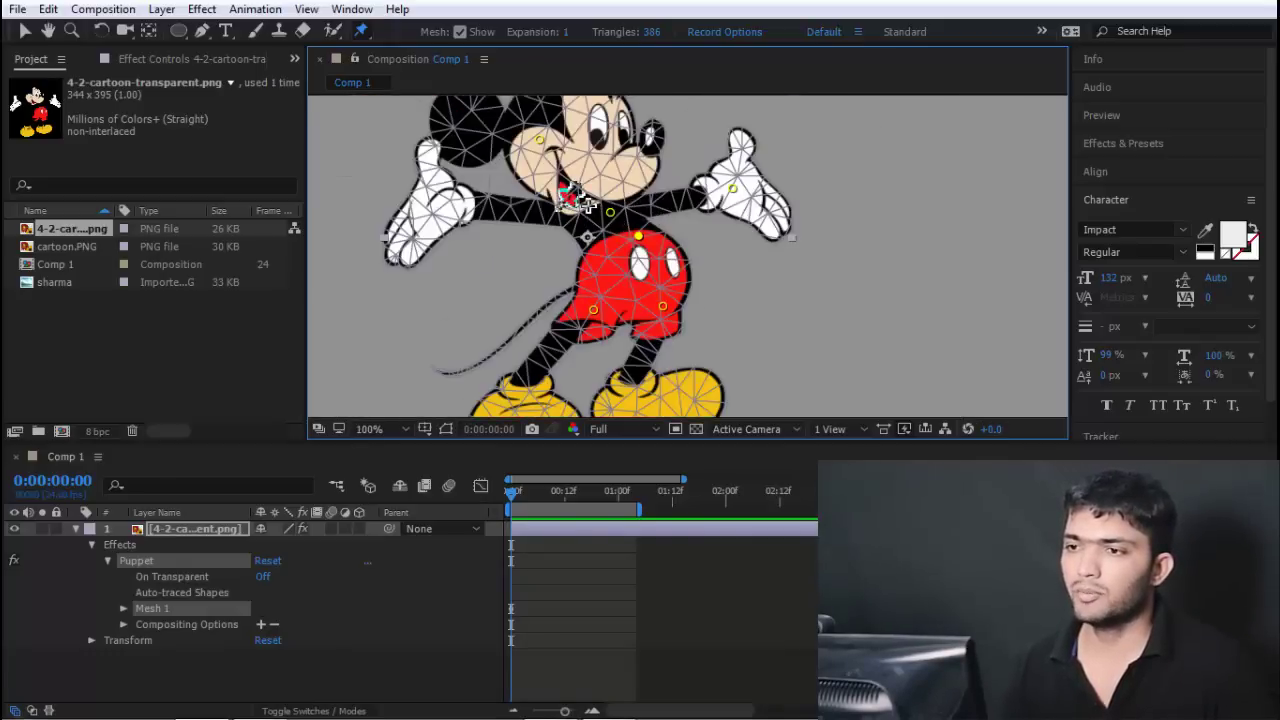
scroll(563, 220, up, 1)
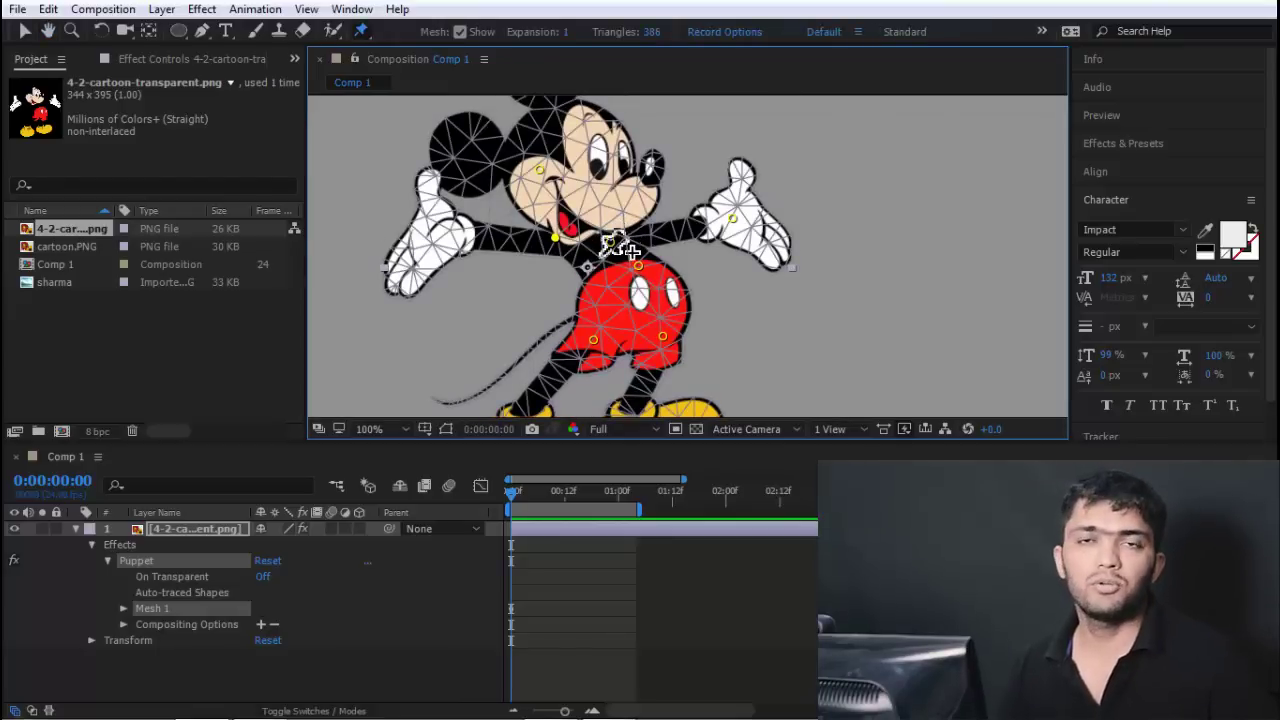
click(461, 30)
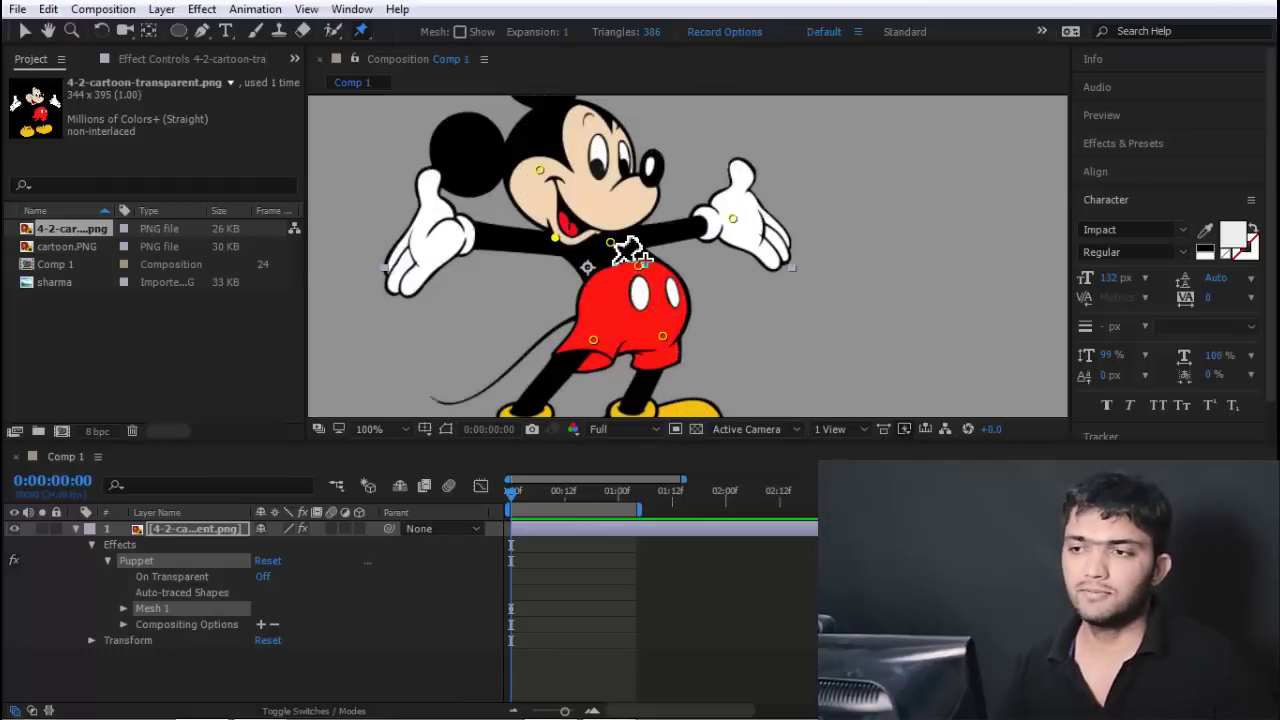
click(638, 265)
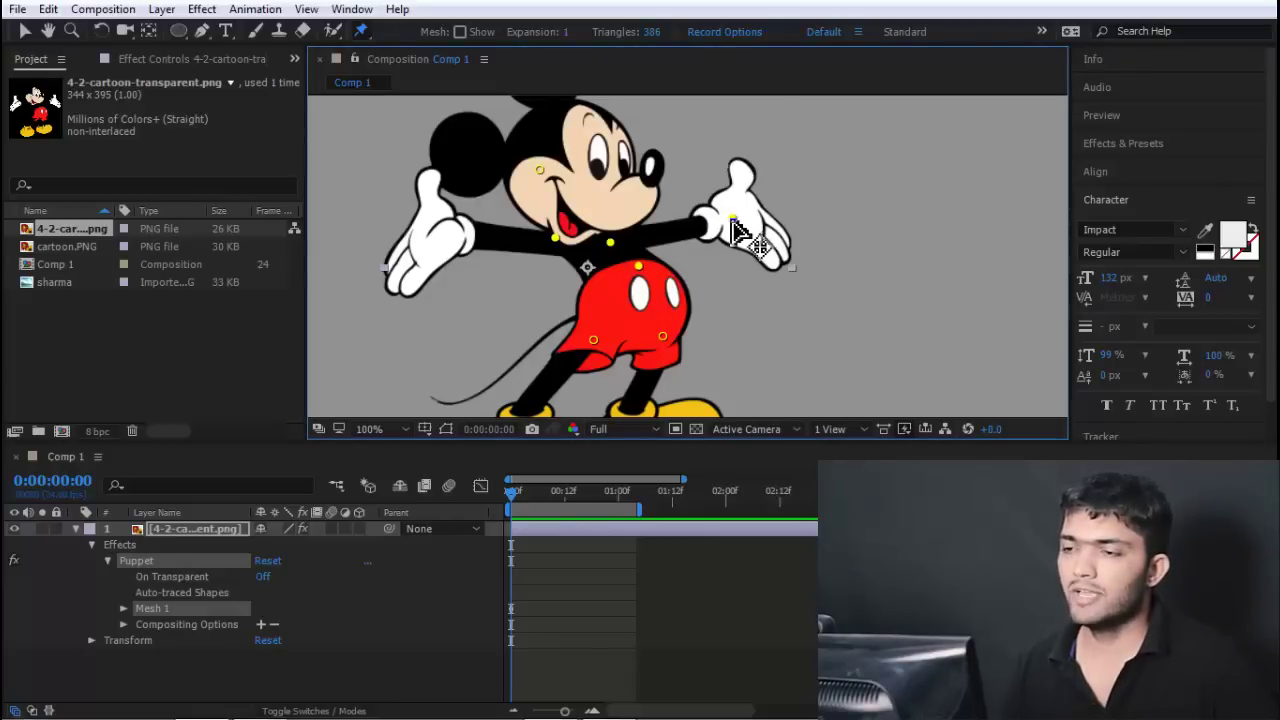
mouse_move(734, 231)
mouse_down()
mouse_move(758, 226)
mouse_move(733, 218)
mouse_up()
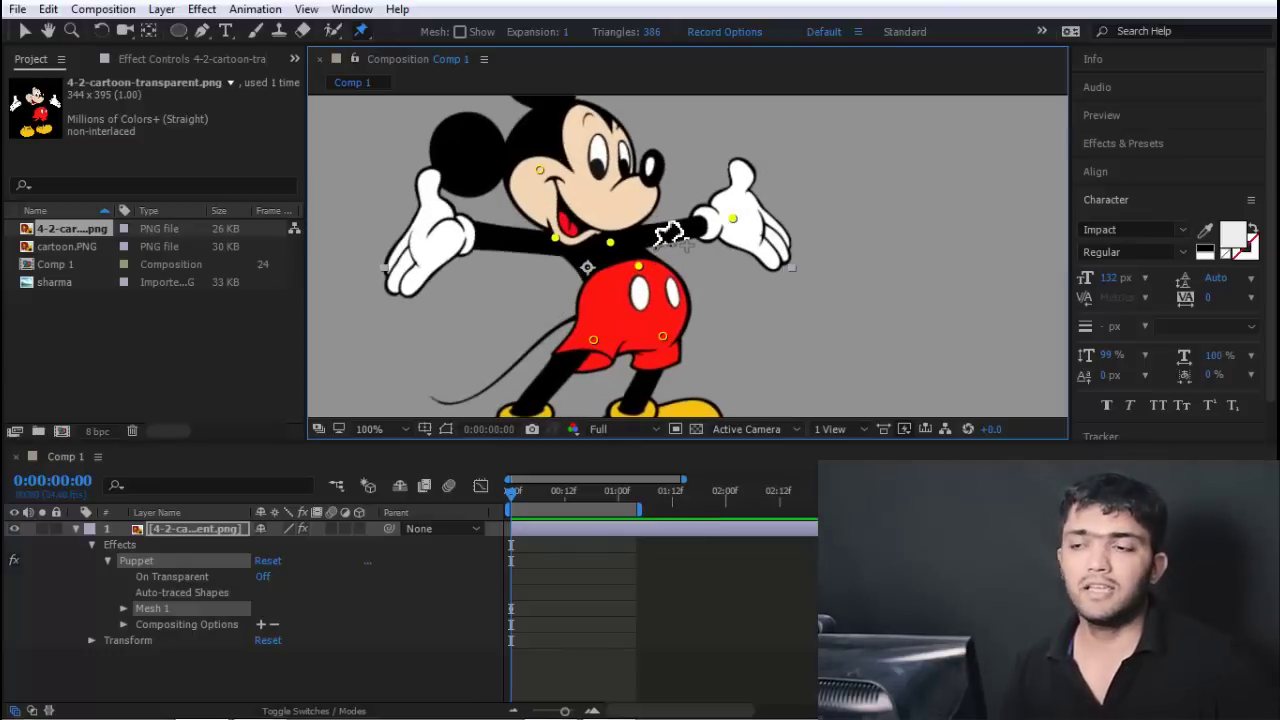
click(363, 30)
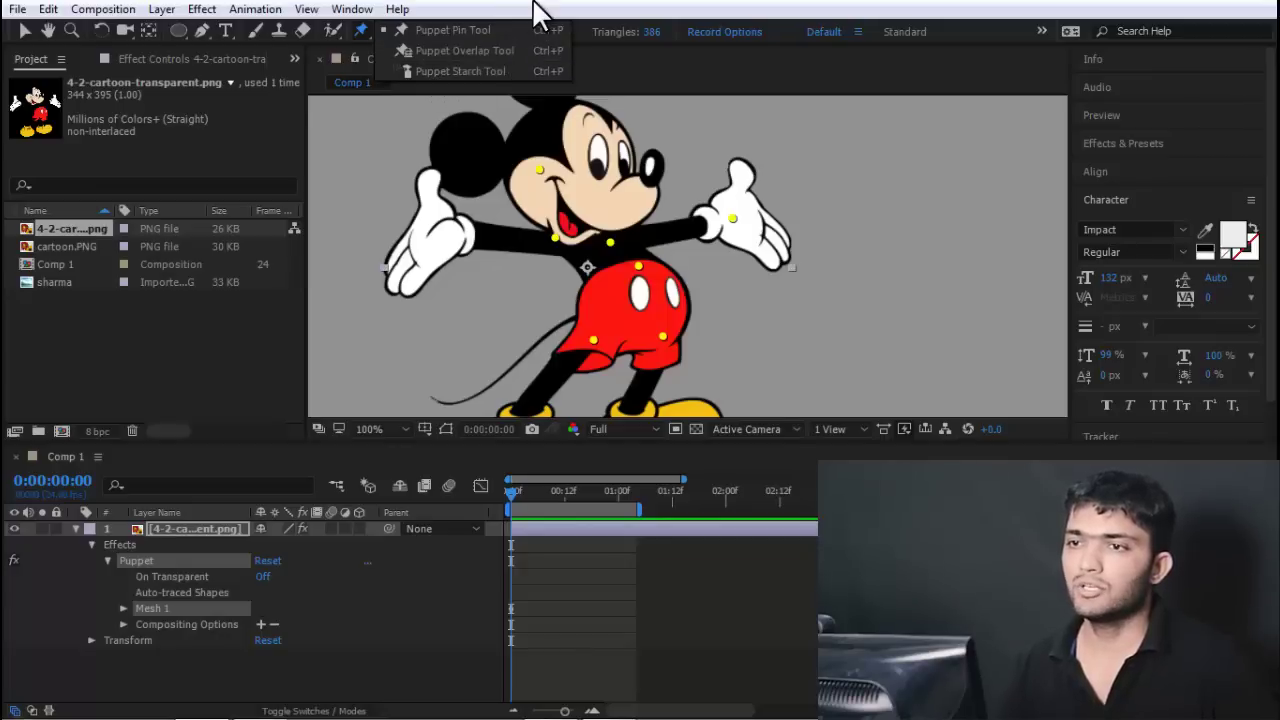
Marquee-select Mickey's chest and shorts pins and drag them left so he leans left
click(608, 76)
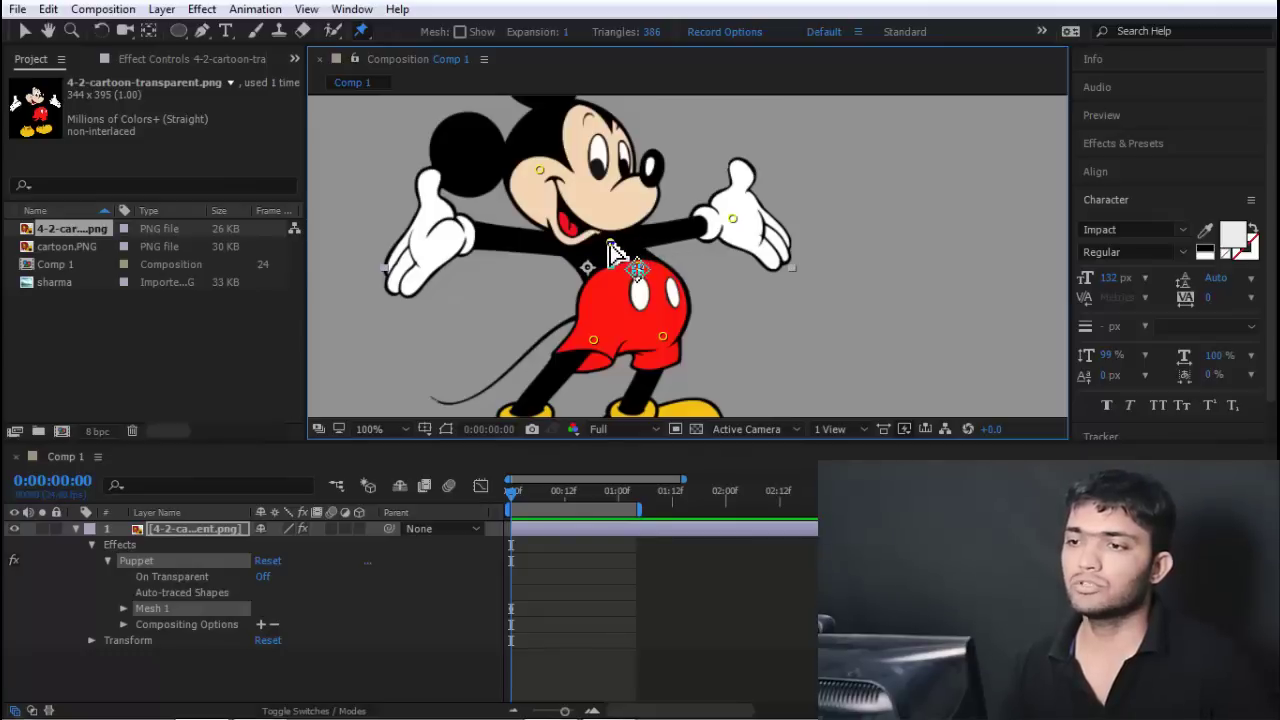
click(608, 244)
key(ctrl+a)
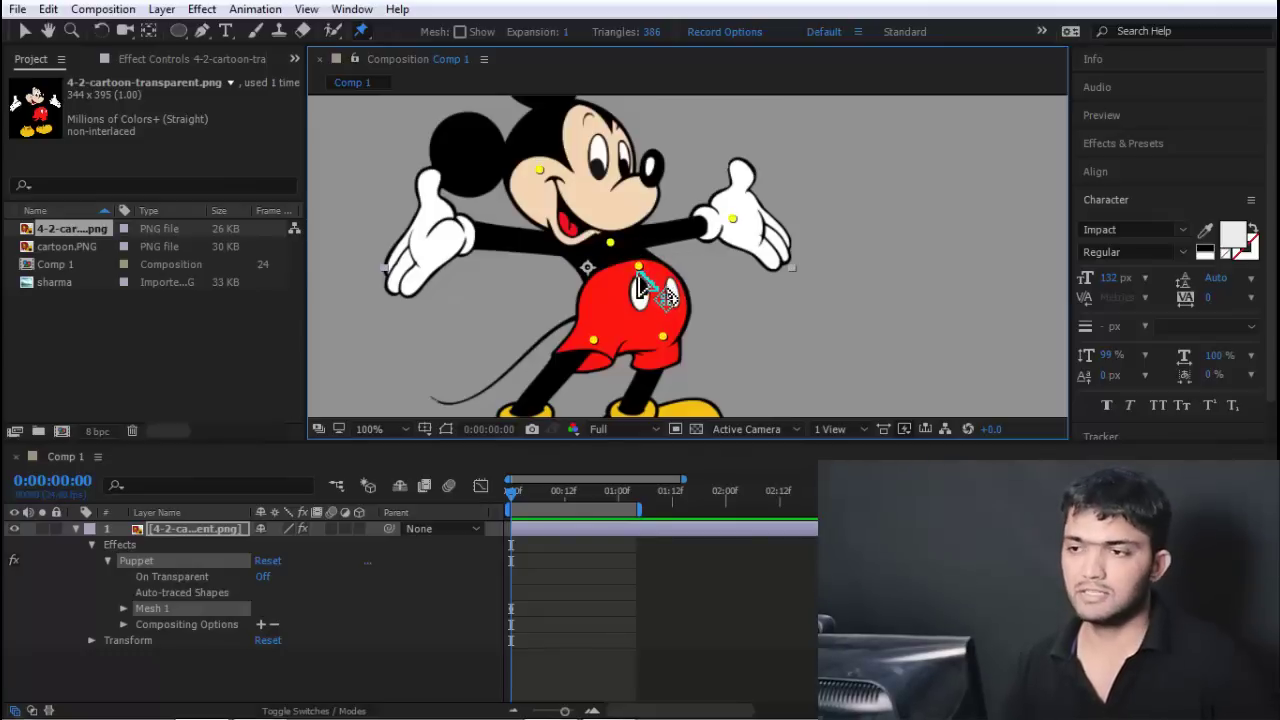
click(609, 242)
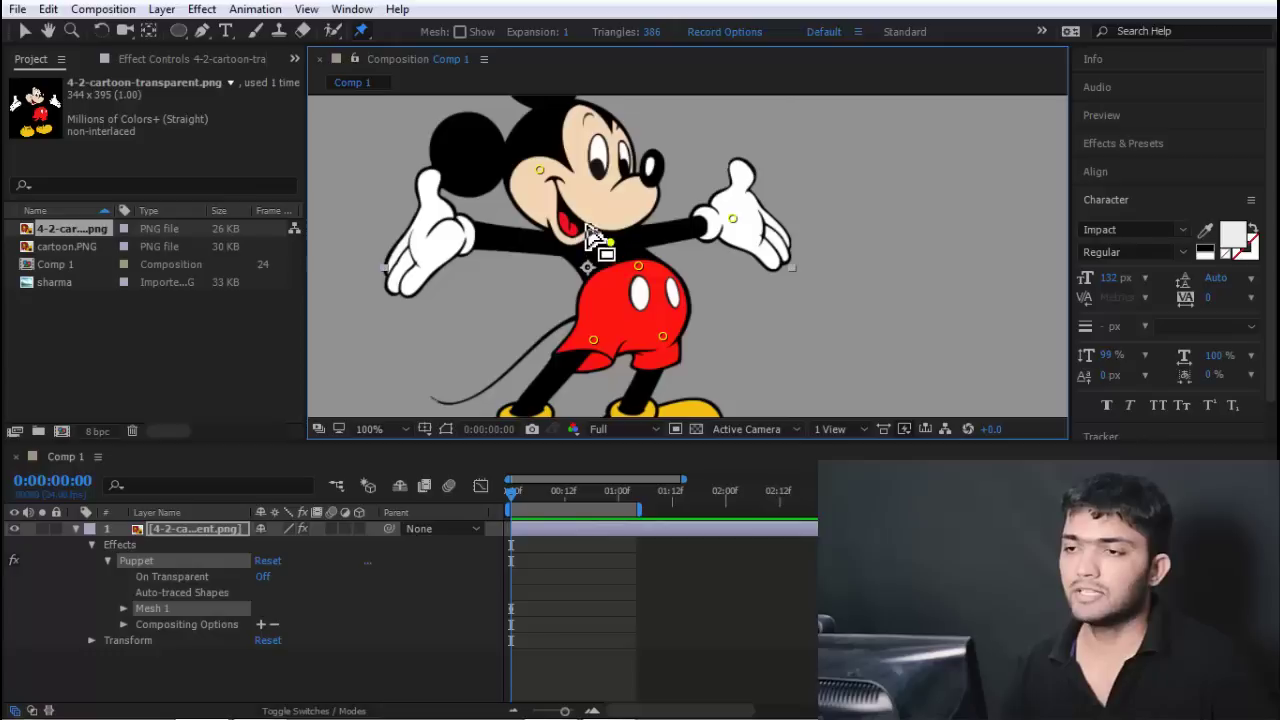
drag(570, 213, 765, 282)
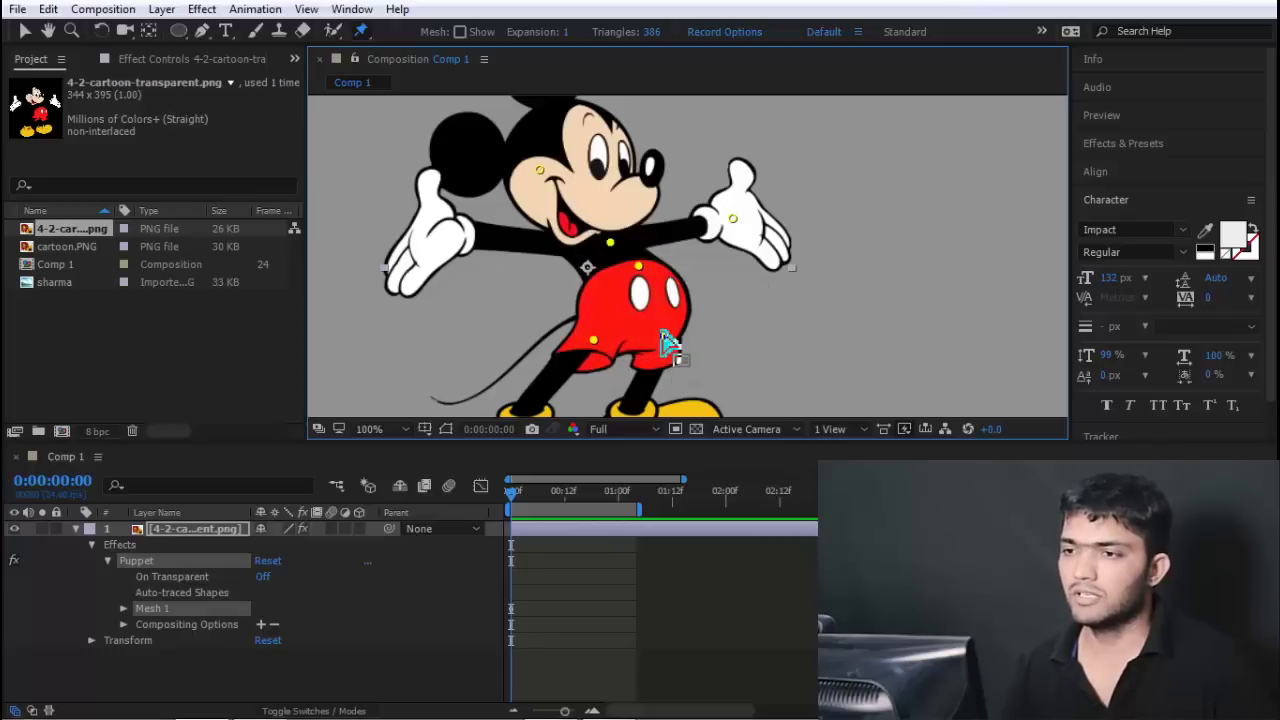
drag(664, 343, 643, 341)
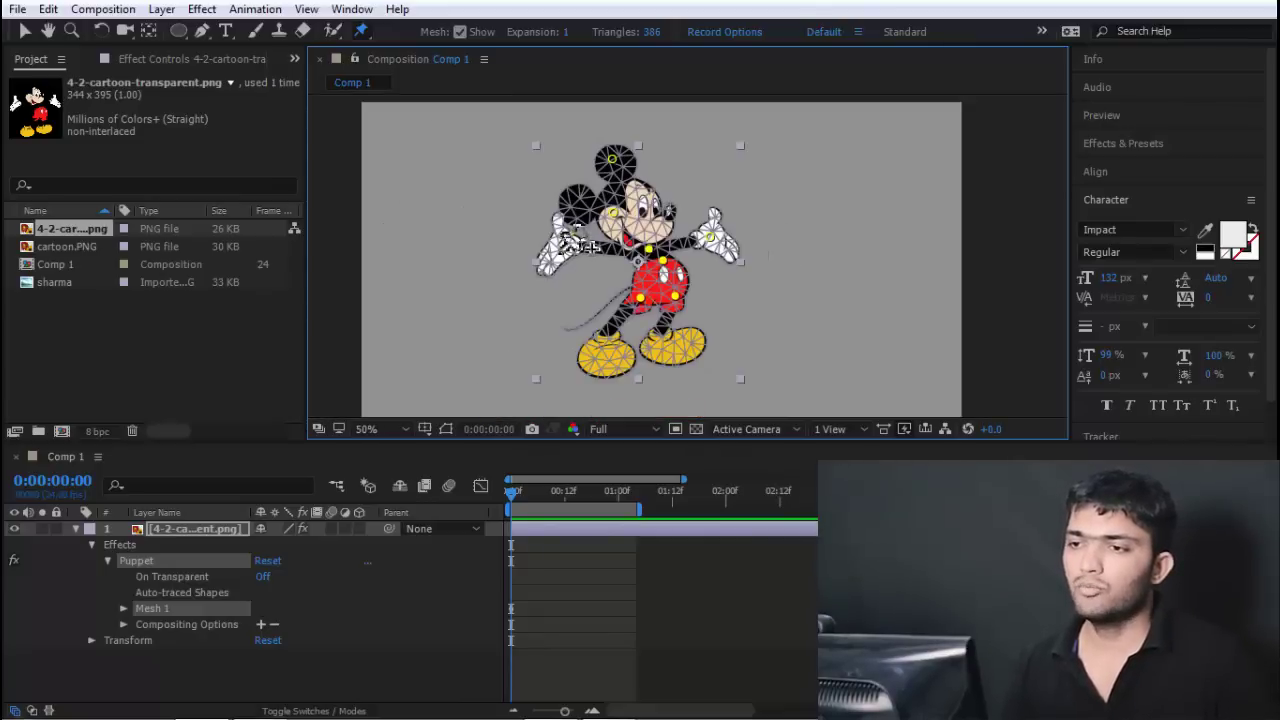
Drag Mickey's left-hand pin through several trial poses, finally pulling it upward
mouse_move(560, 255)
mouse_down()
mouse_move(540, 241)
mouse_move(545, 272)
mouse_up()
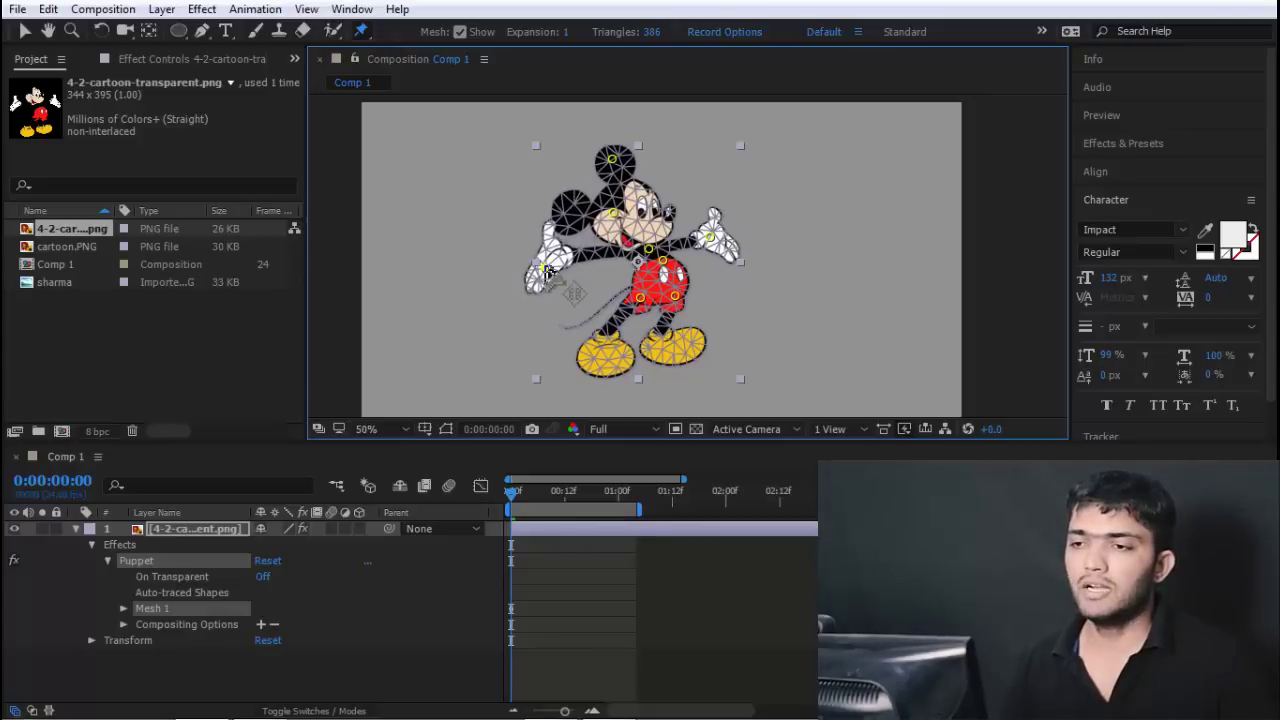
mouse_move(545, 266)
mouse_down()
mouse_move(543, 252)
mouse_move(576, 302)
mouse_move(537, 285)
mouse_up()
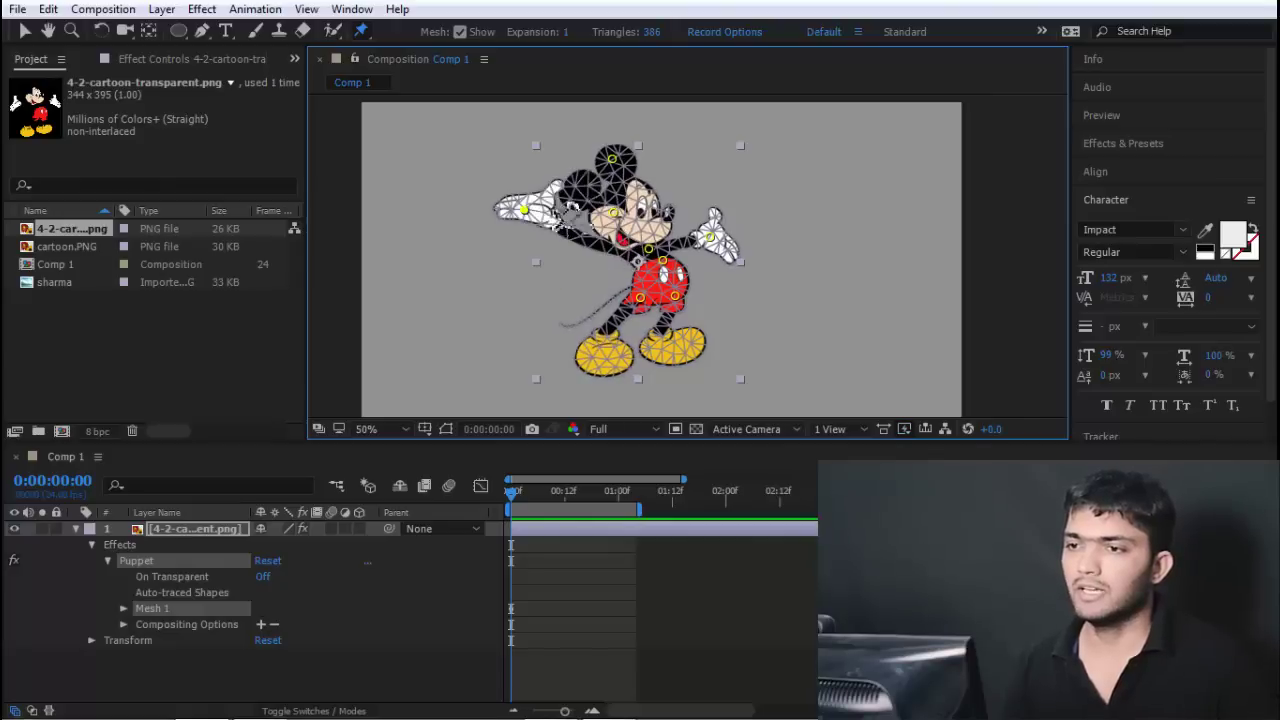
drag(588, 277, 598, 302)
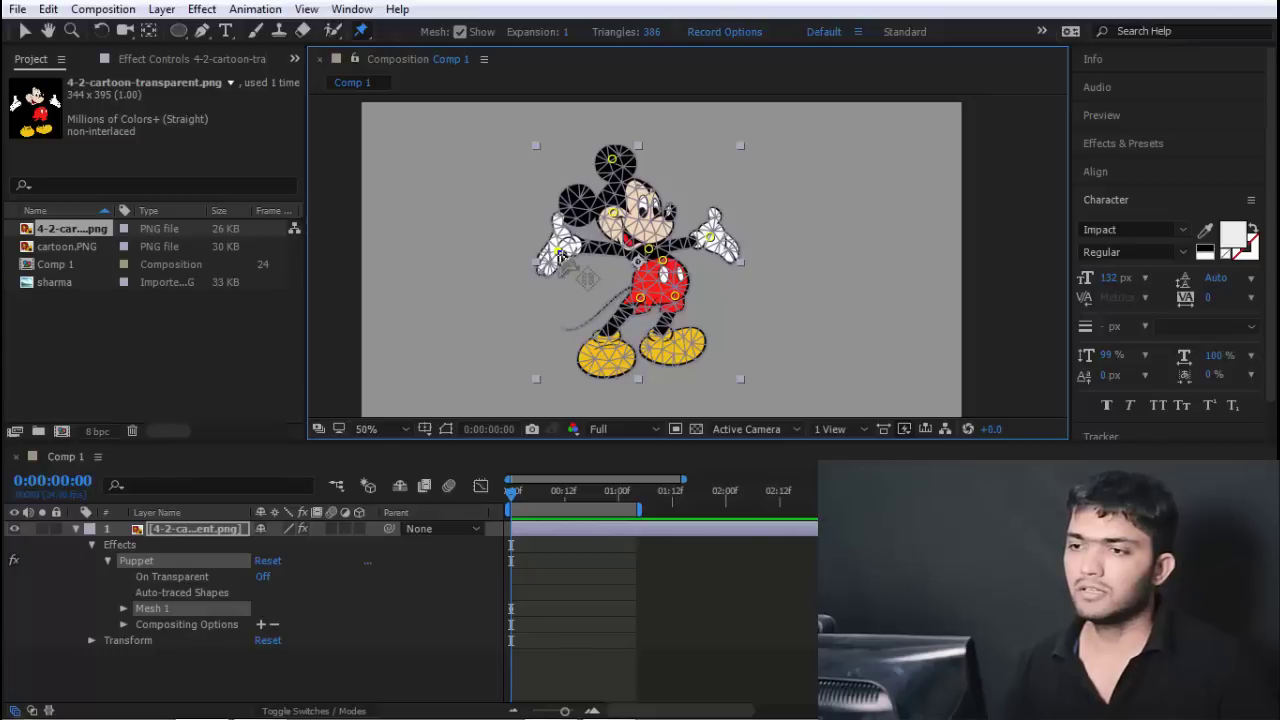
click(557, 251)
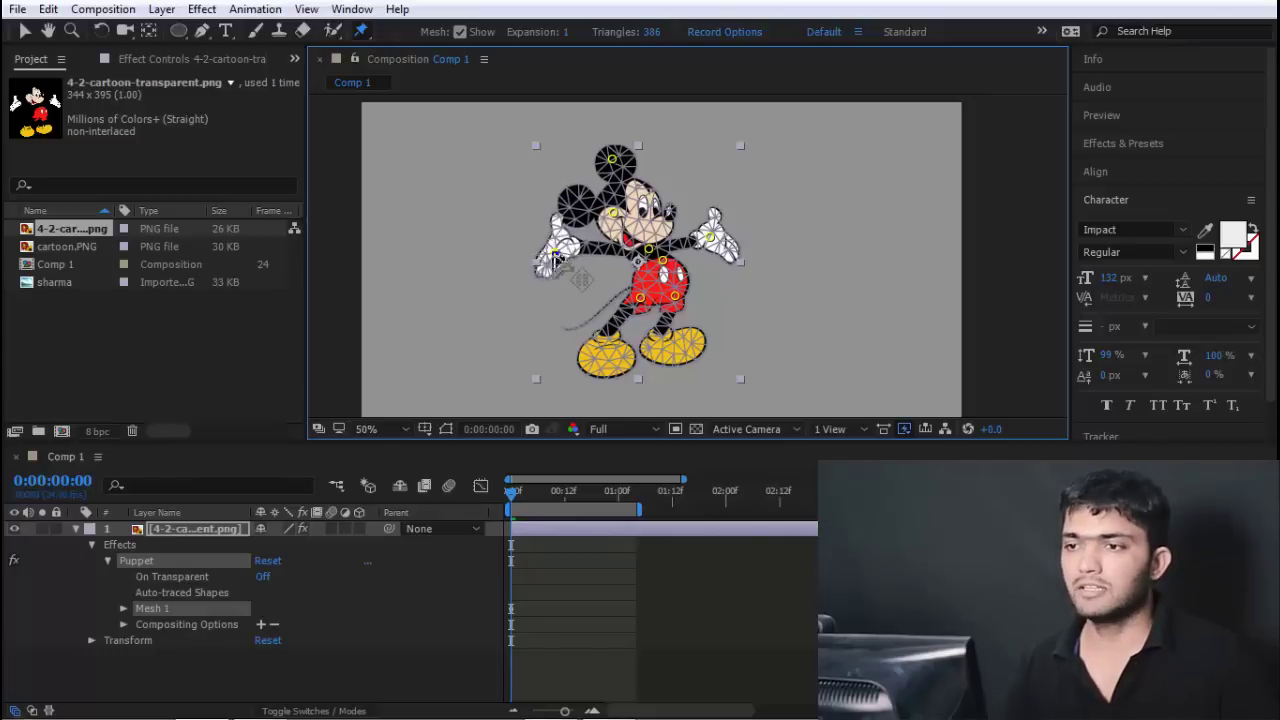
drag(557, 252, 512, 201)
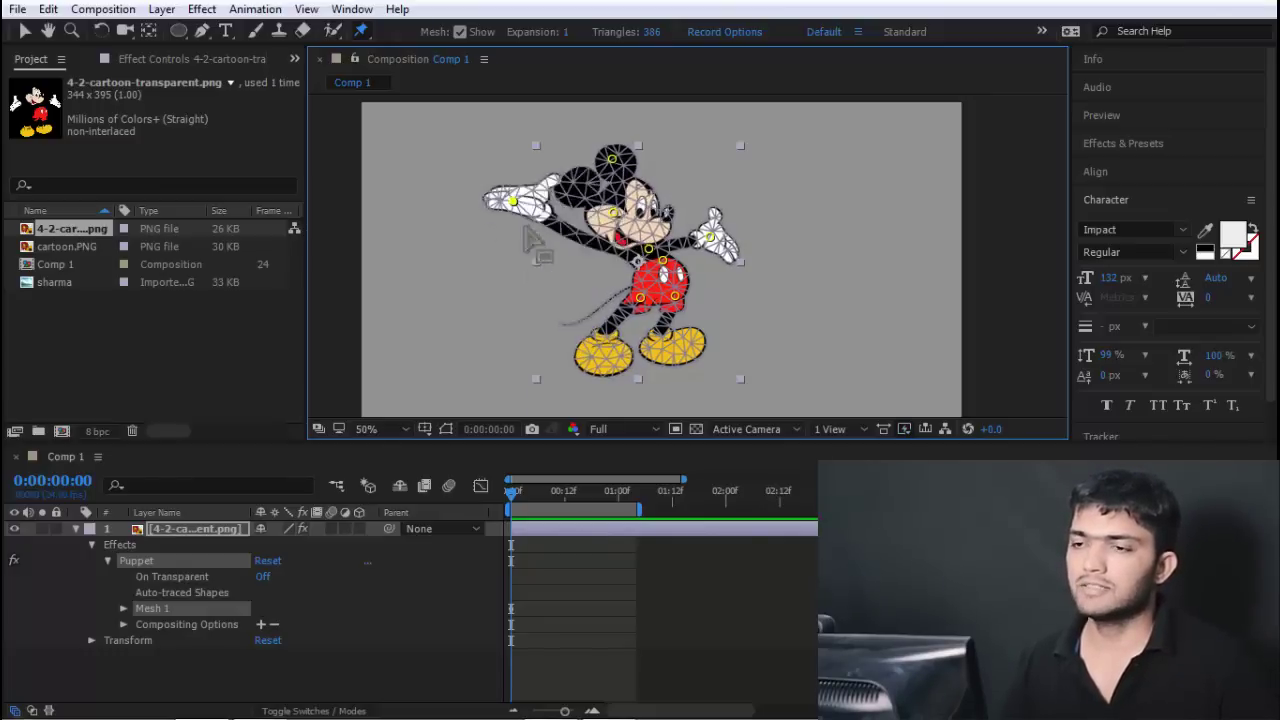
Undo the last hand move, select the upper-body pins, and hide the mesh overlay
key(ctrl+z)
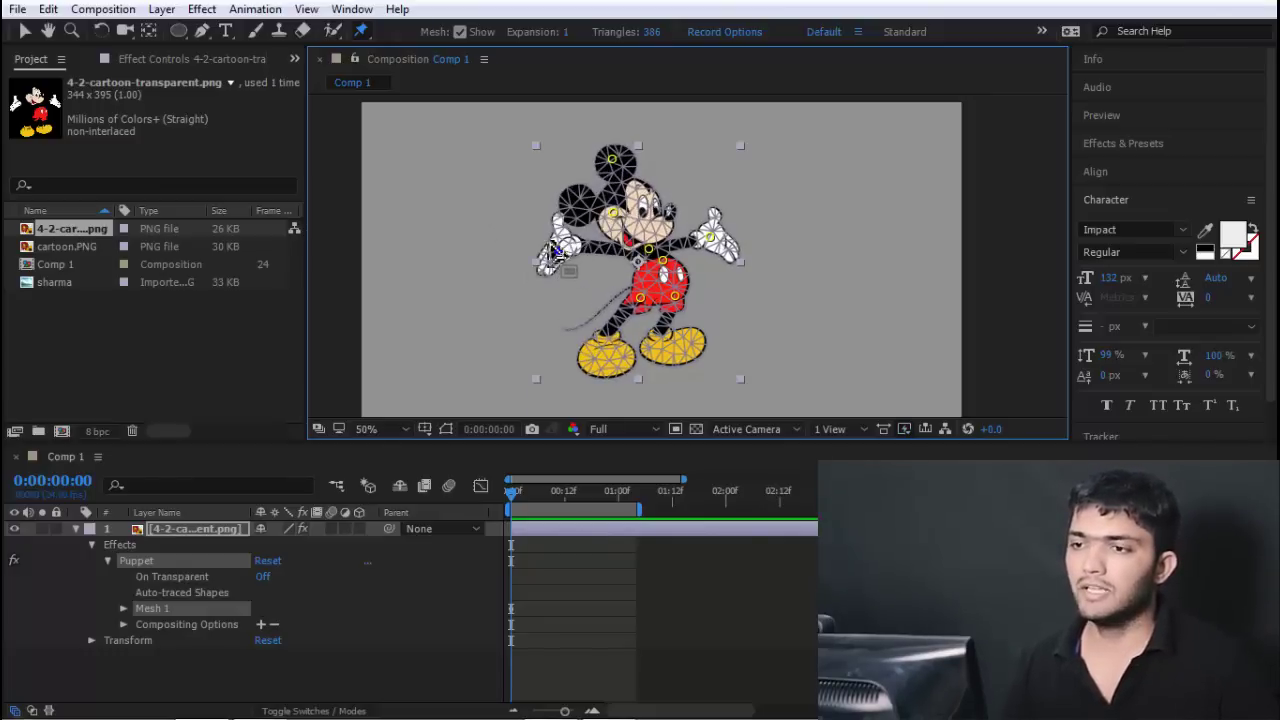
drag(543, 229, 665, 327)
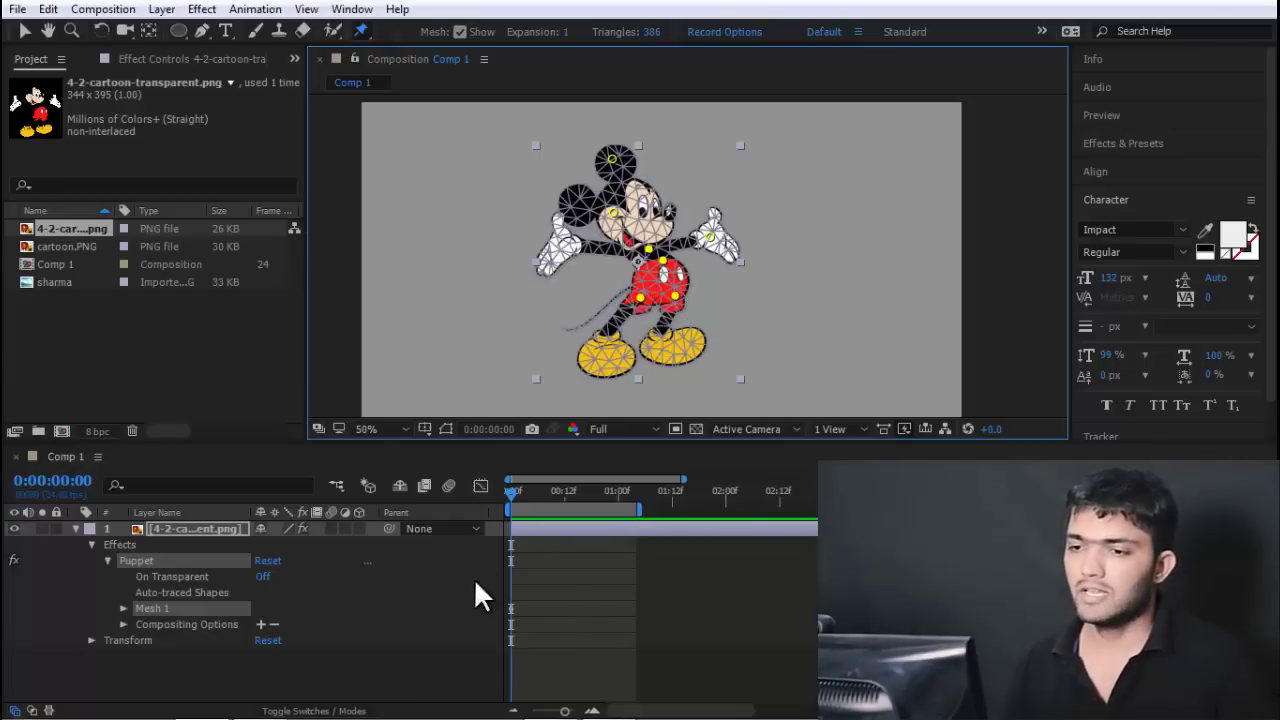
click(459, 31)
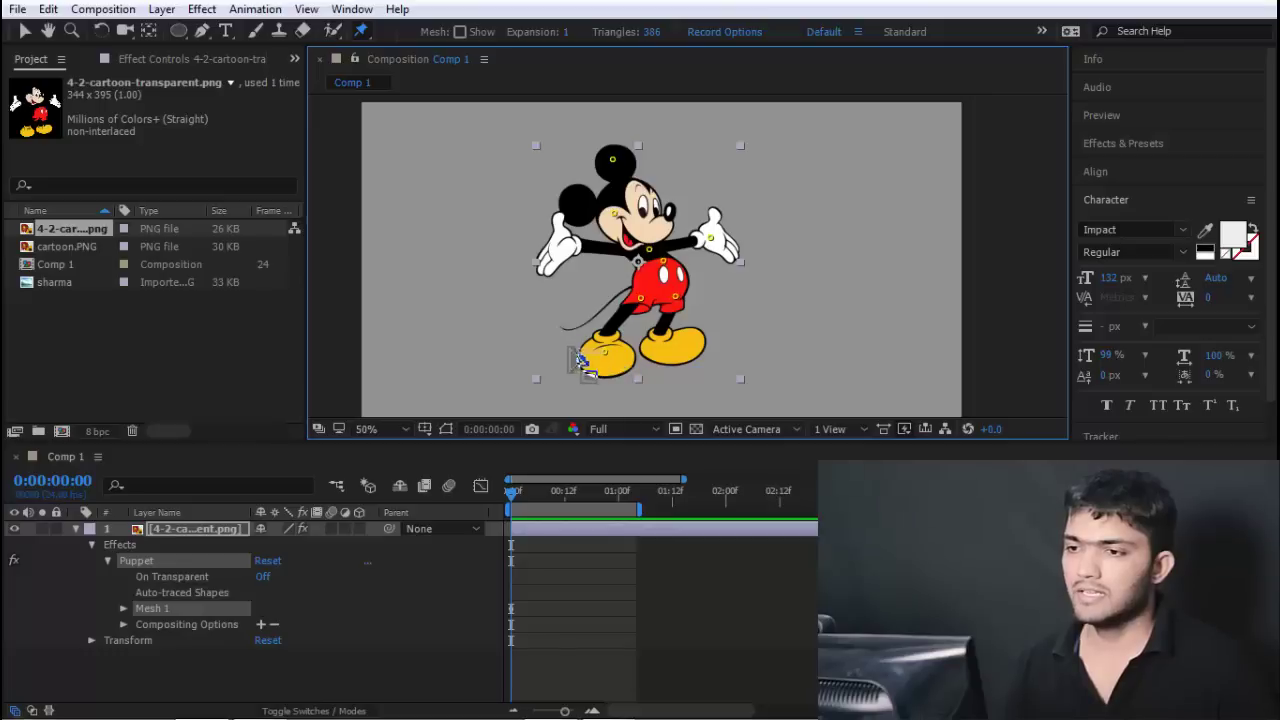
Add a pin to the left foot and Ctrl-drag it to record a kicking motion
click(604, 351)
click(616, 350)
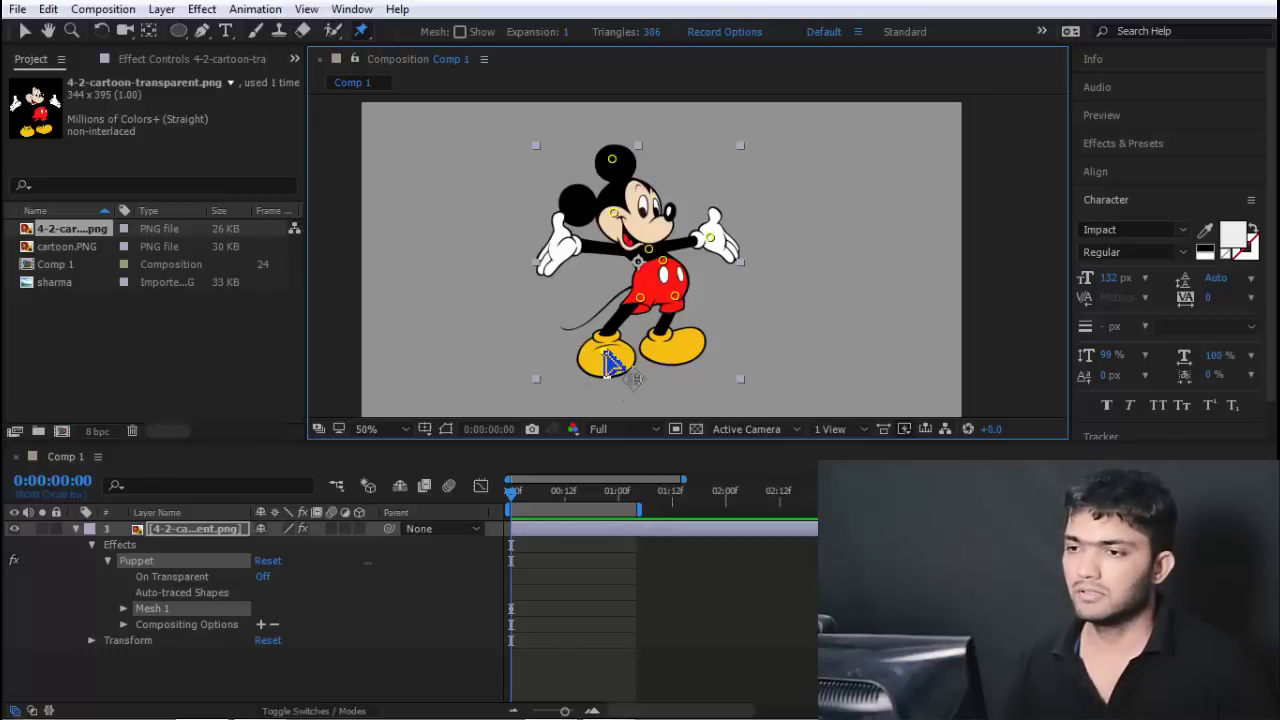
mouse_move(604, 354)
mouse_down()
mouse_move(781, 362)
mouse_move(728, 400)
mouse_up()
key(space)
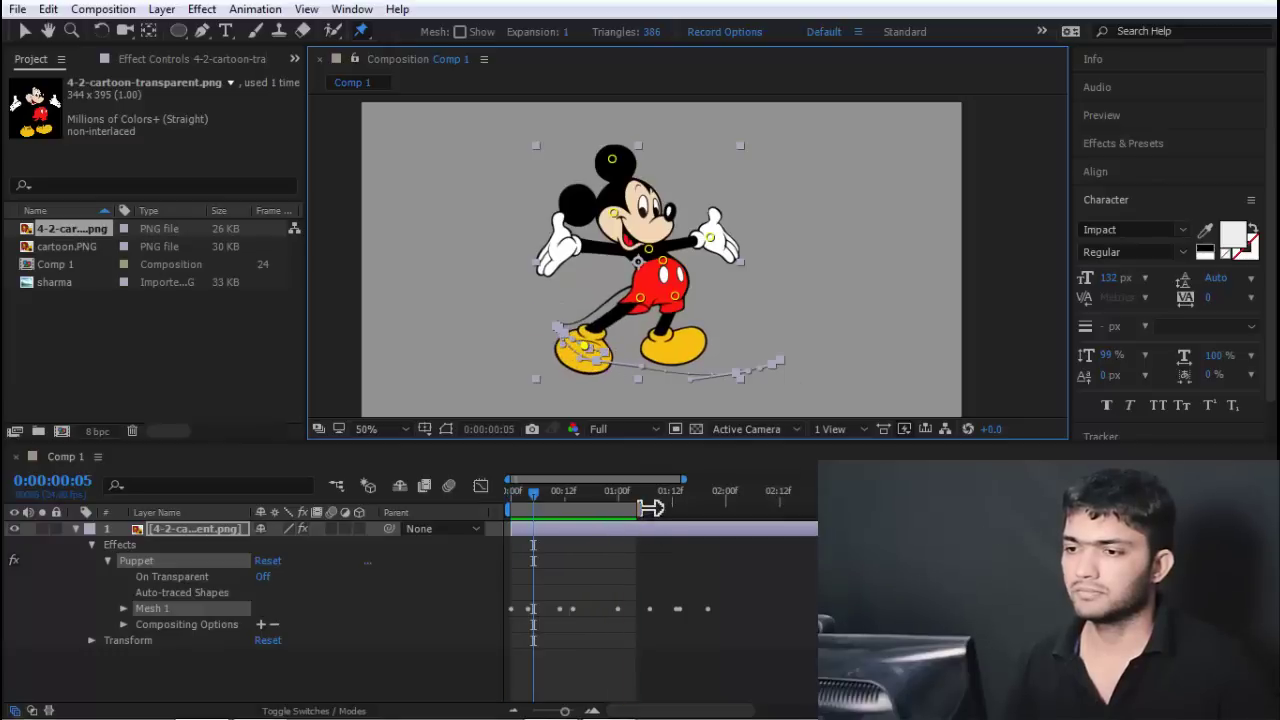
Extend the work area to about two seconds, preview, and scrub through the kick poses
drag(651, 508, 745, 505)
key(space)
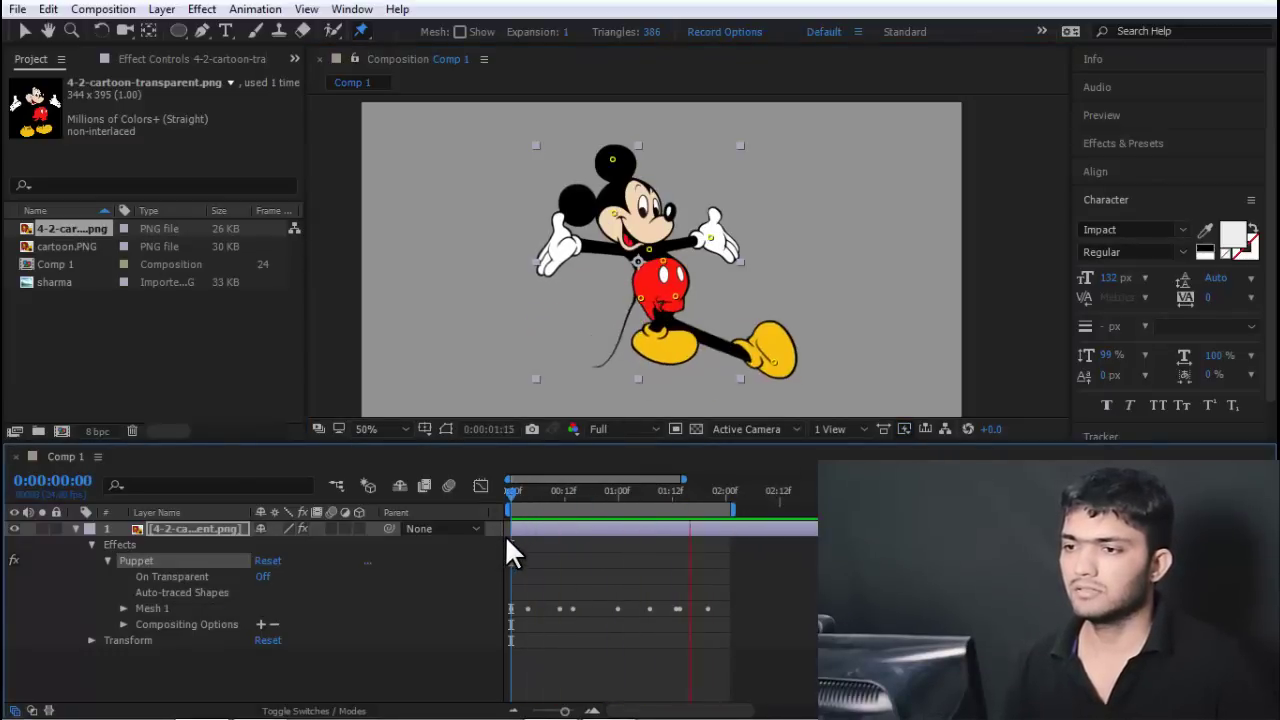
key(space)
mouse_move(604, 493)
mouse_down()
mouse_move(521, 496)
mouse_move(676, 502)
mouse_up()
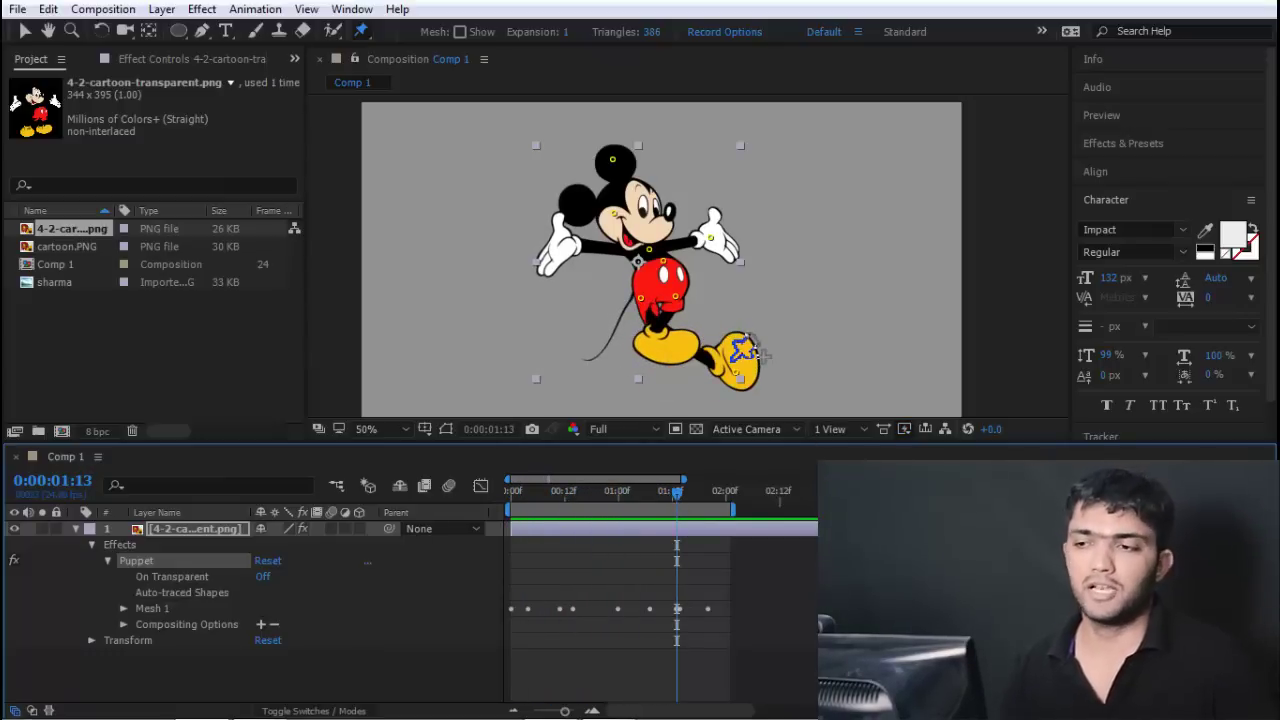
mouse_move(545, 497)
mouse_down()
mouse_move(653, 488)
mouse_move(680, 492)
mouse_move(672, 505)
mouse_move(688, 491)
mouse_move(561, 500)
mouse_move(688, 480)
mouse_move(610, 493)
mouse_move(640, 490)
mouse_up()
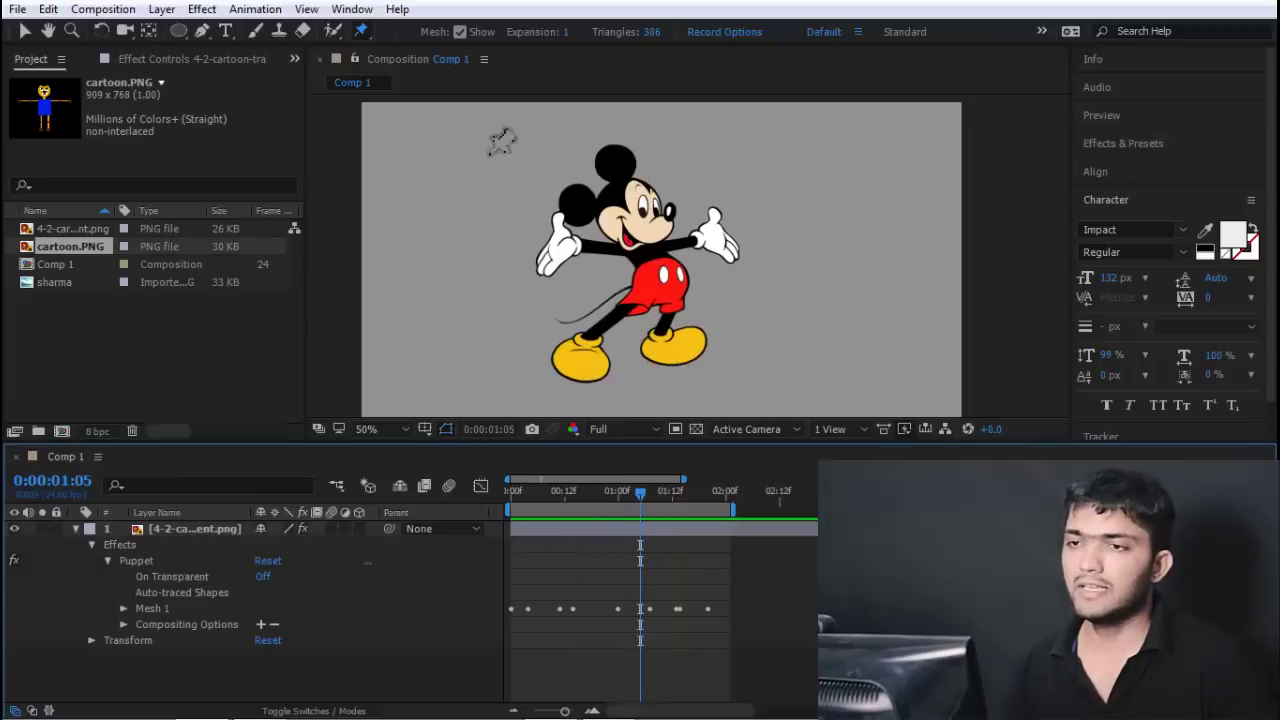
drag(358, 30, 440, 55)
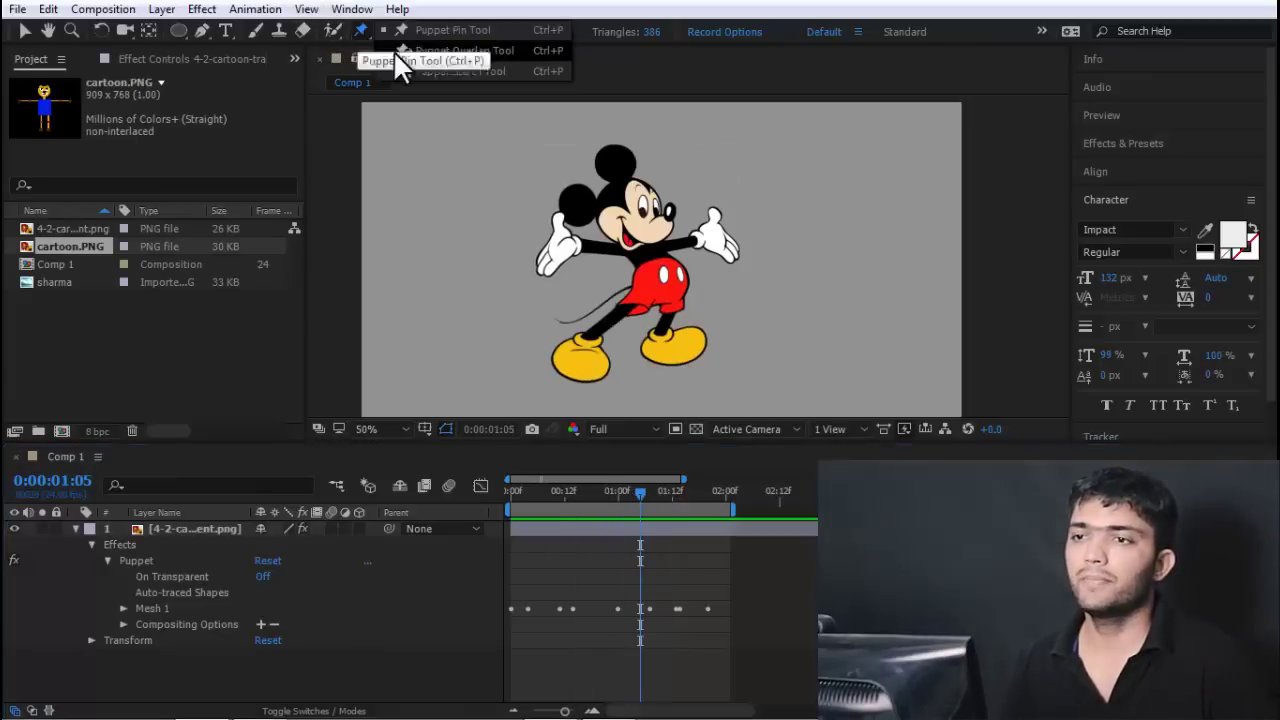
Switch to the Puppet Overlap Tool, show the mesh, and zoom in on the figure
click(456, 49)
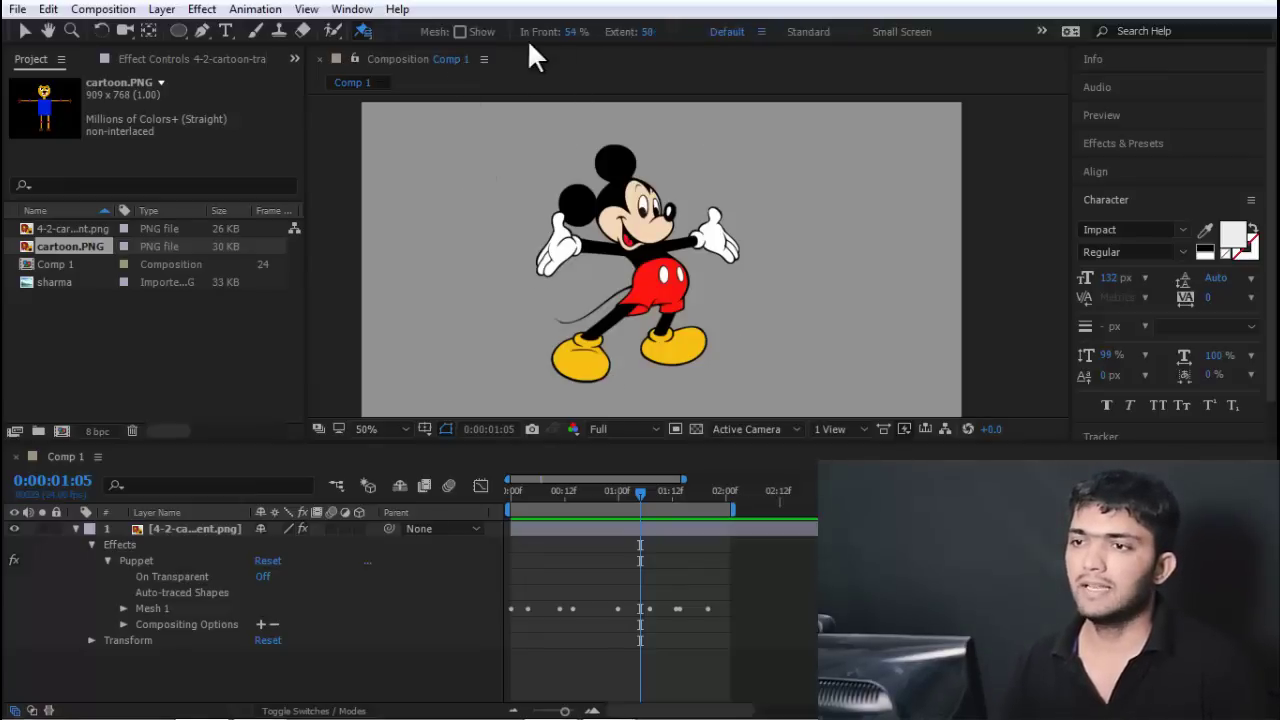
click(460, 31)
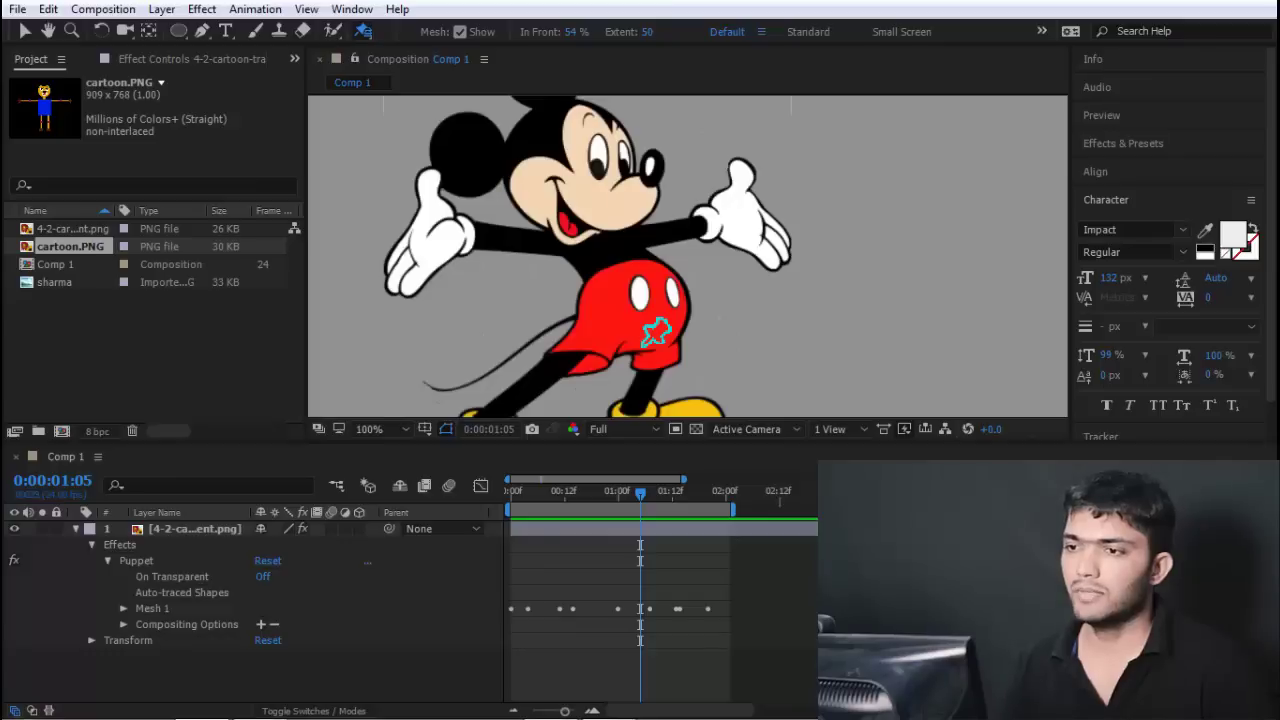
click(132, 562)
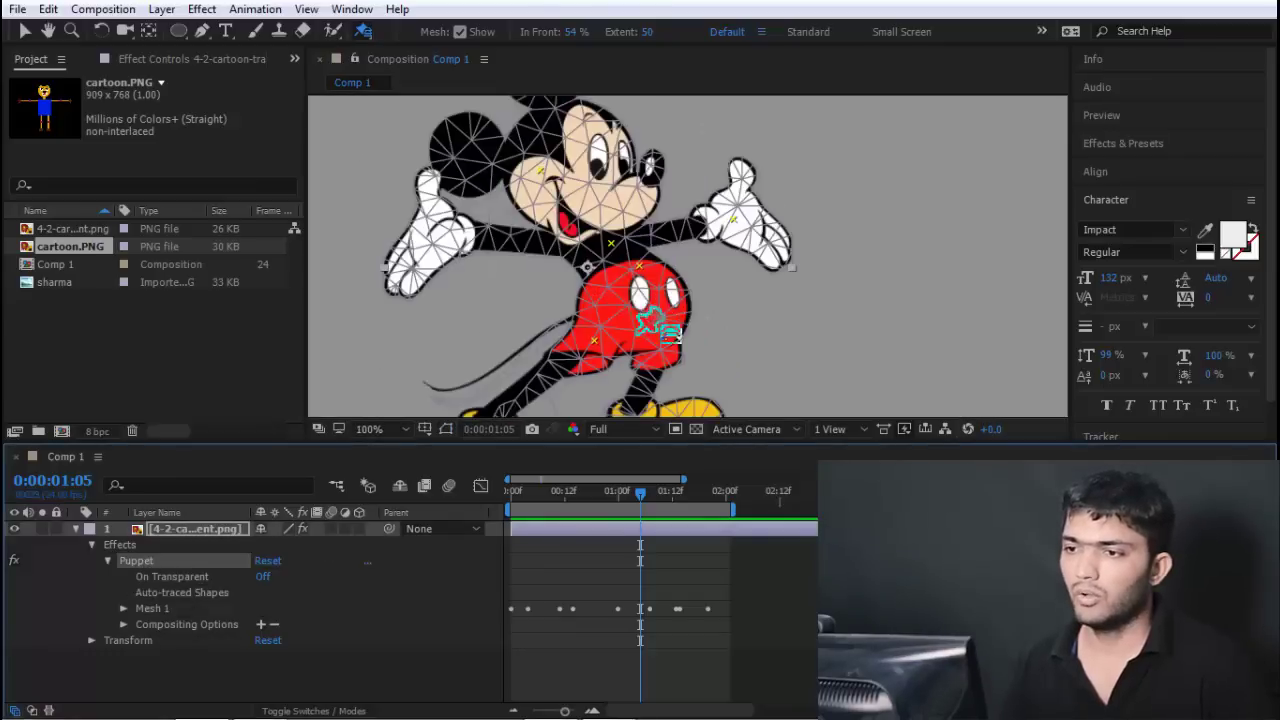
scroll(646, 352, up, 2)
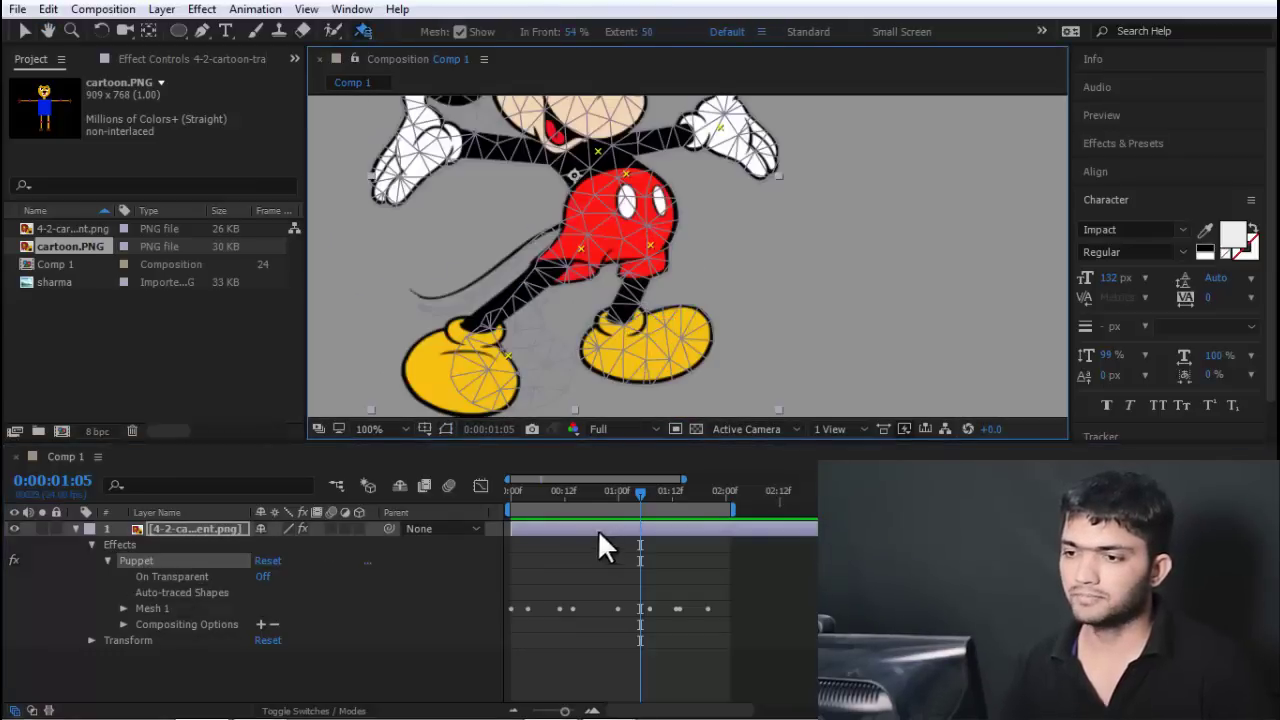
click(587, 494)
At frame 0, place an overlap pin on the left foot, then review the kick near 0:18
drag(552, 500, 472, 510)
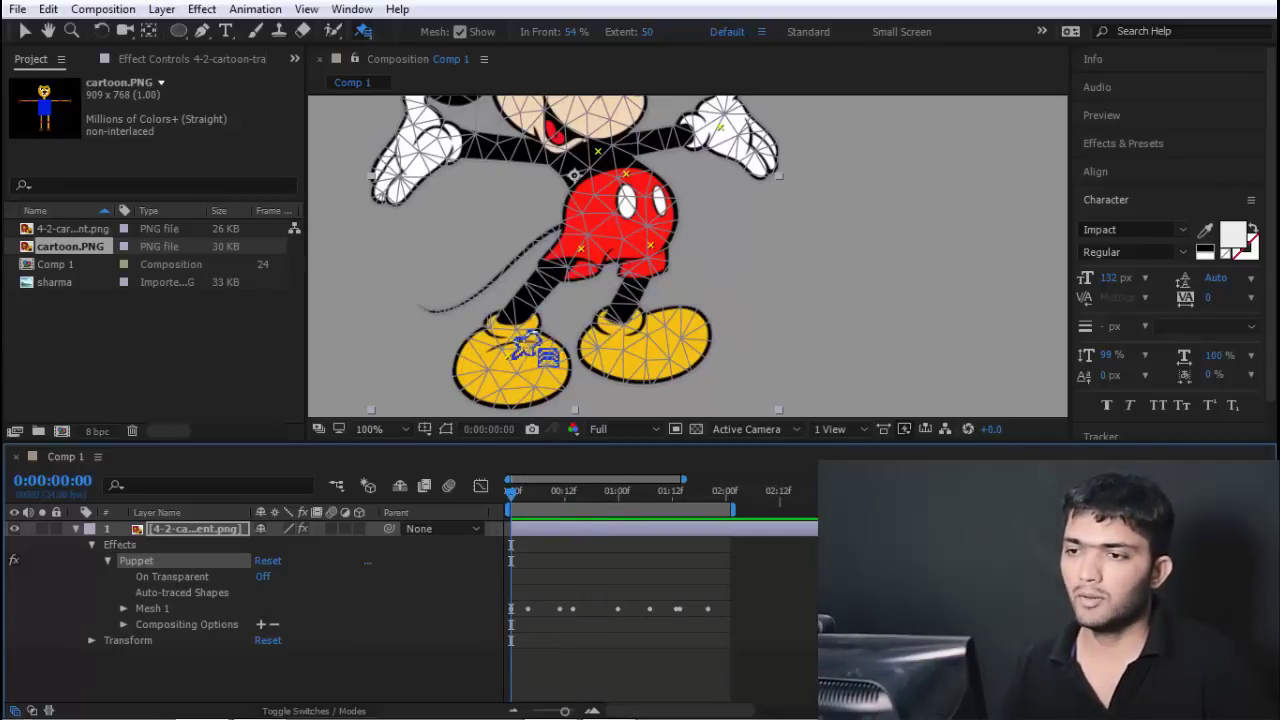
click(518, 348)
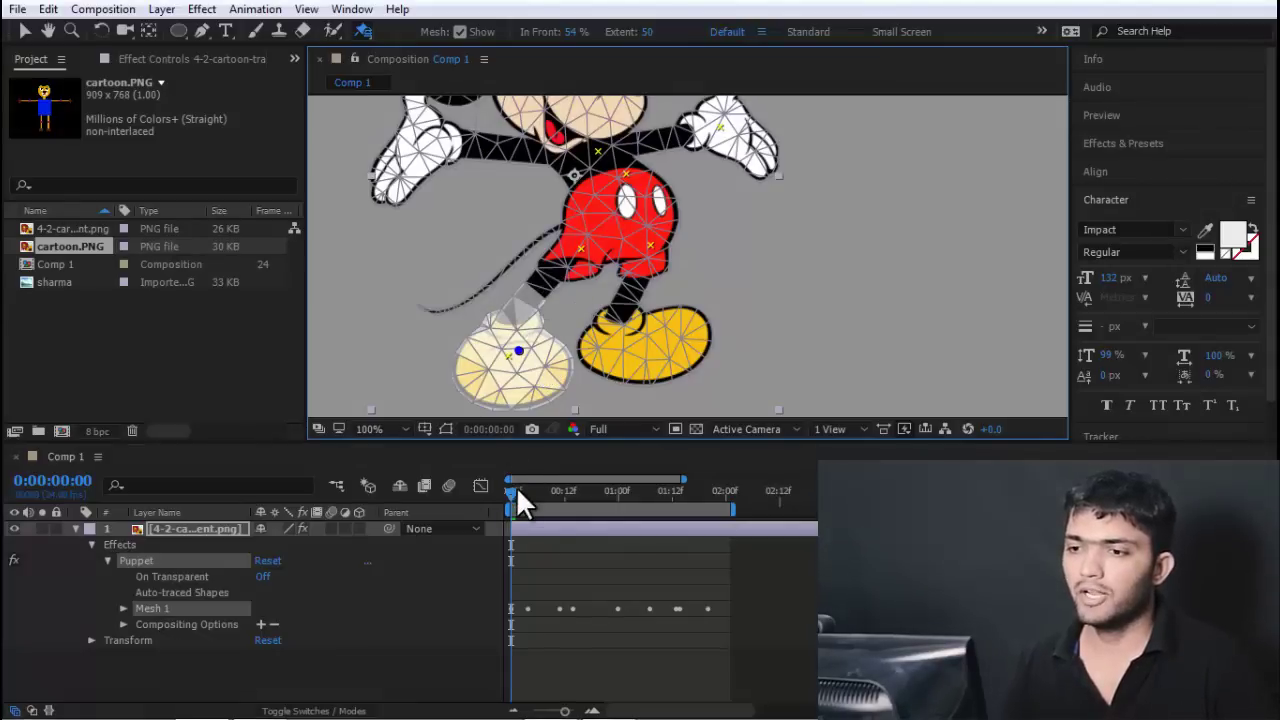
drag(515, 493, 667, 496)
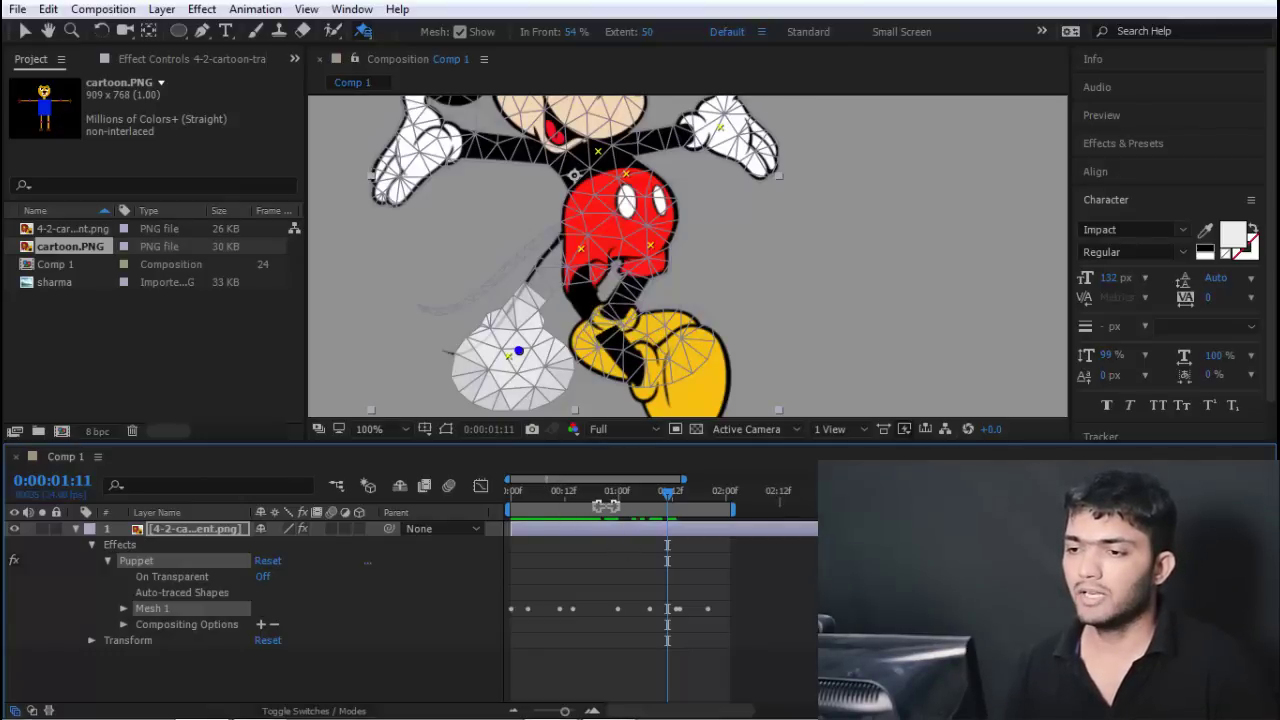
drag(605, 504, 593, 504)
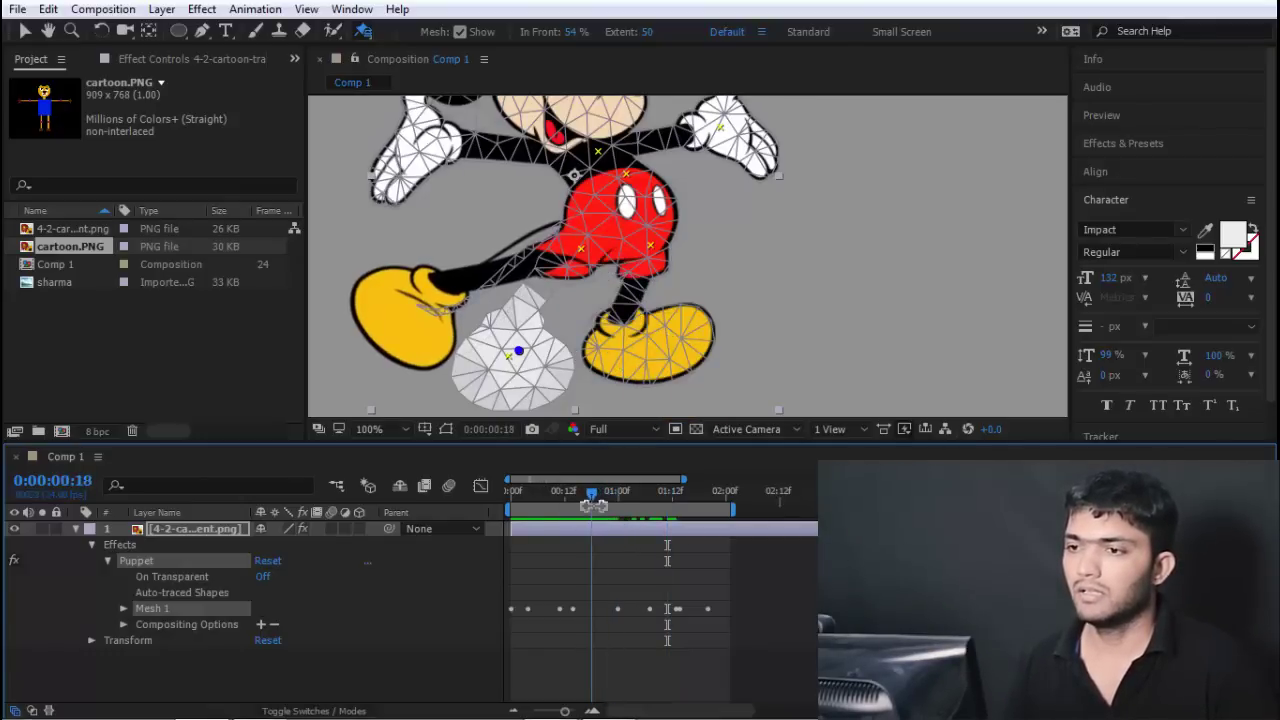
Set the foot overlap pin's Extent to 93 and In Front to 75%, then preview the kick
click(522, 356)
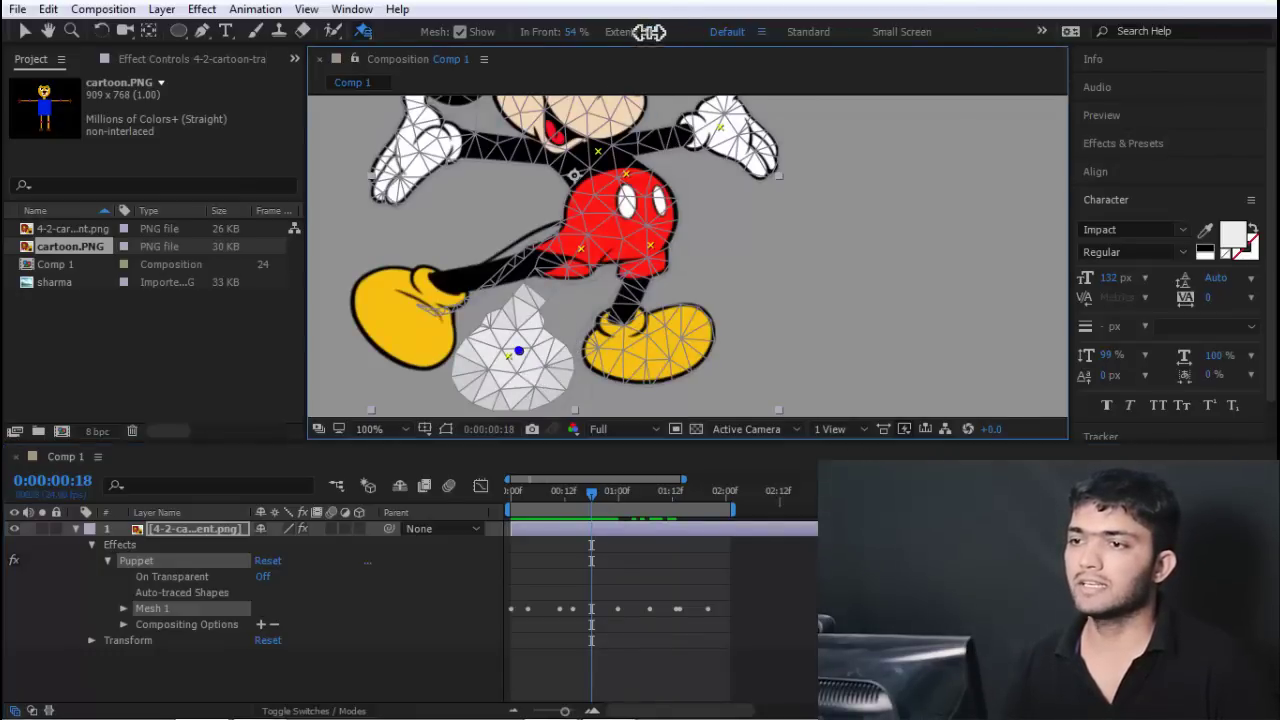
drag(648, 32, 676, 32)
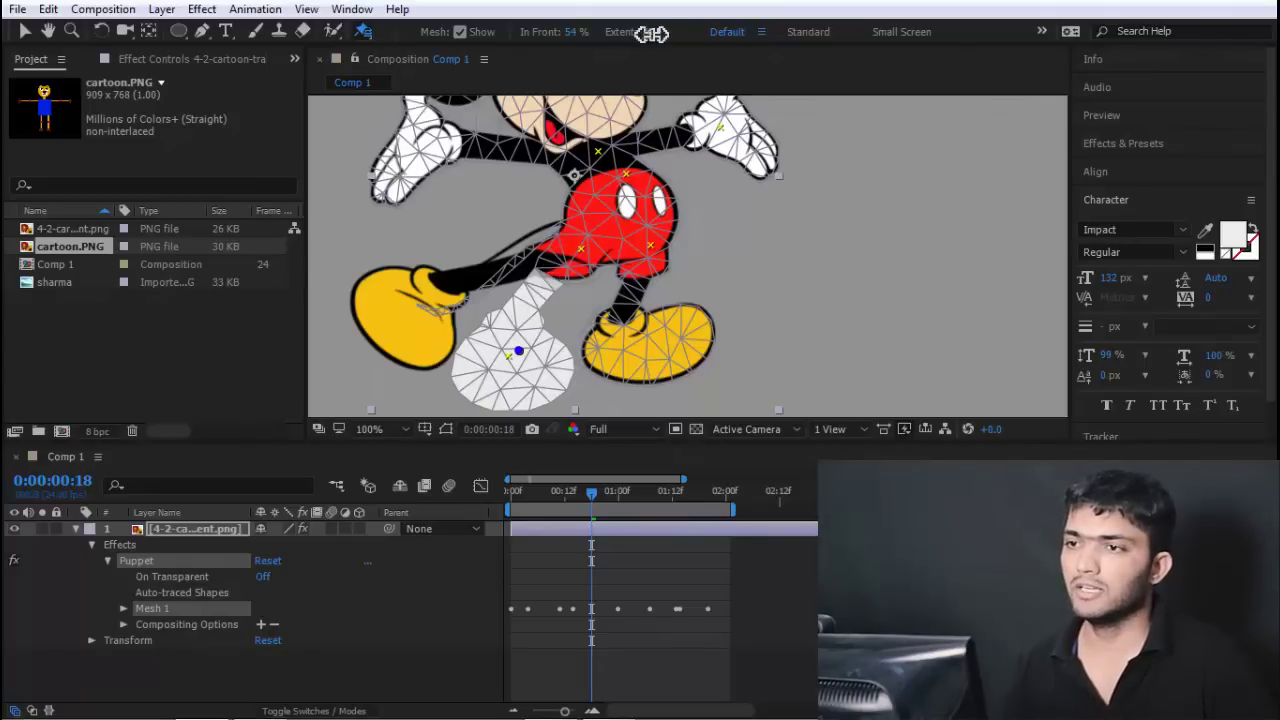
drag(663, 31, 658, 40)
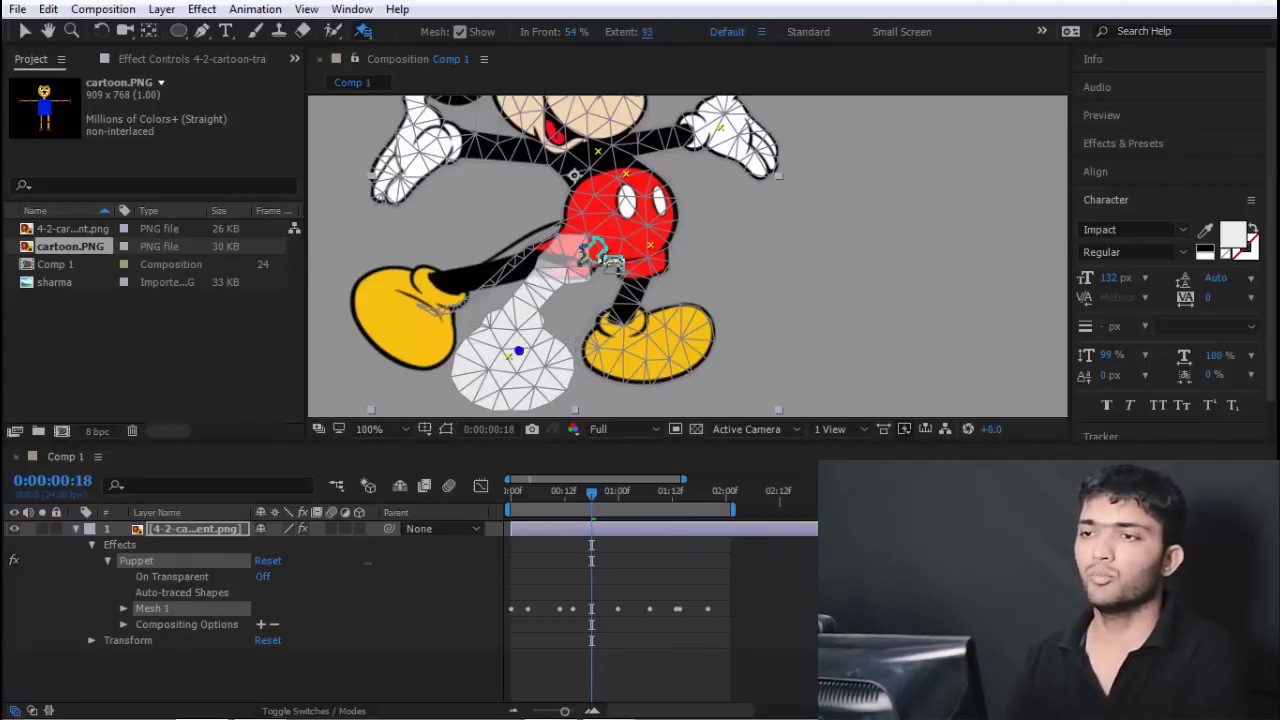
mouse_move(575, 31)
mouse_down()
mouse_move(583, 48)
mouse_move(634, 40)
mouse_up()
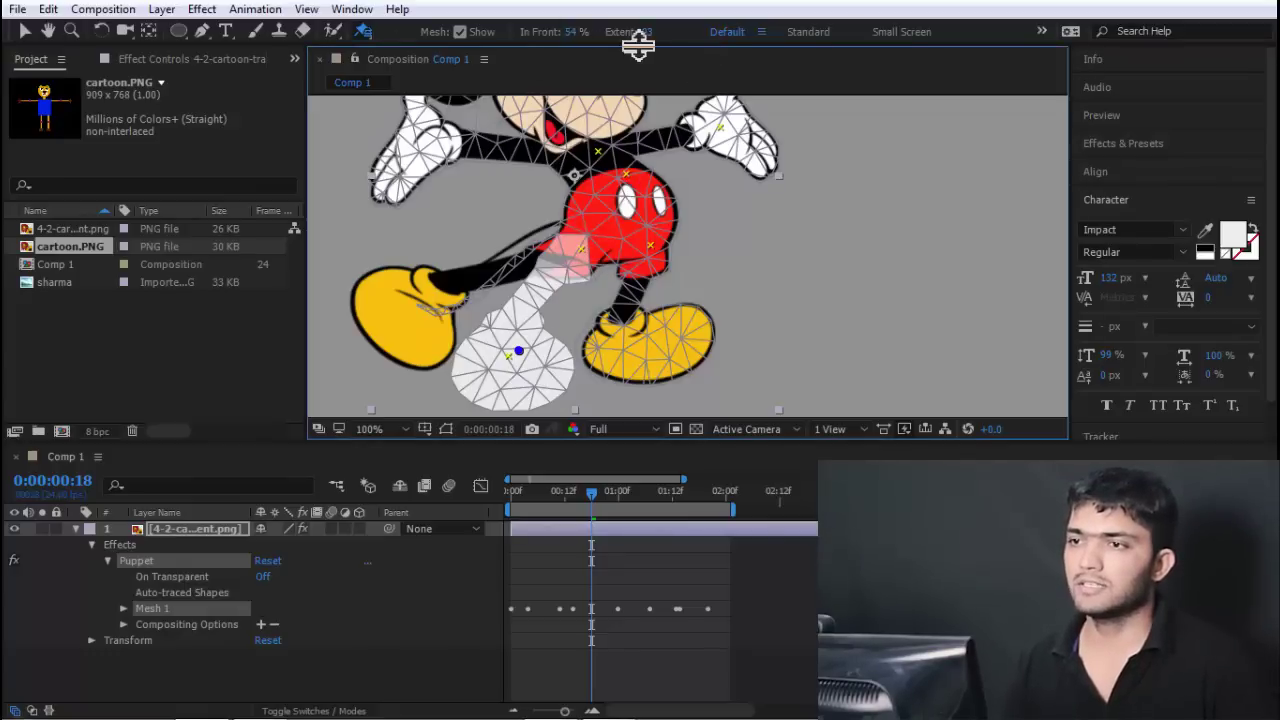
mouse_move(578, 500)
mouse_down()
mouse_move(507, 510)
mouse_move(701, 500)
mouse_move(636, 500)
mouse_up()
key(space)
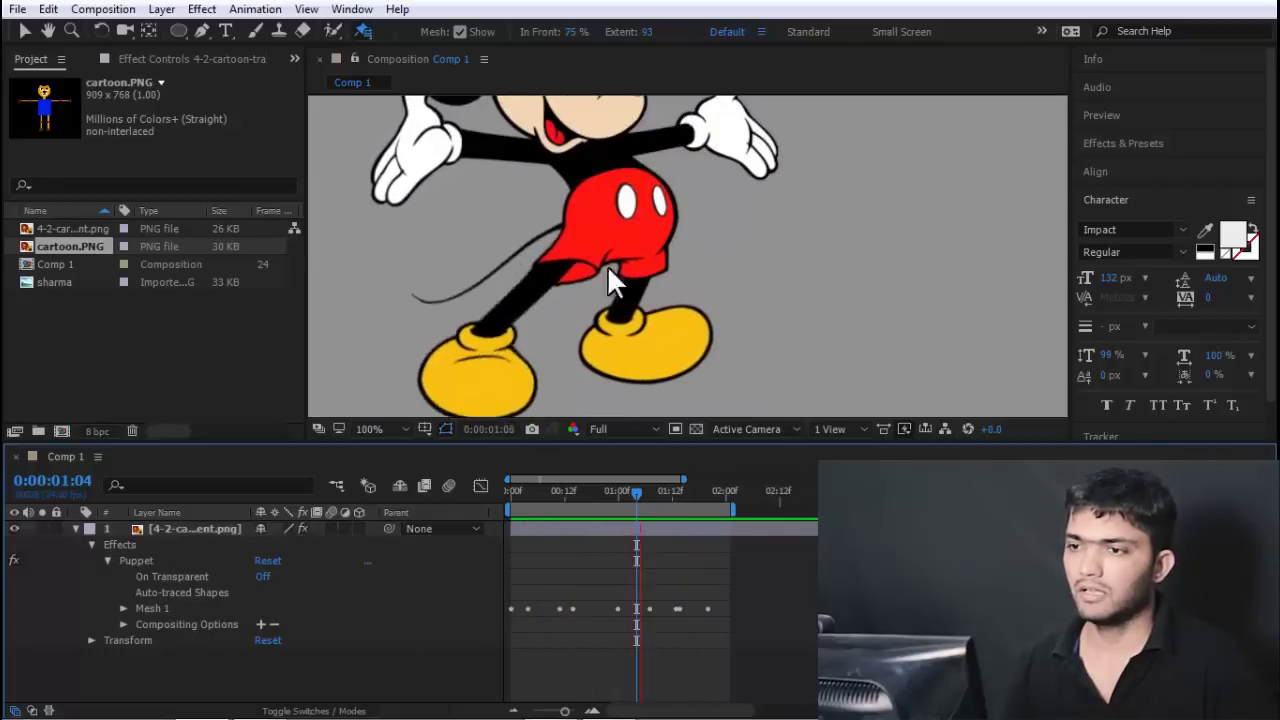
Zoom out to 50%, go to frame 12, and select the Puppet Starch Tool
key(space)
scroll(698, 288, down, 1)
scroll(676, 320, down, 1)
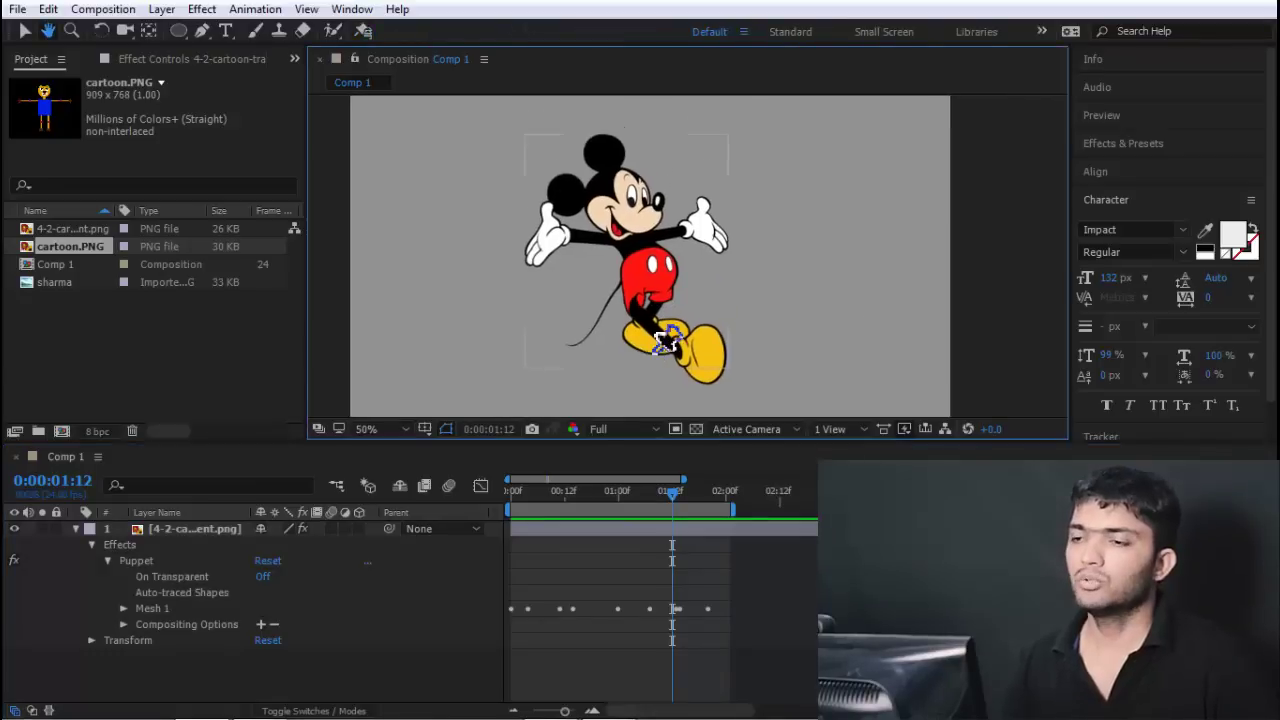
click(559, 492)
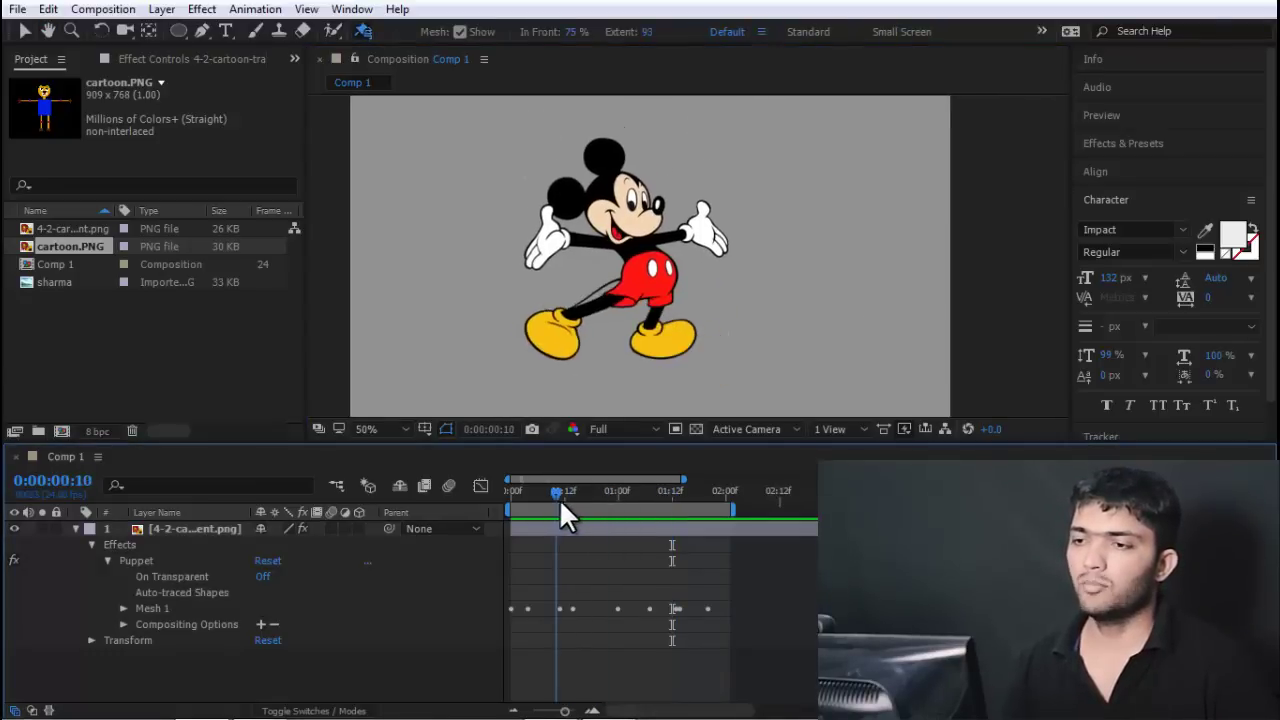
click(364, 29)
drag(366, 27, 449, 49)
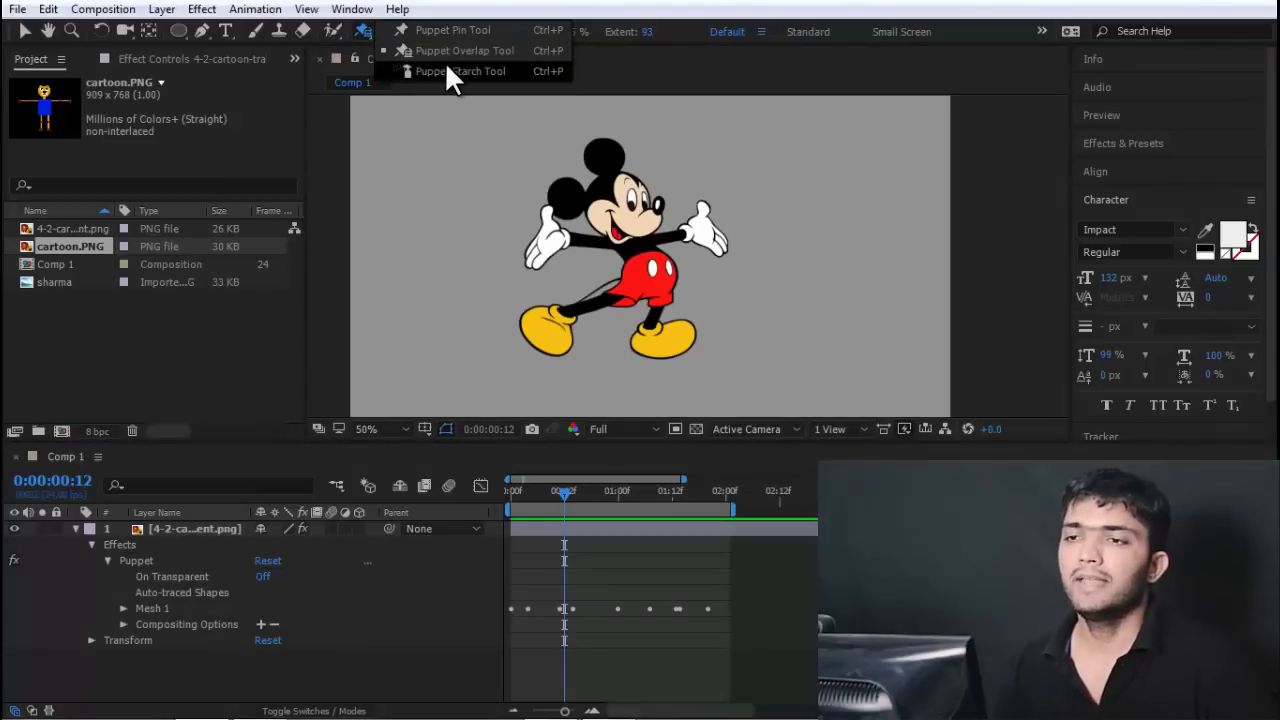
click(481, 71)
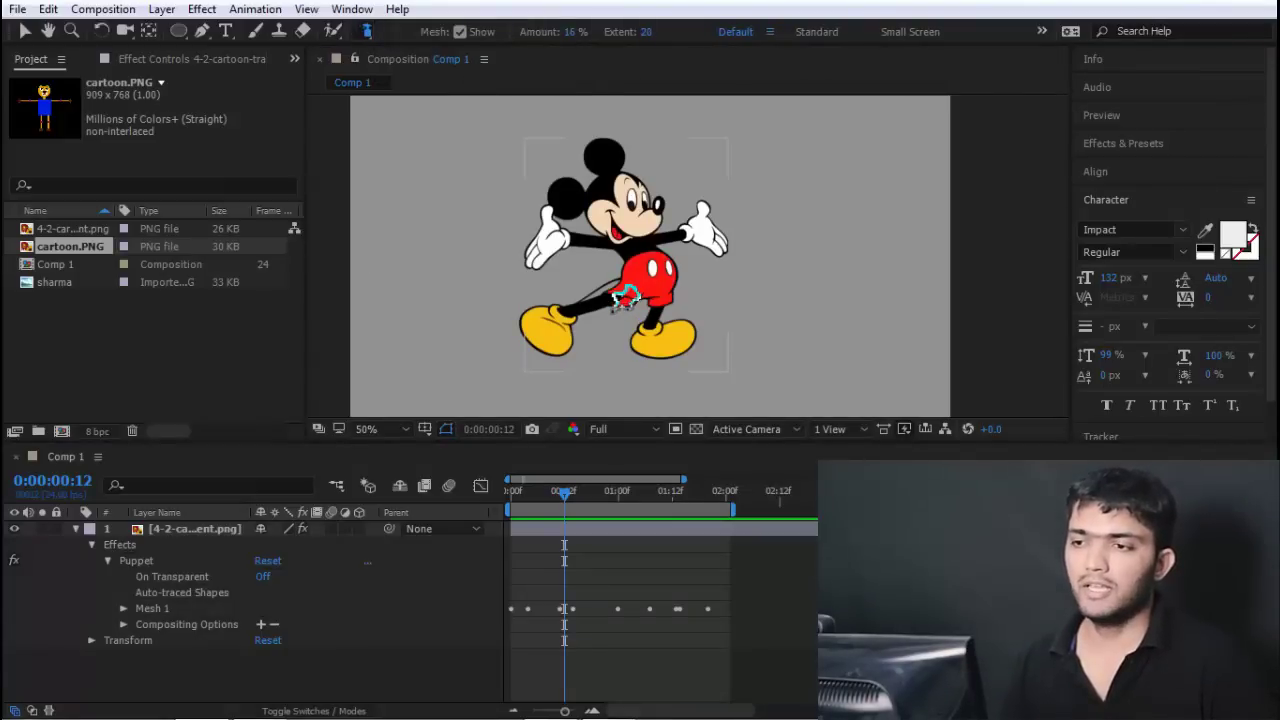
Replace the cartoon layer with a fresh copy of cartoon.PNG in the composition
click(533, 526)
key(Delete)
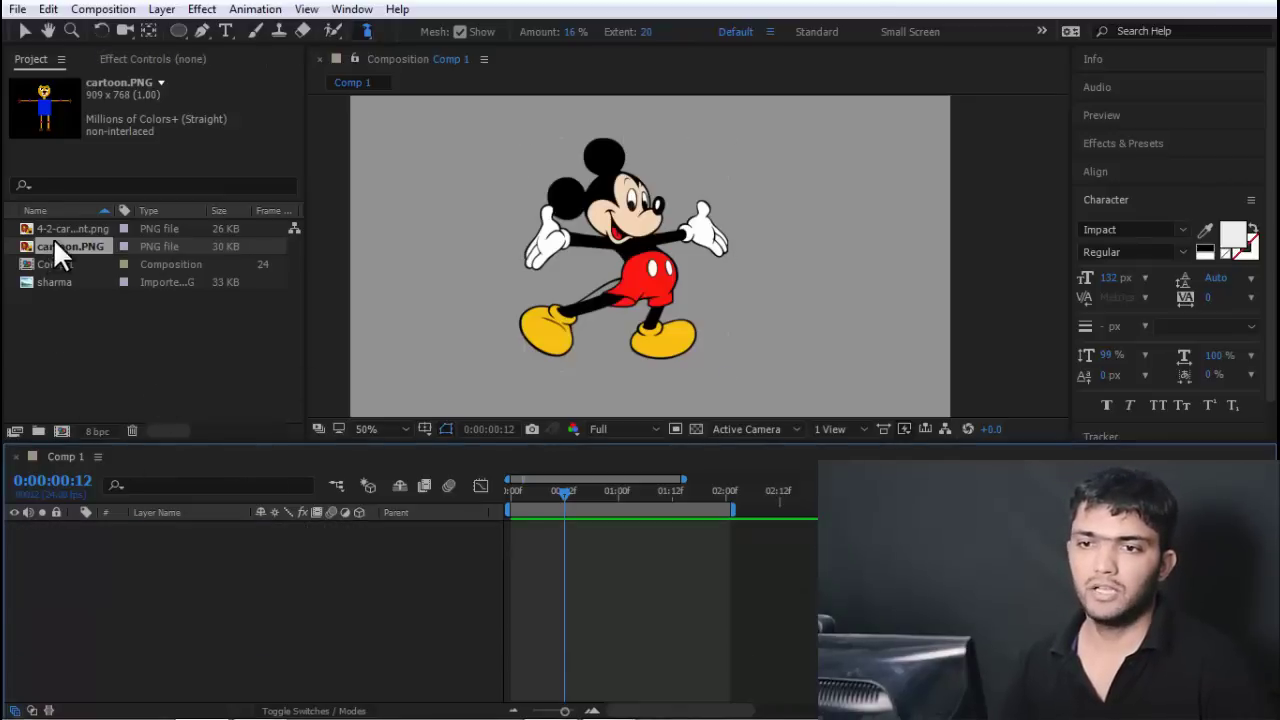
mouse_move(55, 242)
mouse_down()
mouse_move(615, 282)
mouse_move(641, 275)
mouse_move(631, 260)
mouse_up()
key(v)
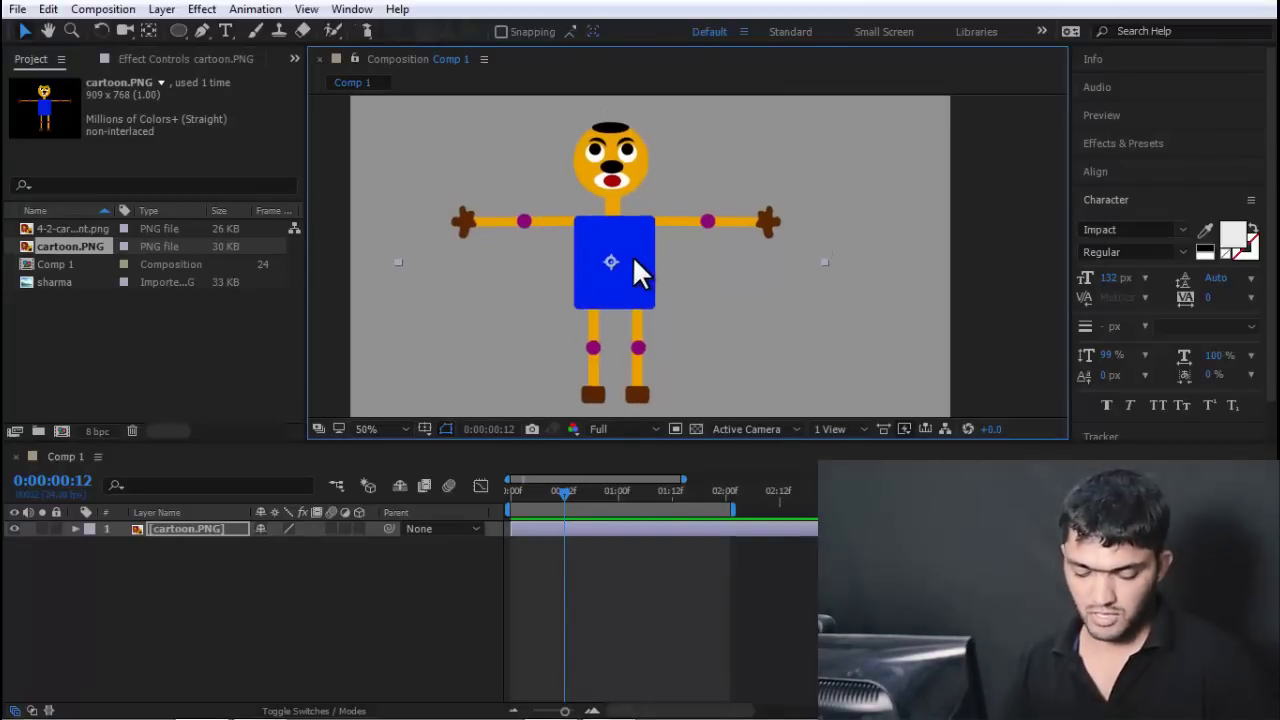
Switch to the Puppet Pin Tool, undoing a stray first pin
key(ctrl+p)
click(608, 222)
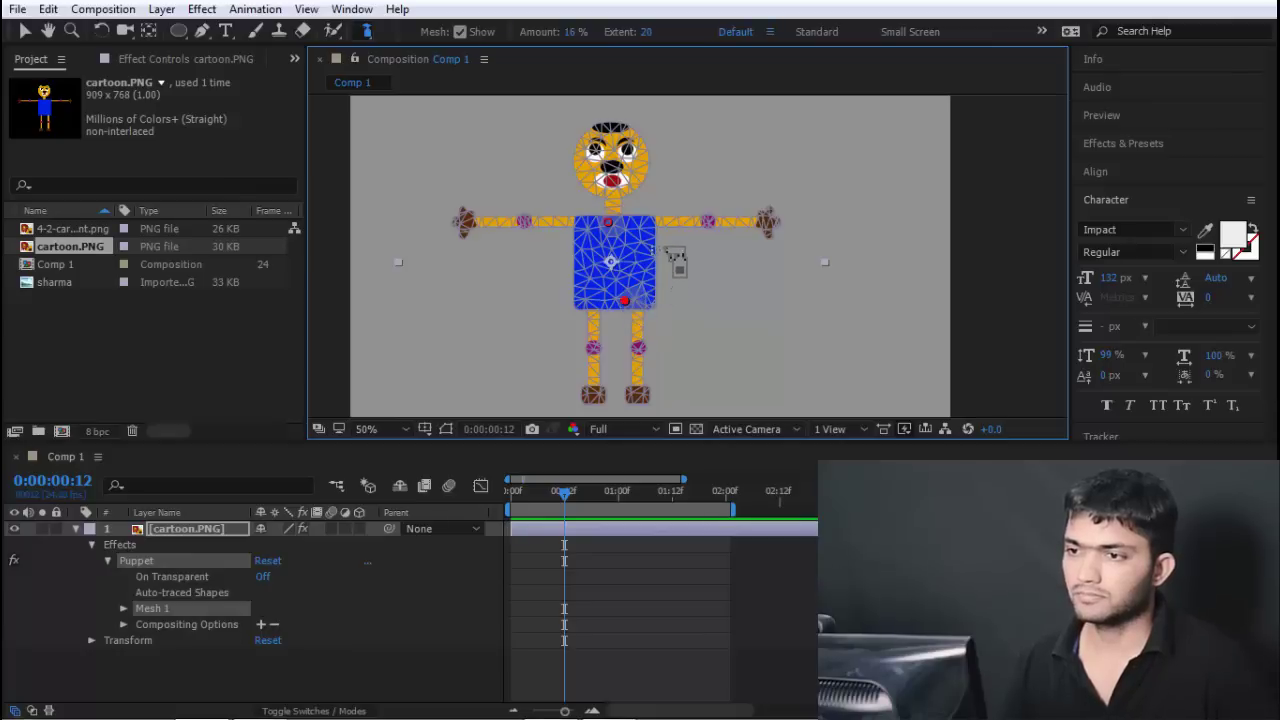
key(ctrl+z)
click(368, 33)
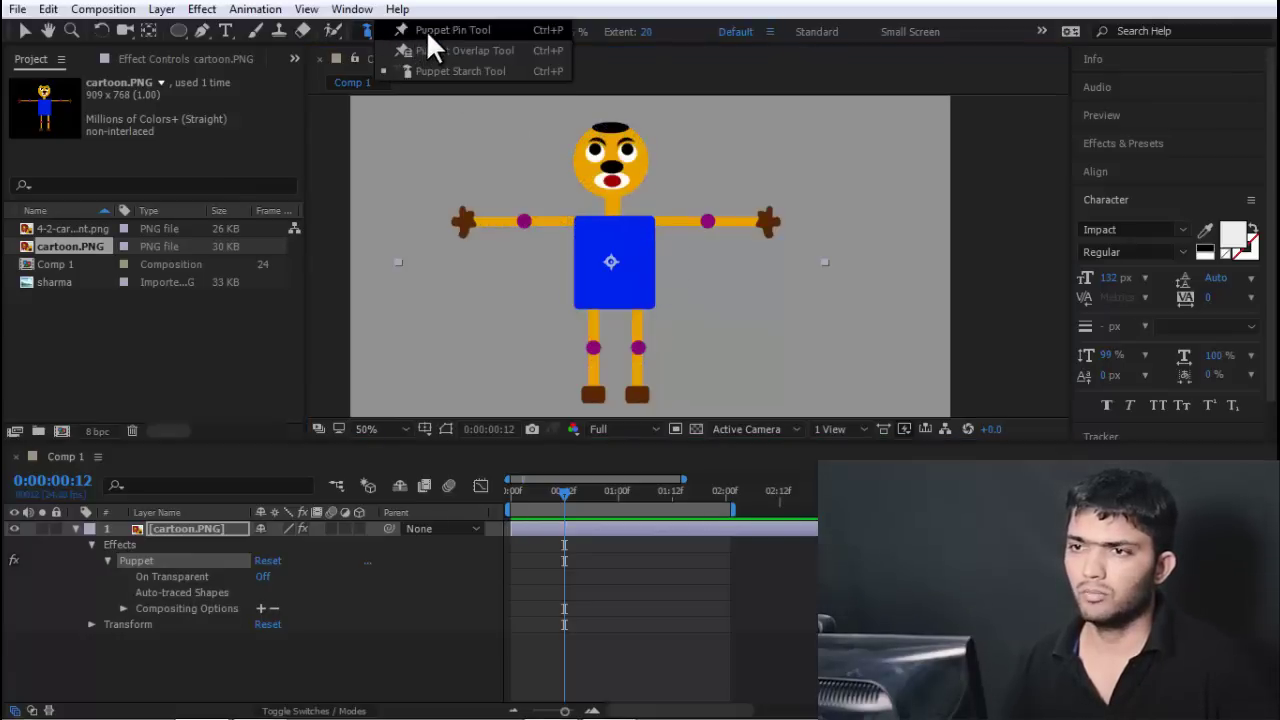
click(426, 29)
Pin the neck, torso's lower corners and edge, both shoulders, both feet, and top of the head
click(615, 224)
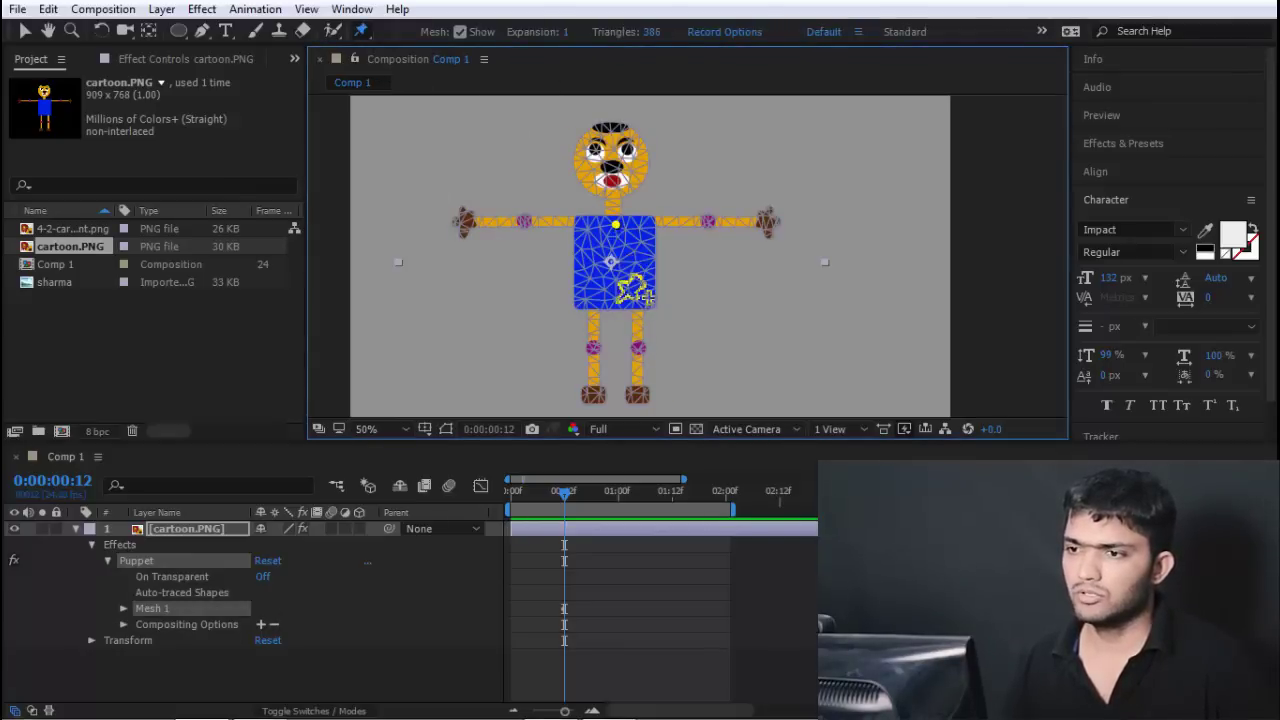
click(616, 300)
click(644, 298)
click(645, 217)
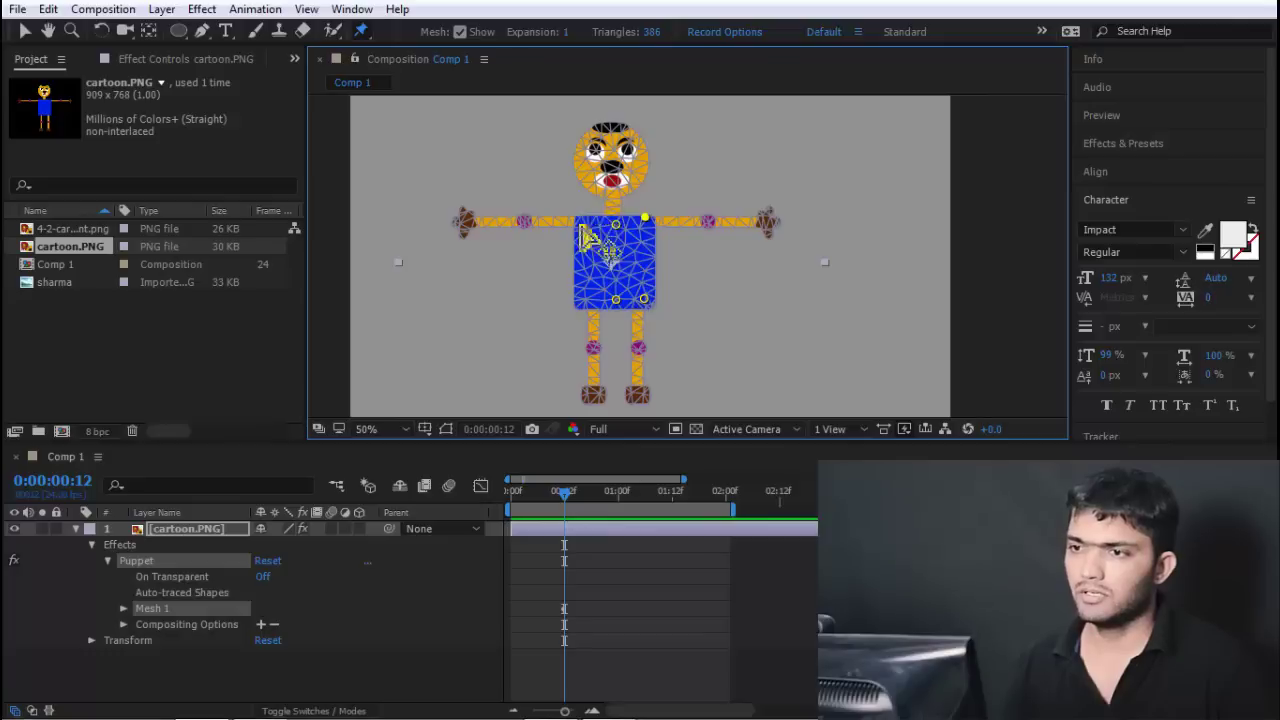
click(579, 224)
click(590, 298)
click(596, 392)
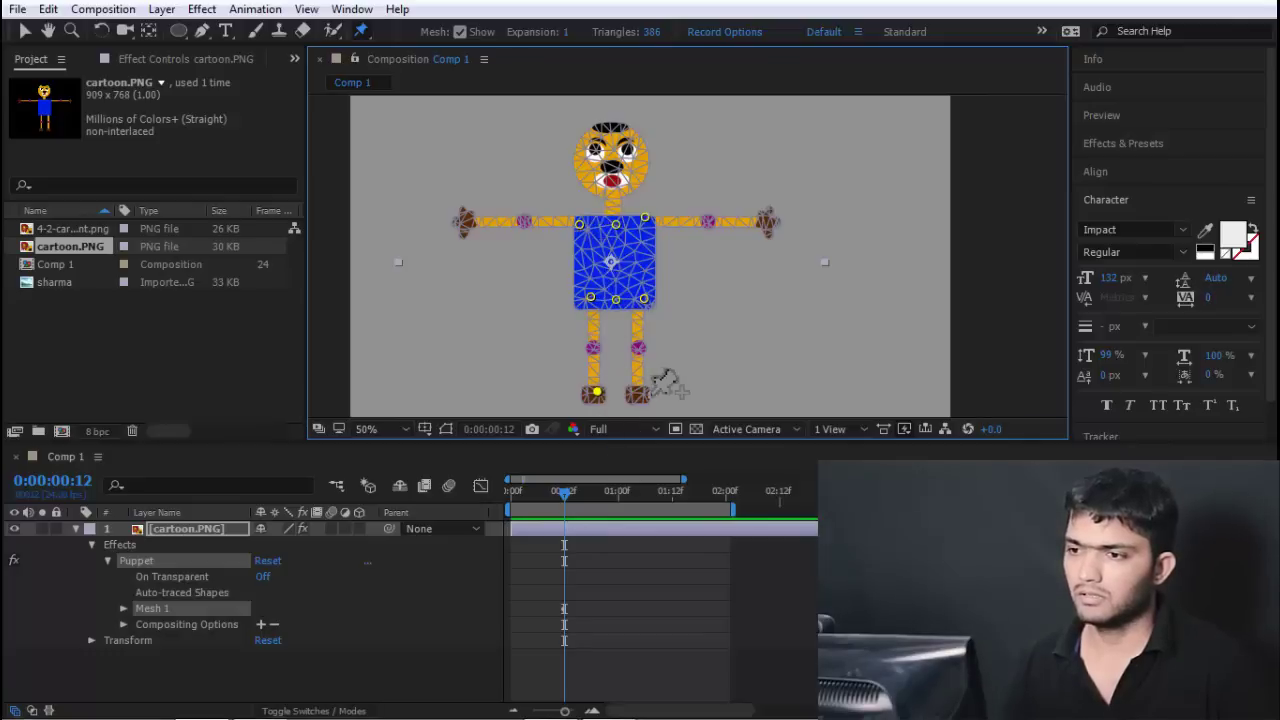
click(643, 395)
click(611, 131)
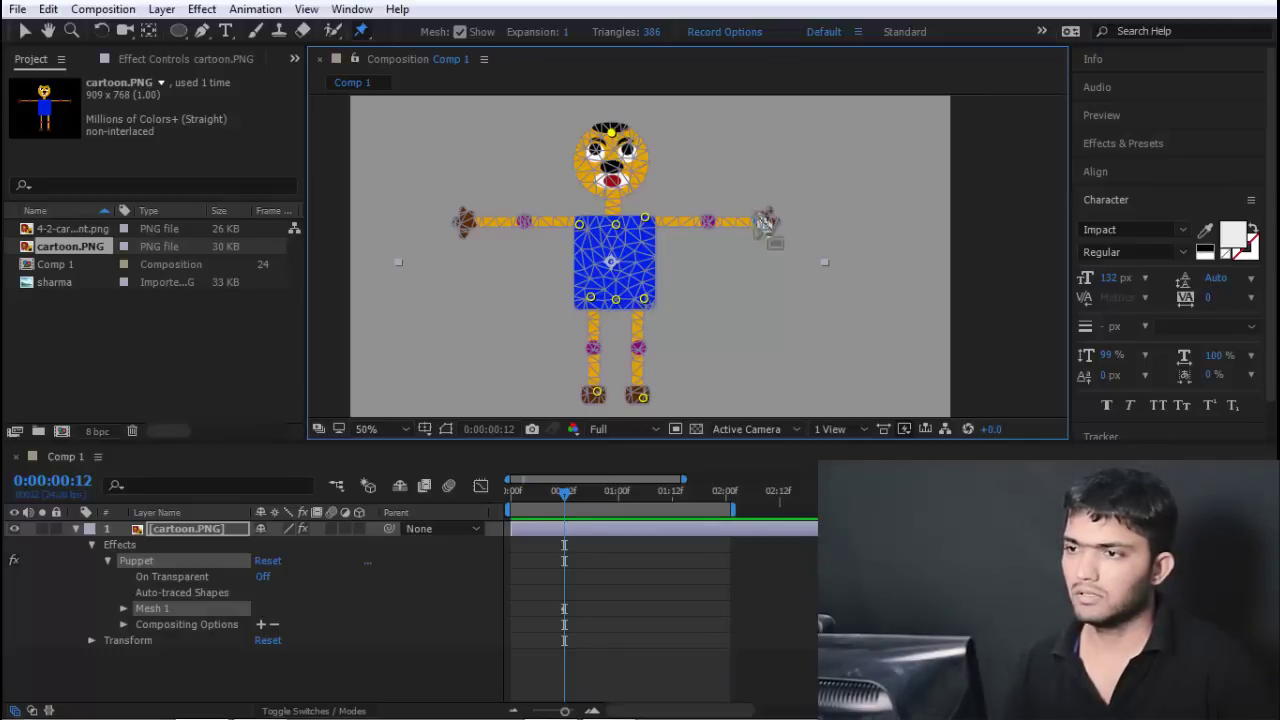
Pin the right hand and drag it to raise the arm above the shoulder
click(764, 219)
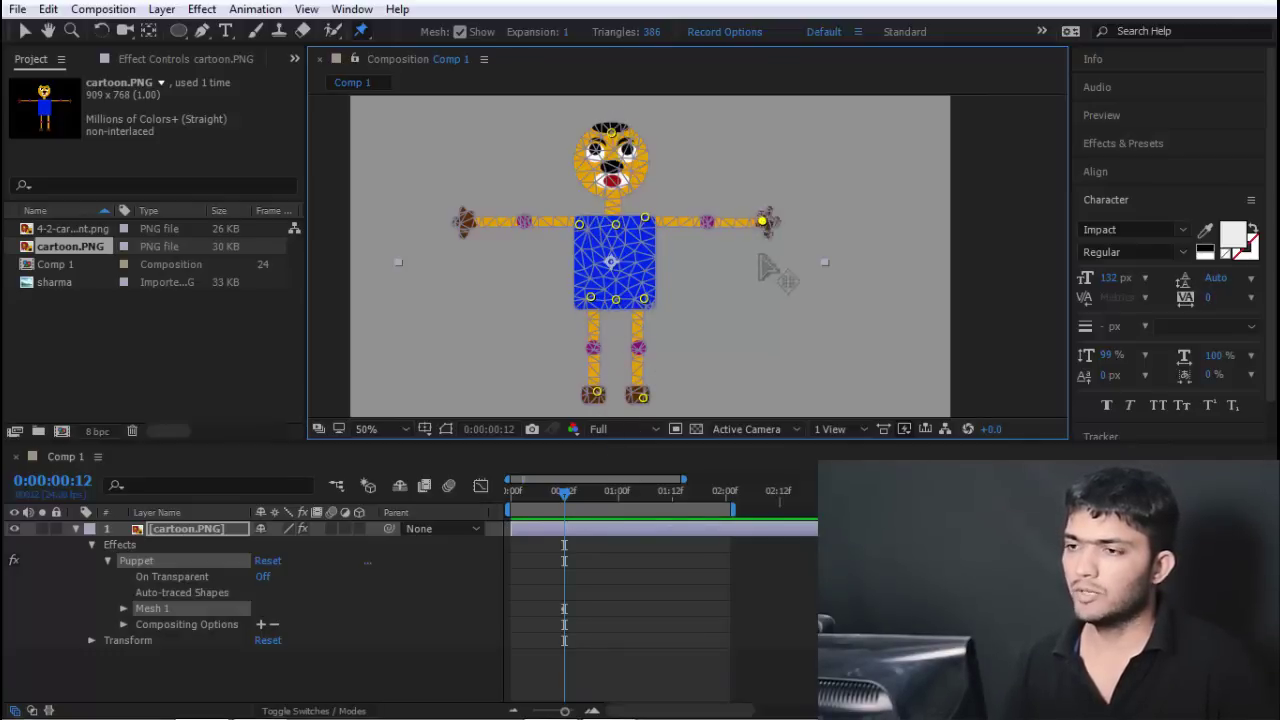
drag(764, 219, 756, 311)
mouse_move(710, 318)
mouse_down()
mouse_move(740, 312)
mouse_move(732, 145)
mouse_up()
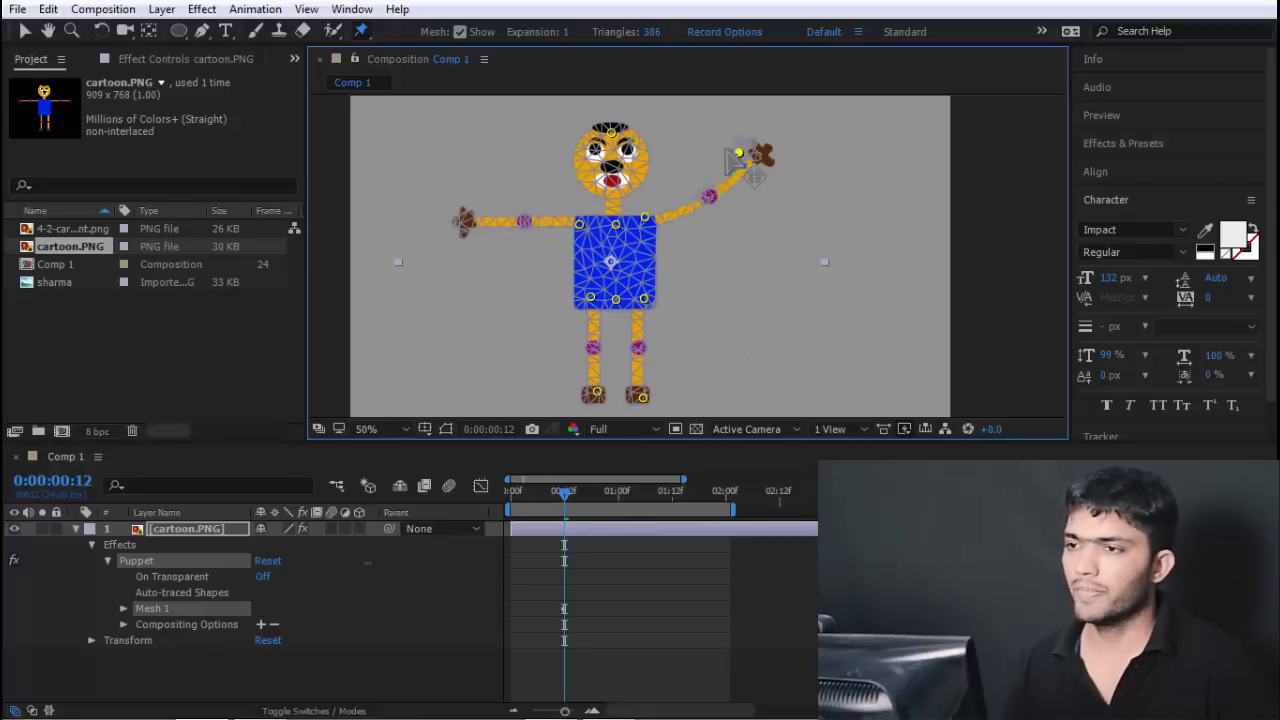
mouse_move(546, 489)
mouse_down()
mouse_move(515, 495)
mouse_move(565, 494)
mouse_up()
drag(545, 586, 581, 622)
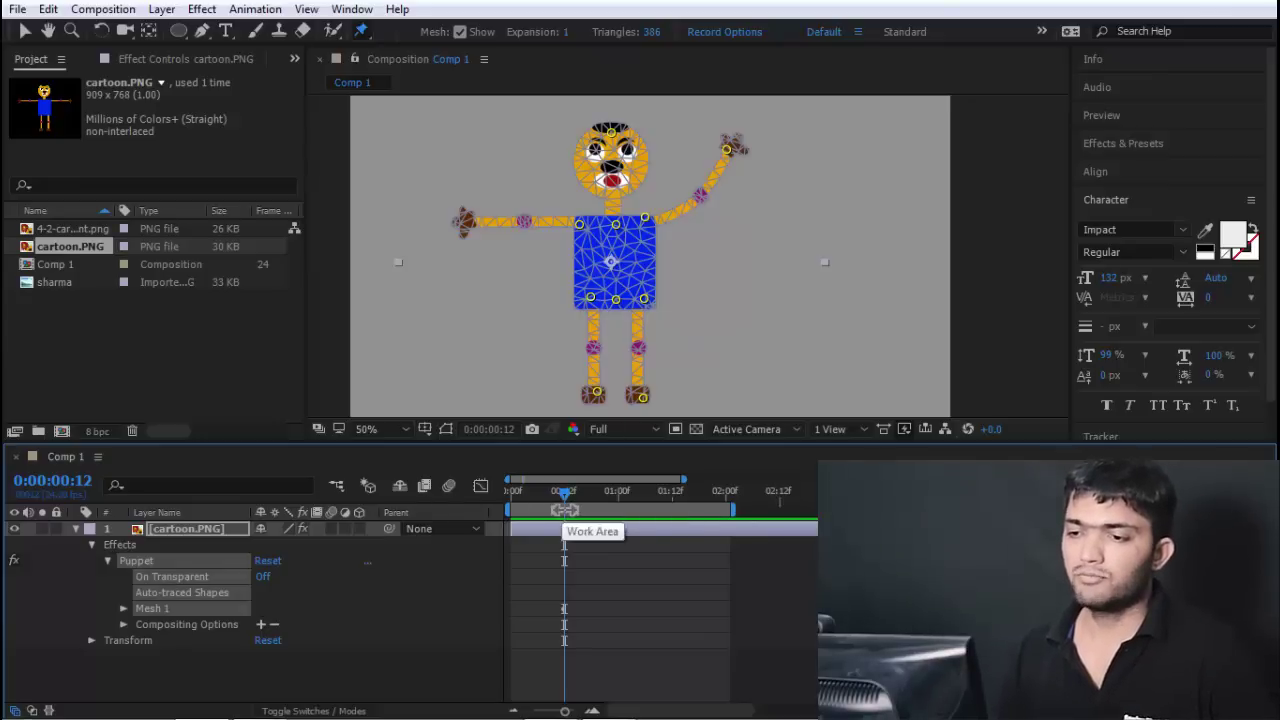
mouse_move(541, 582)
mouse_down()
mouse_move(581, 628)
mouse_move(590, 605)
mouse_up()
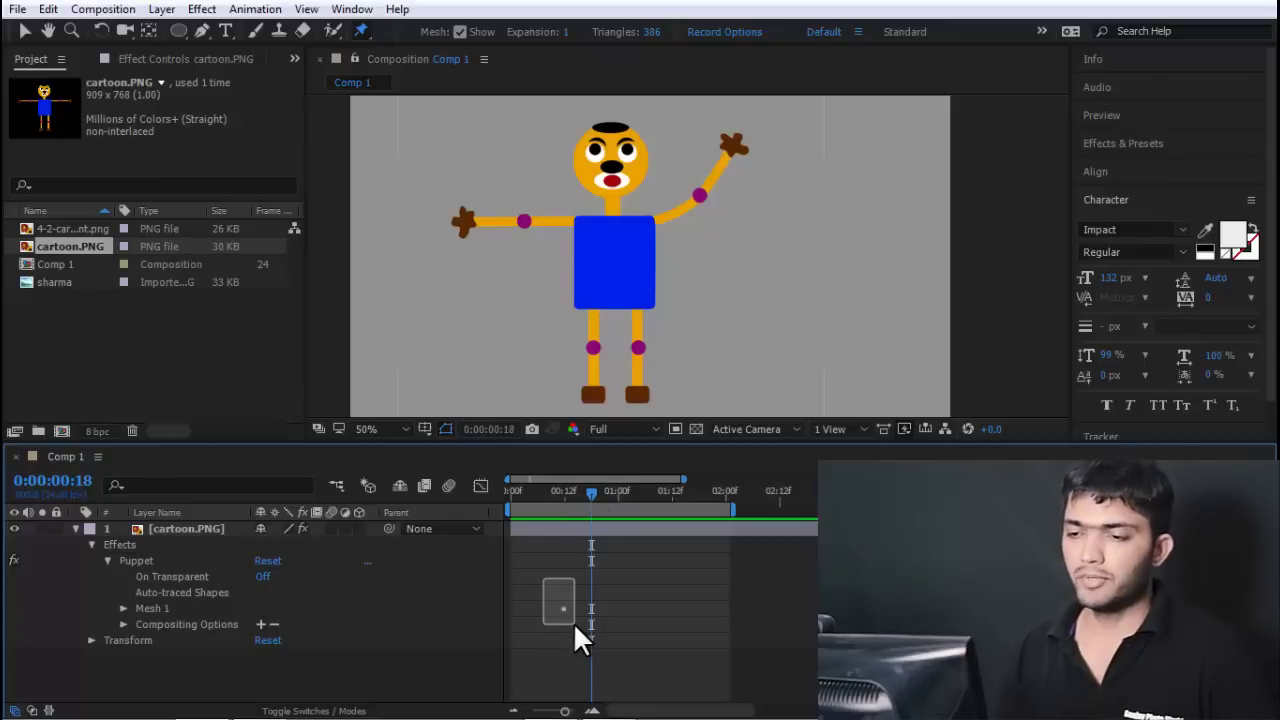
Move the playhead to 0:00:00:12 and set the work area end around 1:12
drag(590, 493, 564, 495)
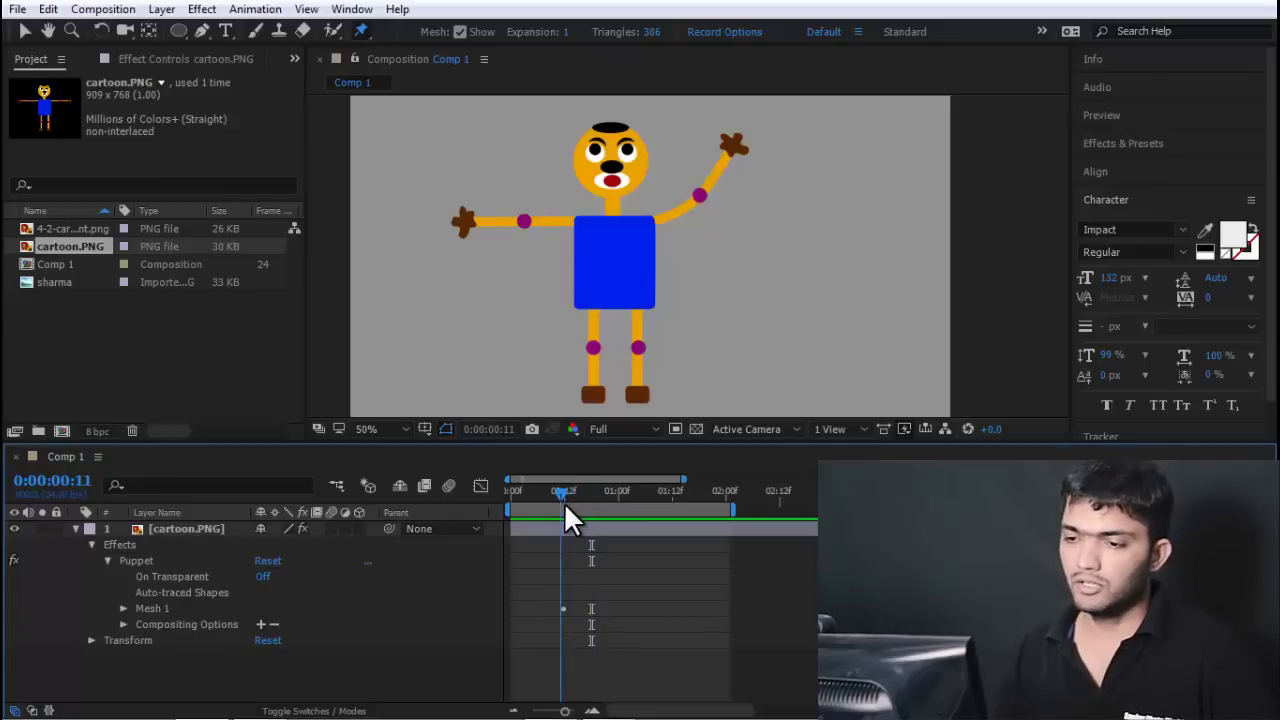
key(n)
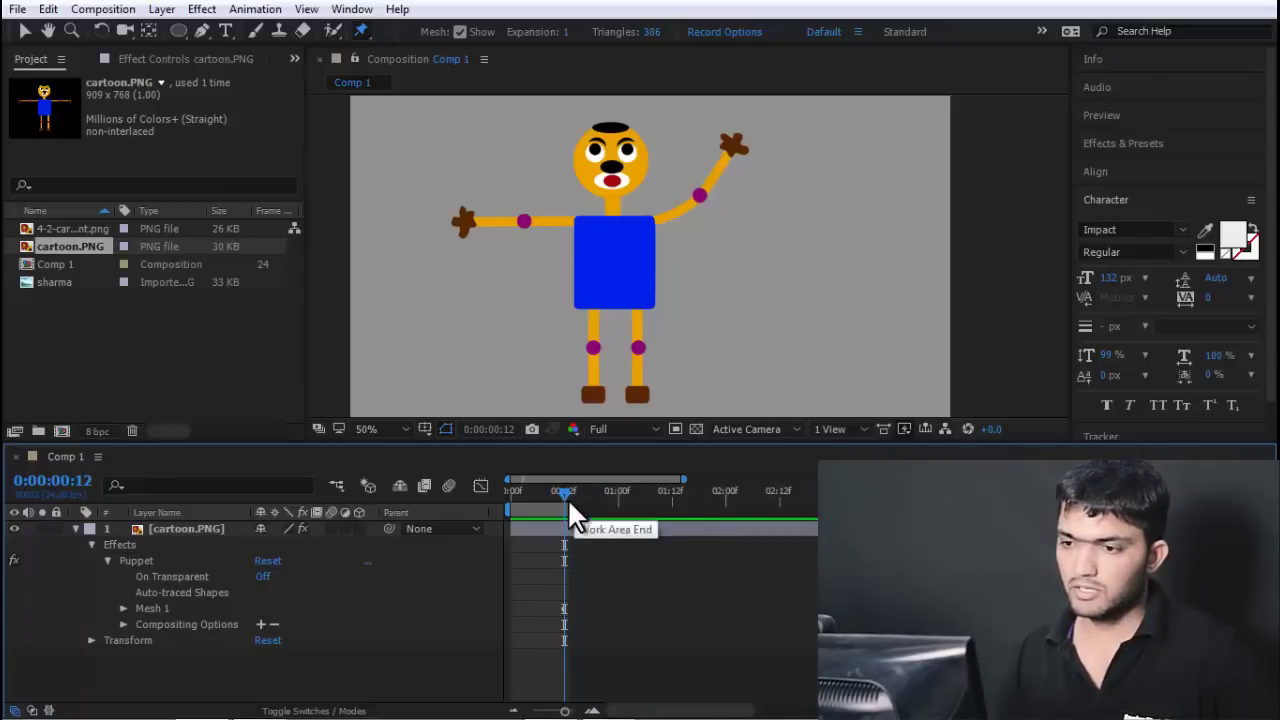
drag(566, 507, 665, 507)
Start the work area at 0:12, stretch its end to about 2:00, and return to 0:12
key(b)
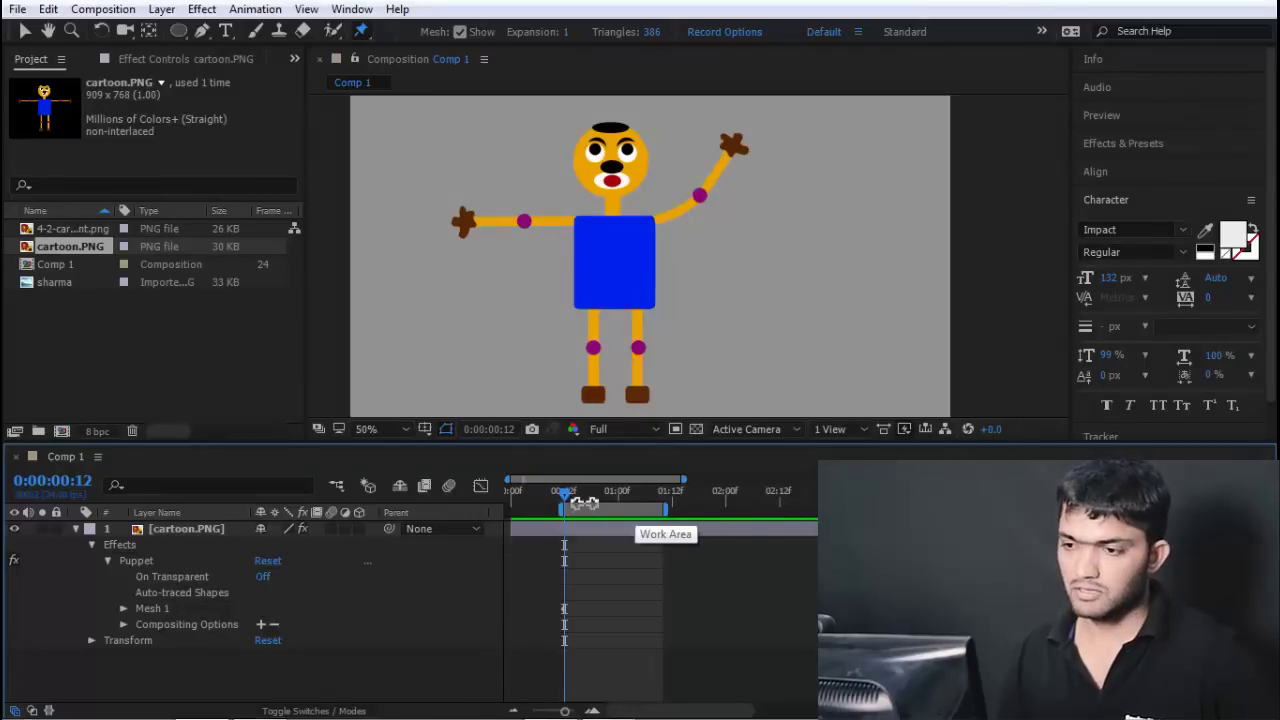
drag(678, 509, 758, 509)
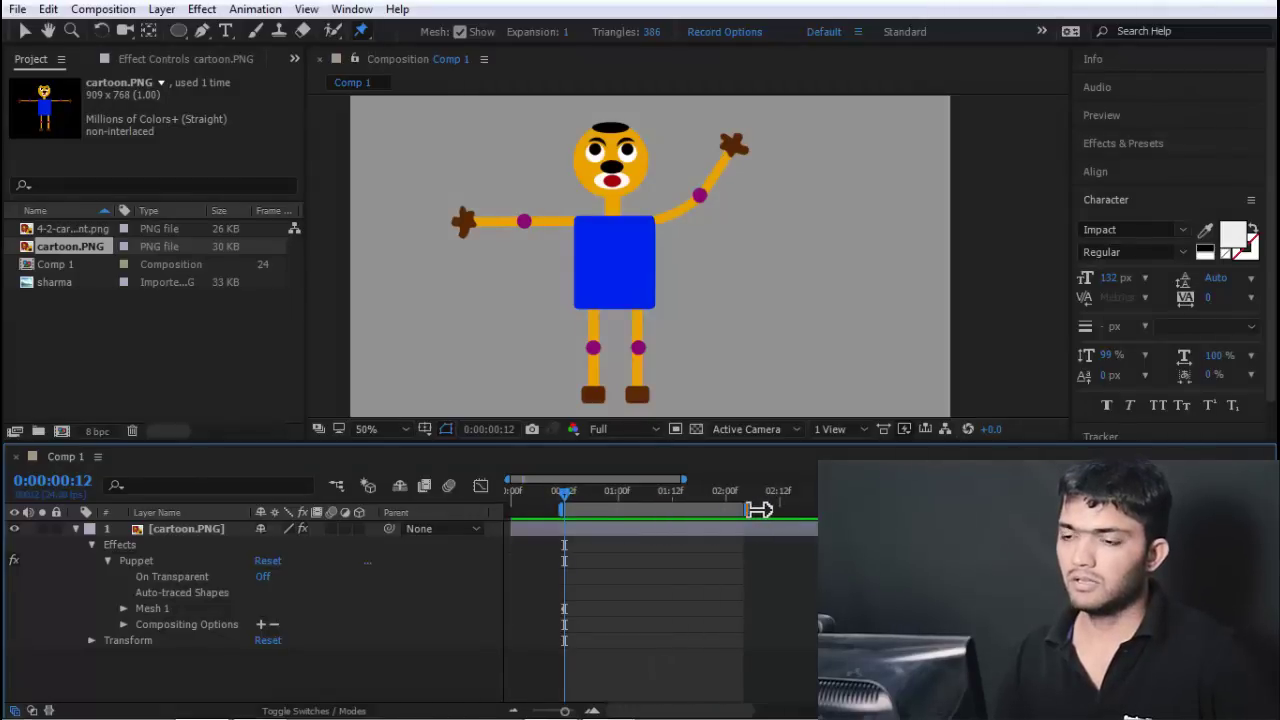
drag(666, 497, 567, 506)
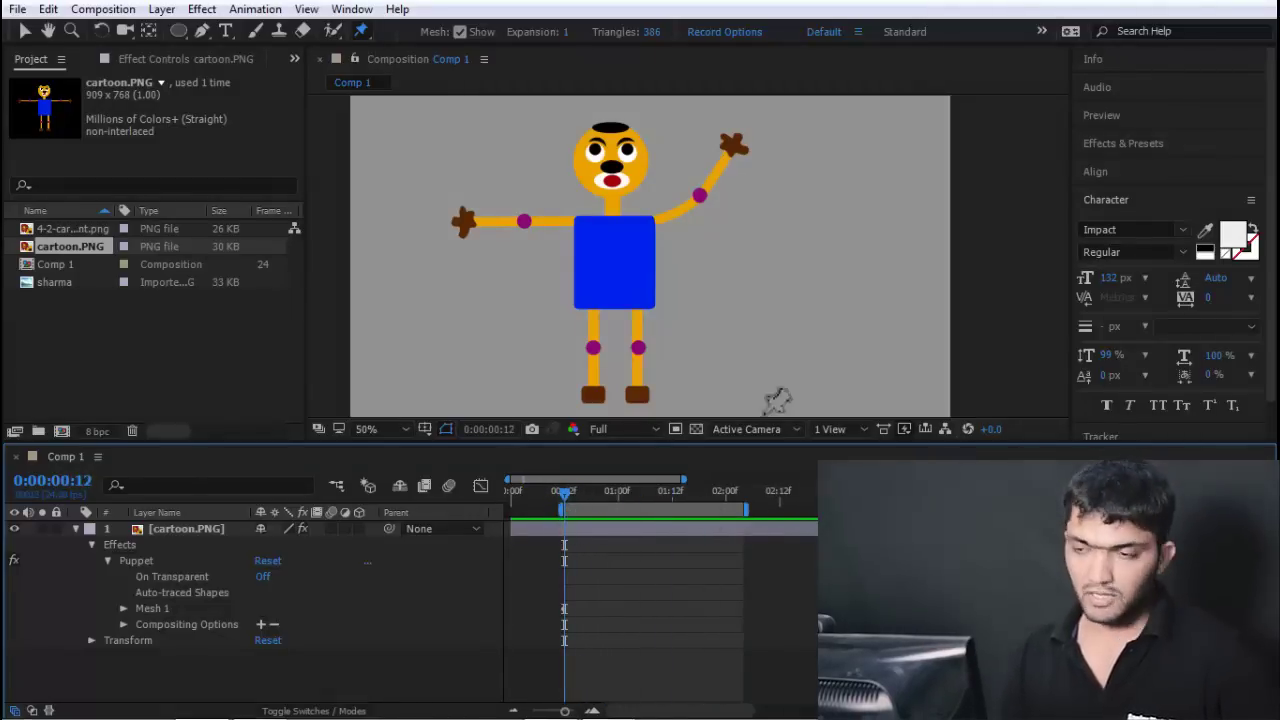
Ctrl-drag the raised hand pin to record a downward swing, extend the work area to 4:00, and preview
click(727, 149)
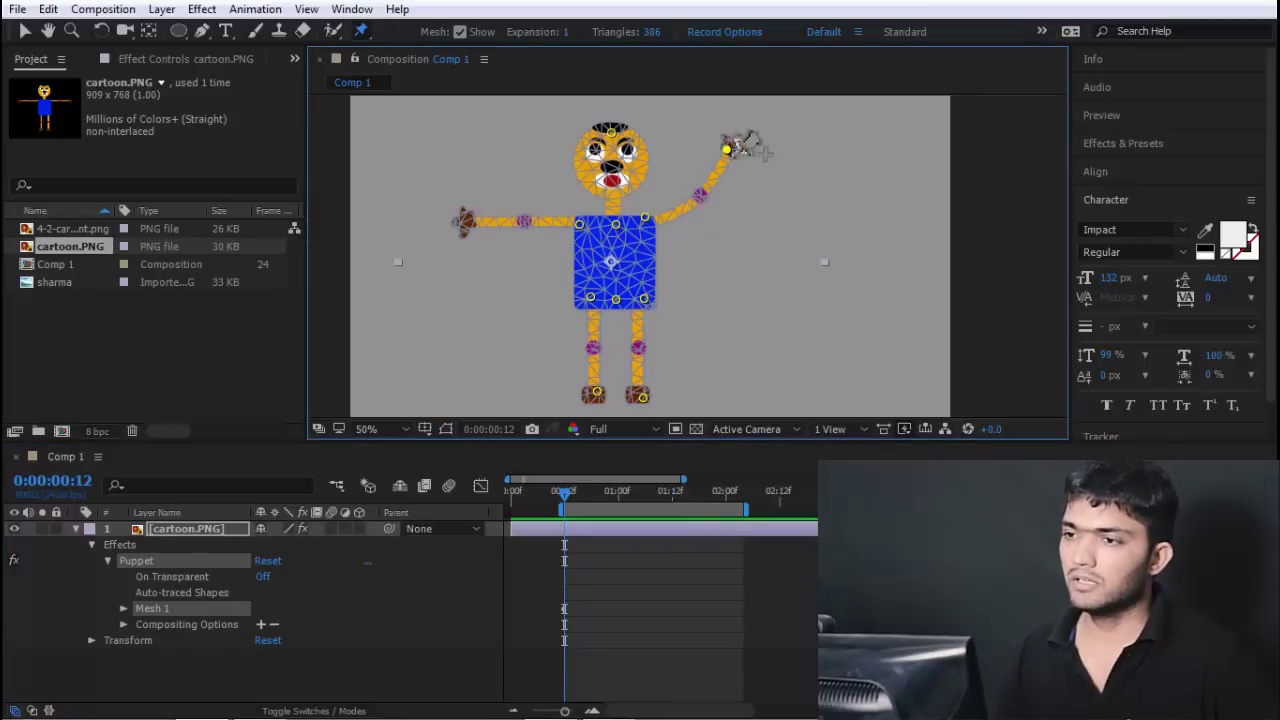
key(F2)
click(742, 140)
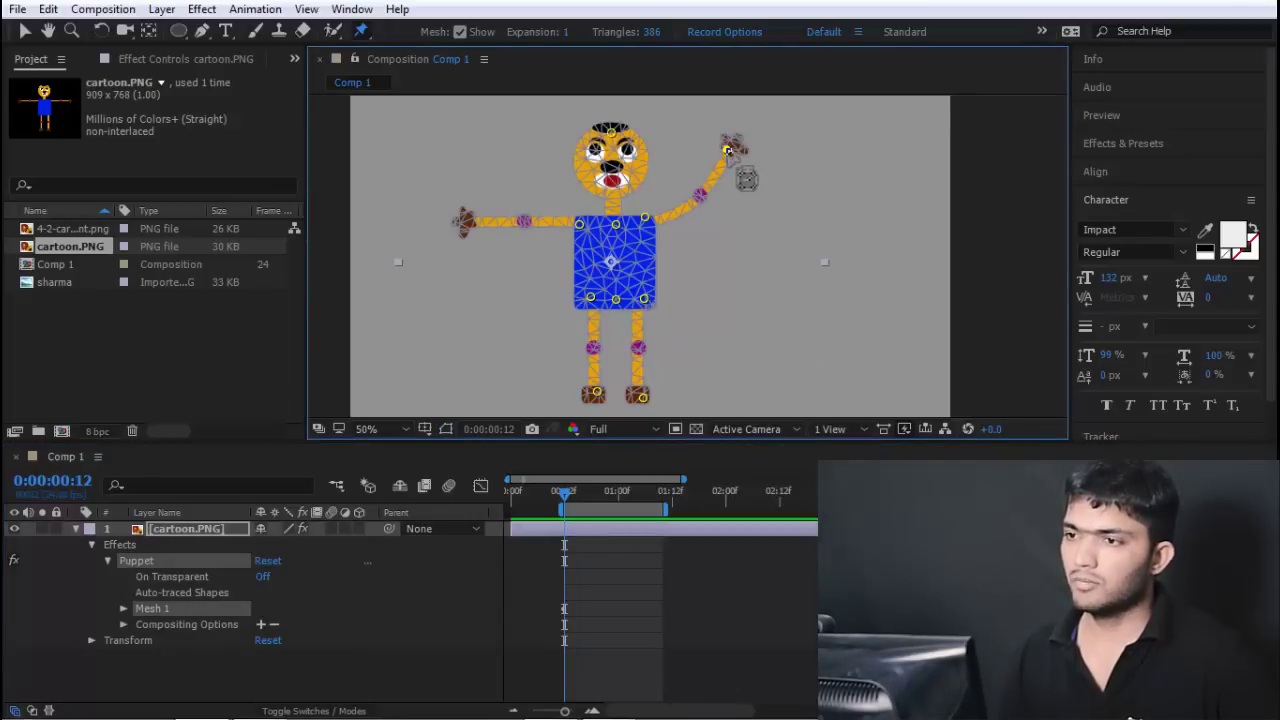
mouse_move(729, 150)
mouse_down()
mouse_move(603, 315)
mouse_move(763, 168)
mouse_move(660, 320)
mouse_up()
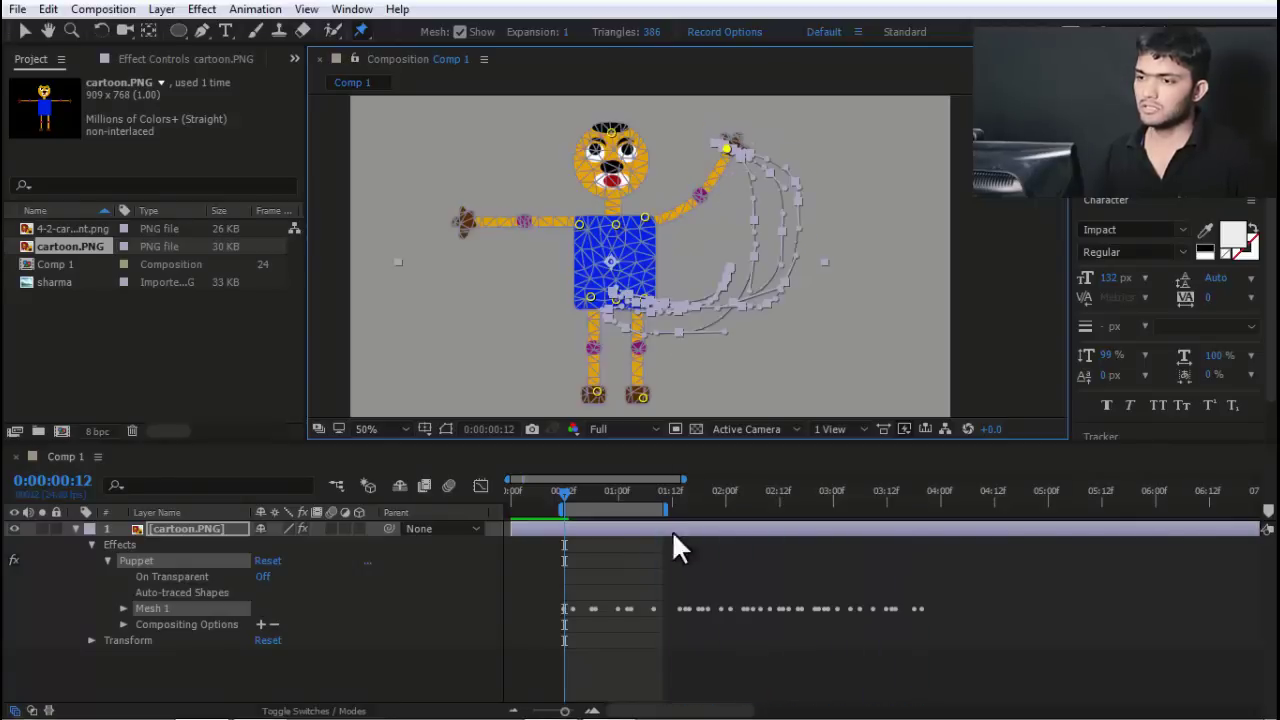
drag(680, 507, 930, 510)
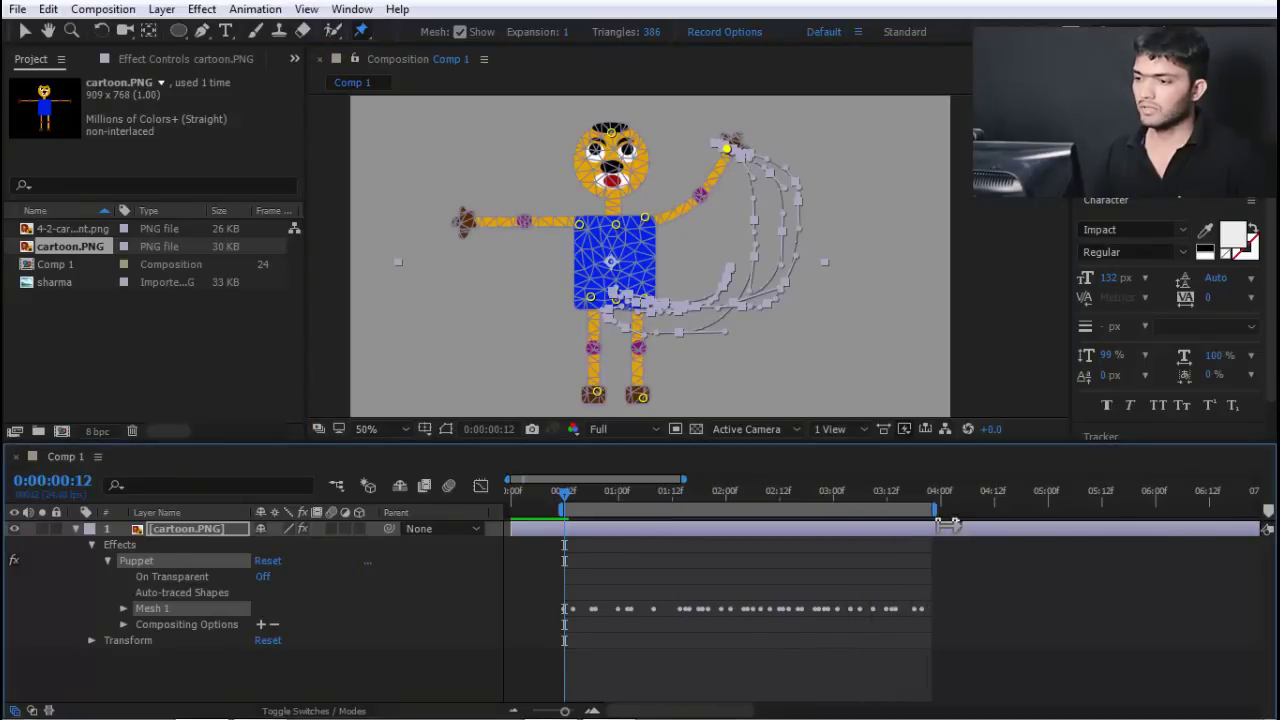
key(space)
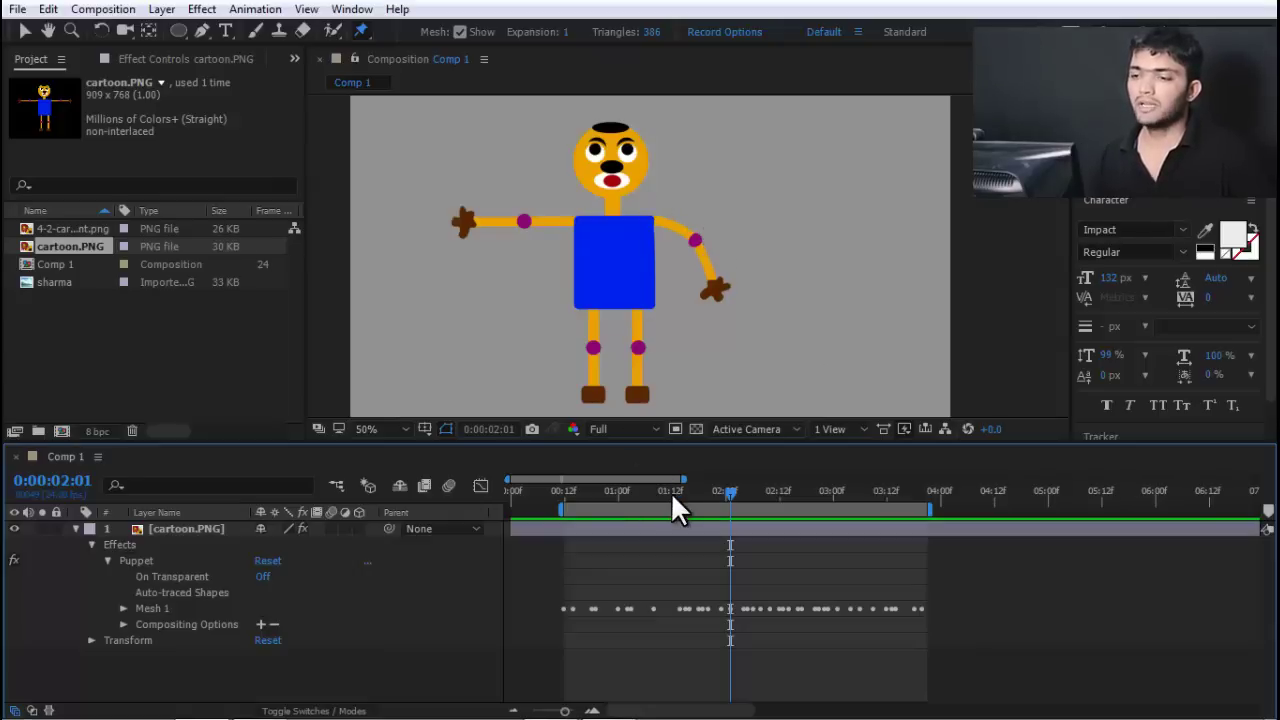
drag(671, 492, 590, 505)
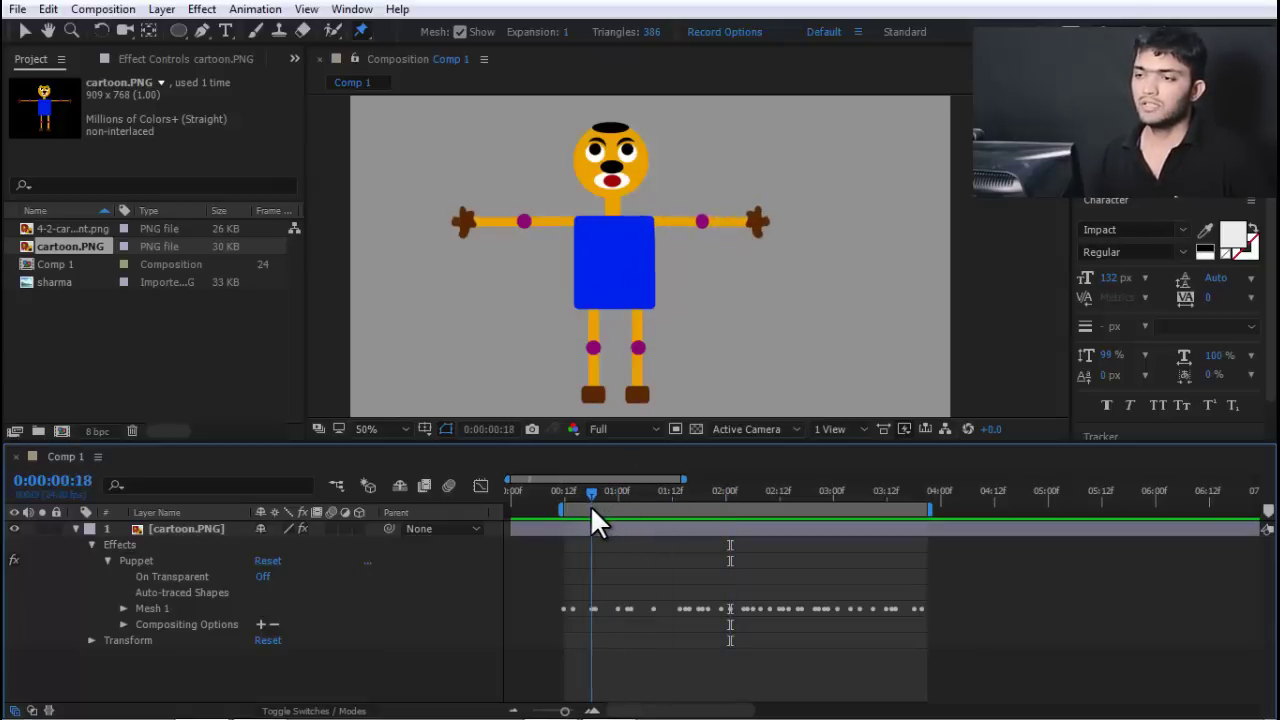
Select the Puppet Starch Tool, show the mesh, and zoom to 100% on the right hand
click(361, 32)
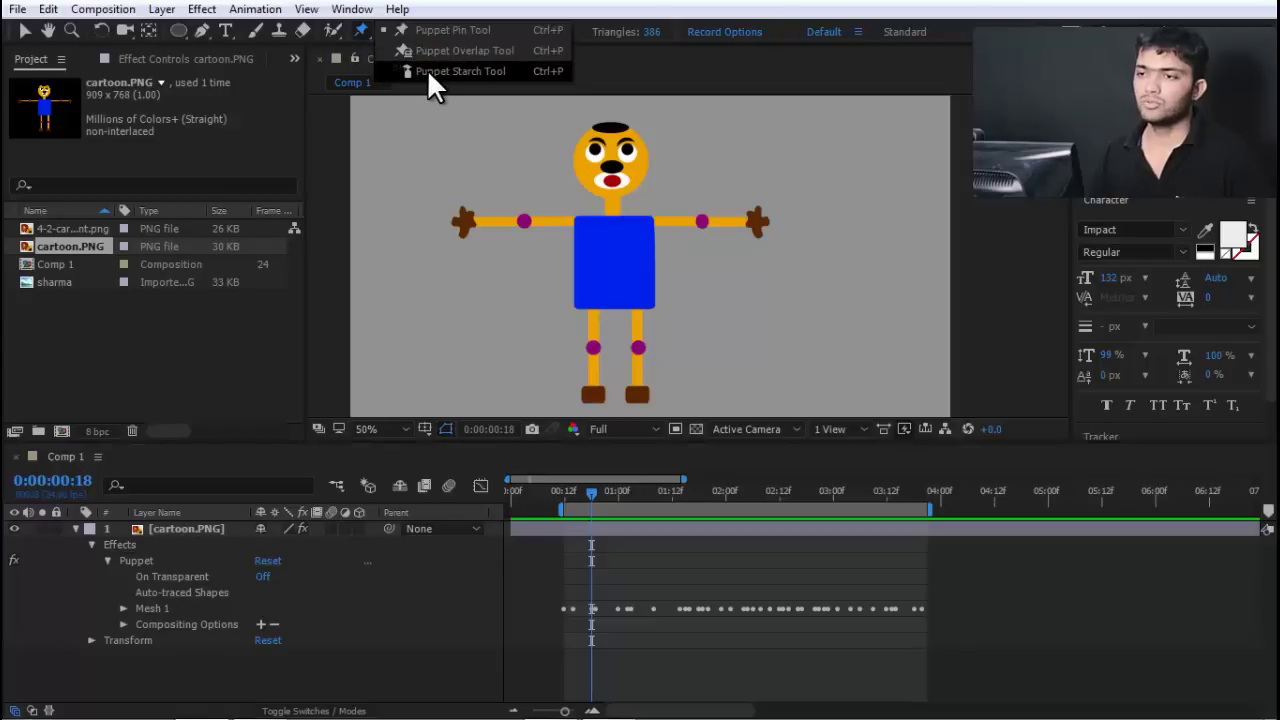
click(428, 71)
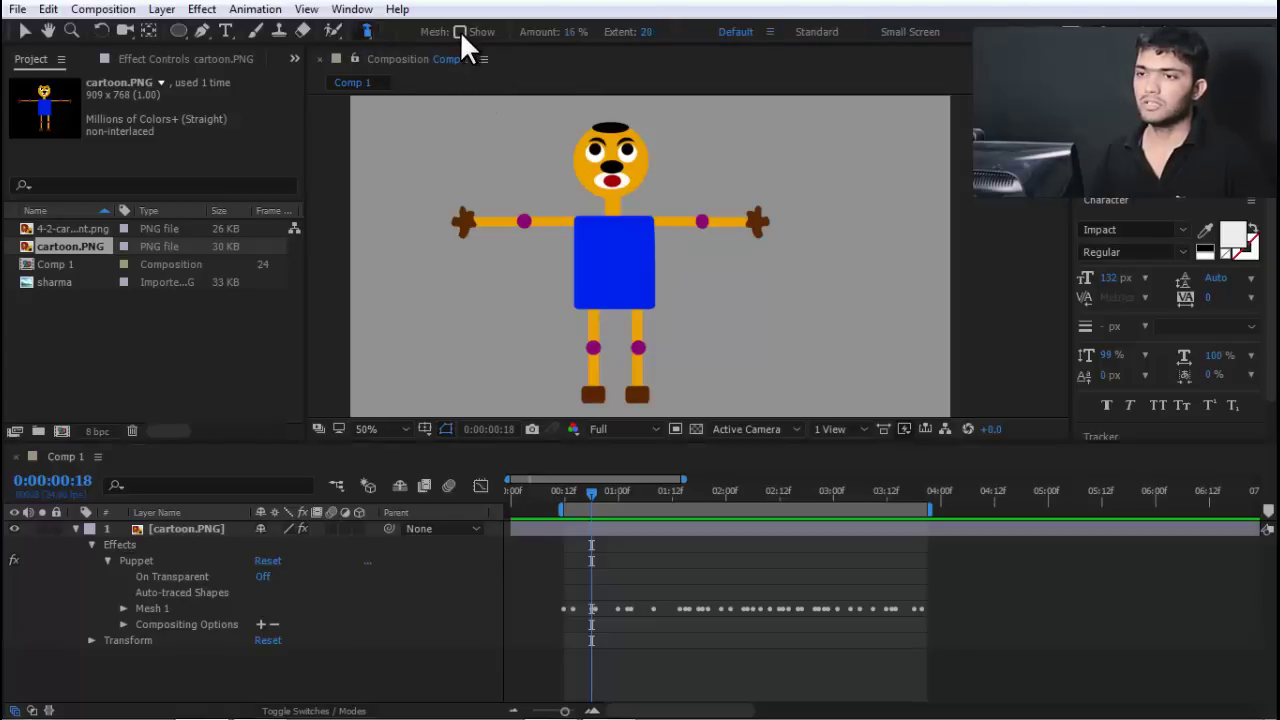
click(140, 560)
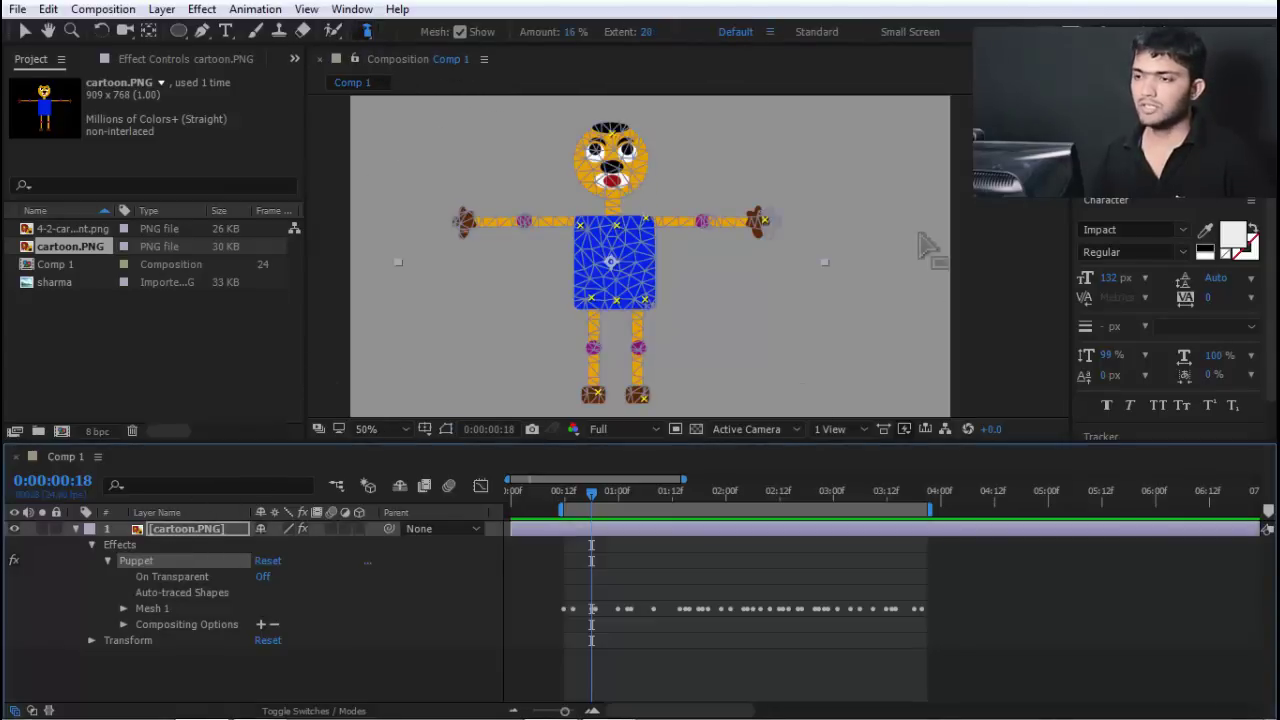
key(period)
drag(762, 213, 730, 277)
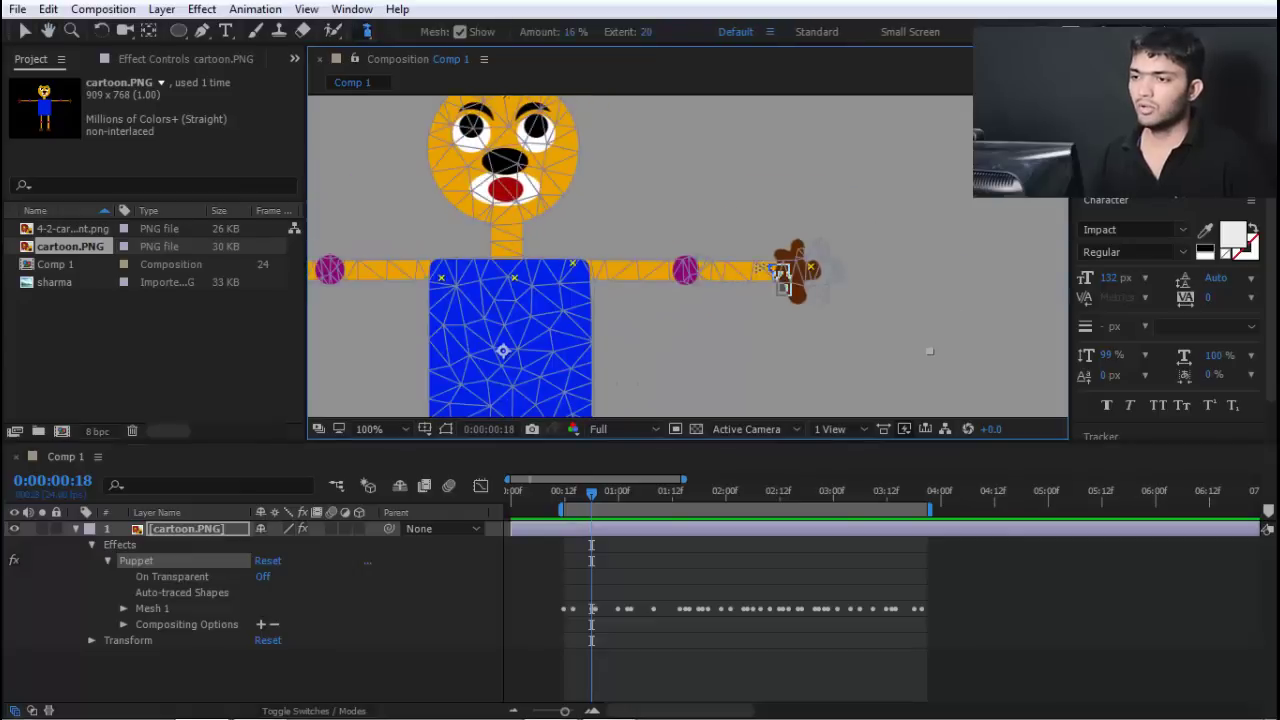
Place a starch pin on the right forearm and lower the starch Extent to 20
click(744, 268)
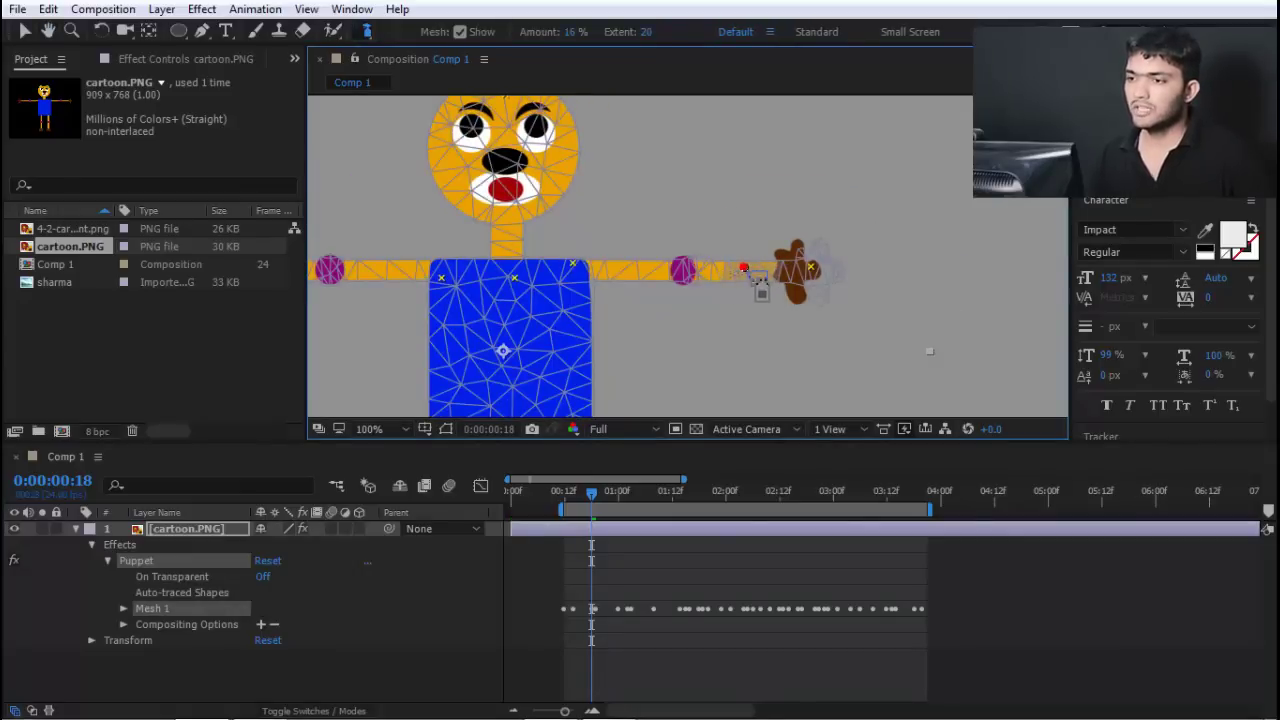
drag(752, 280, 764, 273)
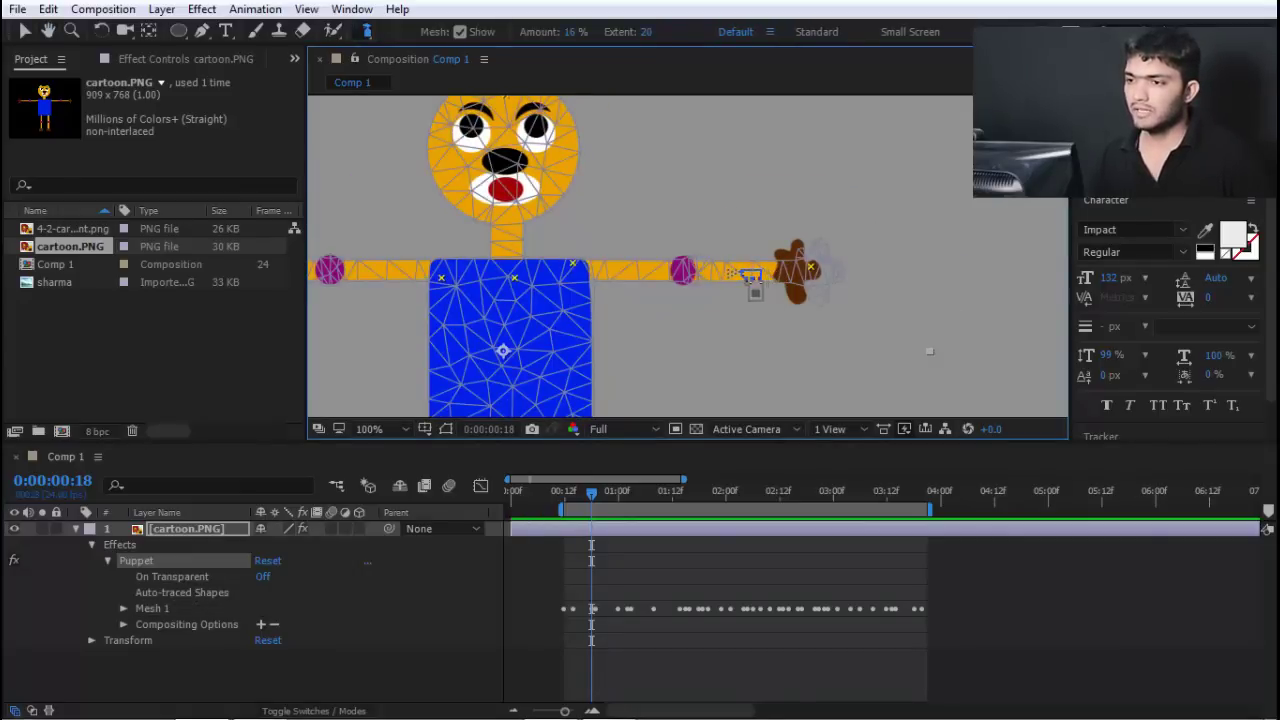
click(728, 270)
key(ctrl+z)
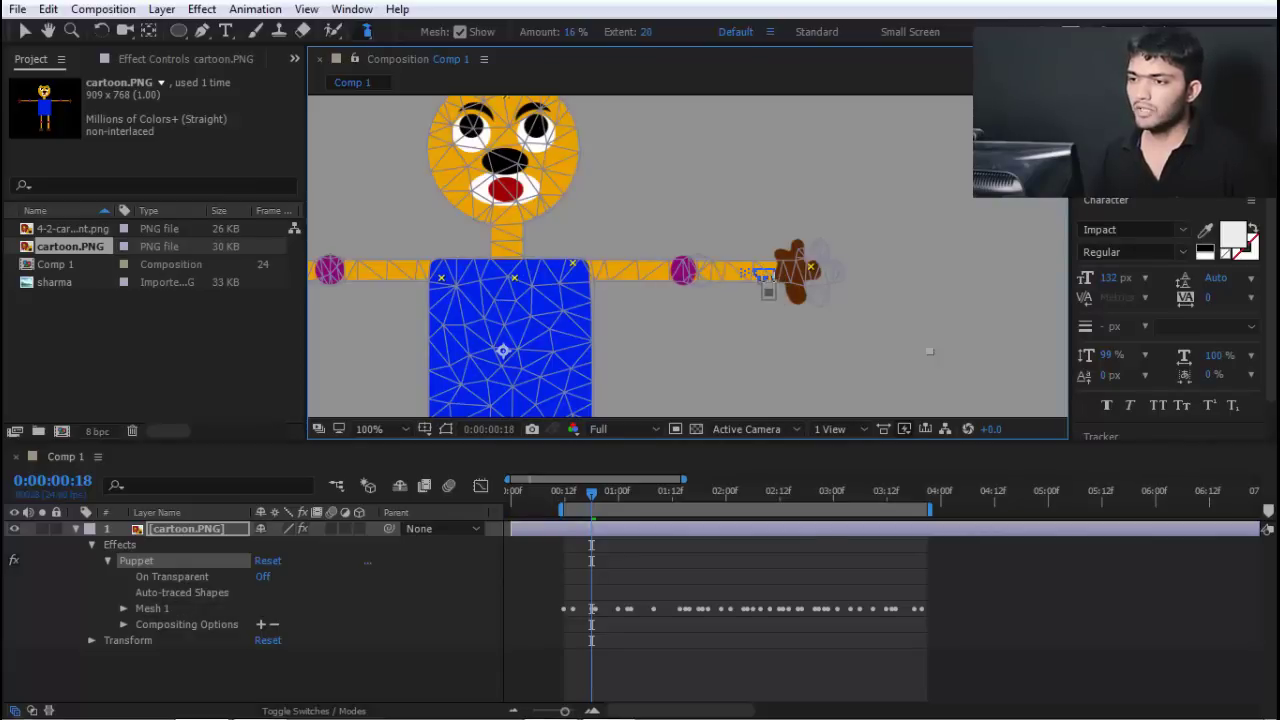
click(742, 268)
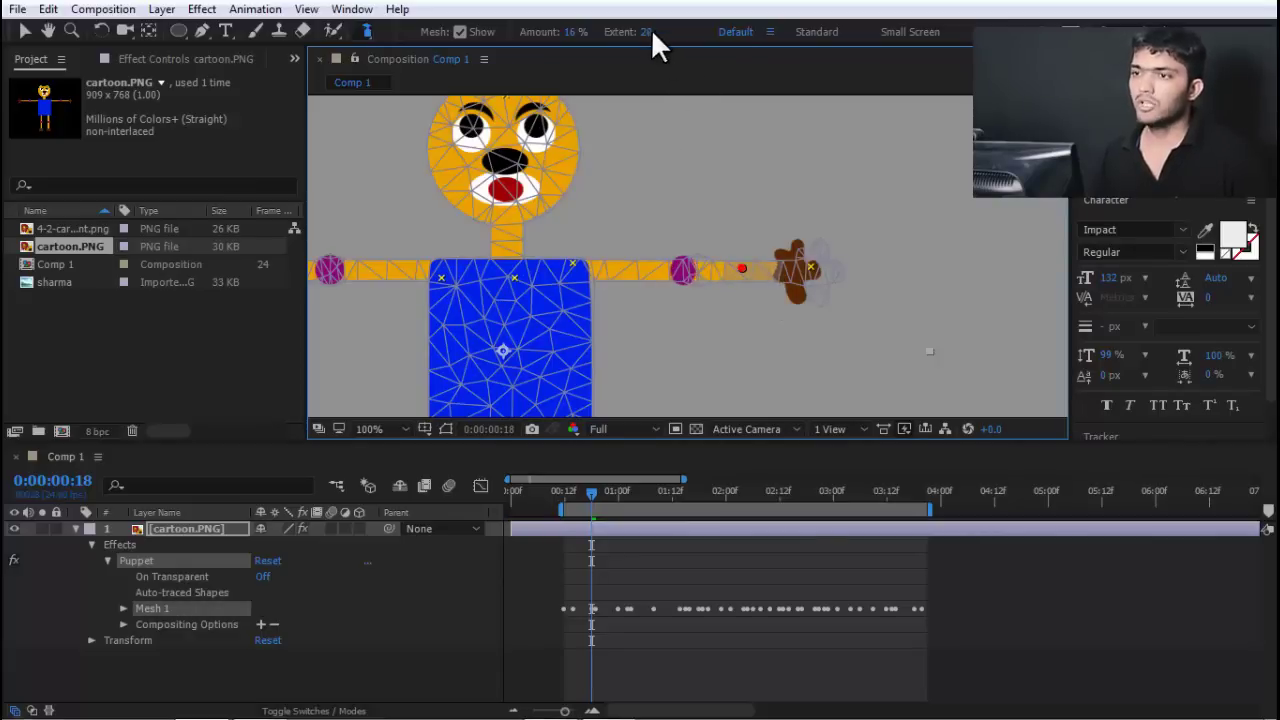
drag(670, 35, 645, 35)
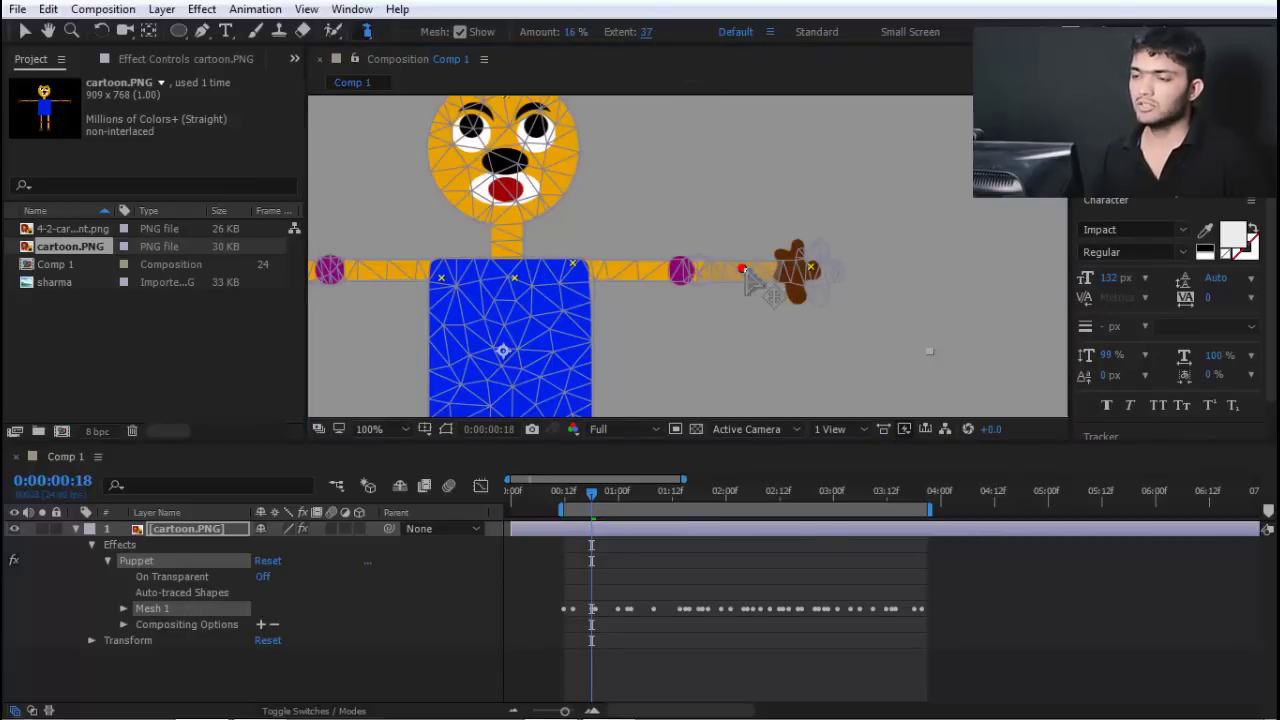
Add starch pins on the forearm and upper arm, set Extent to 33, then zoom out to 50%
click(755, 290)
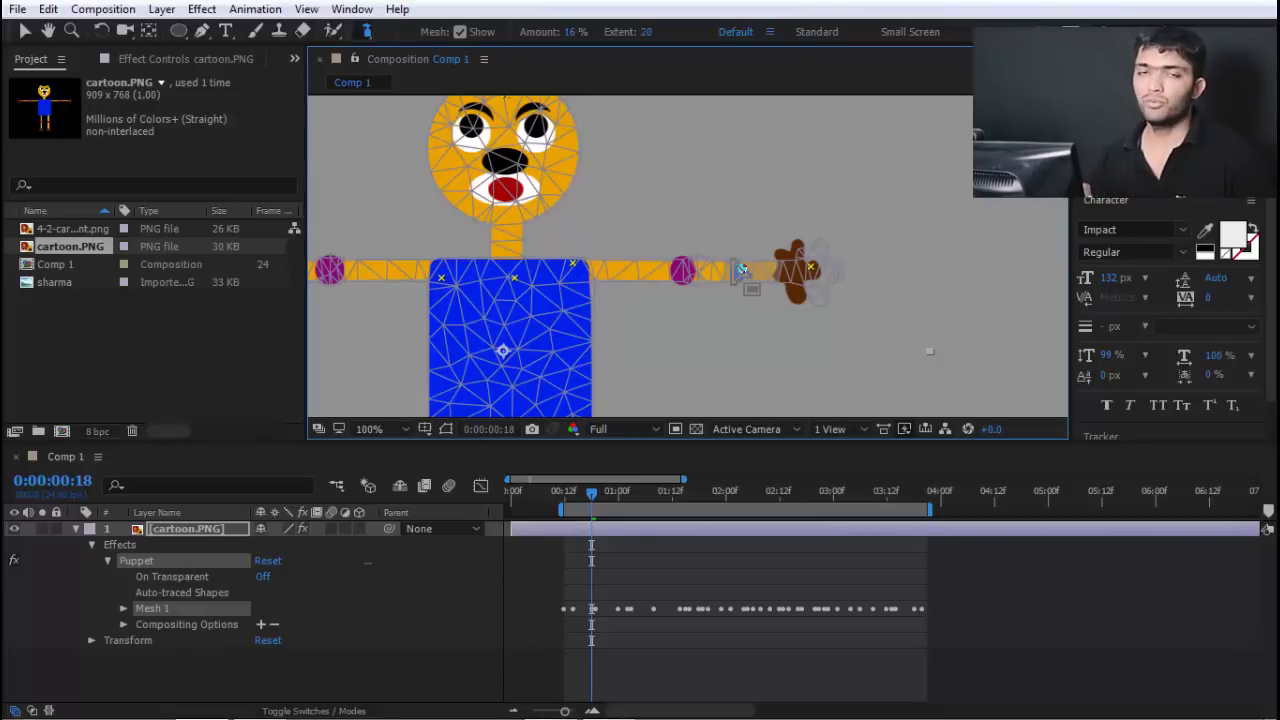
click(742, 268)
click(625, 270)
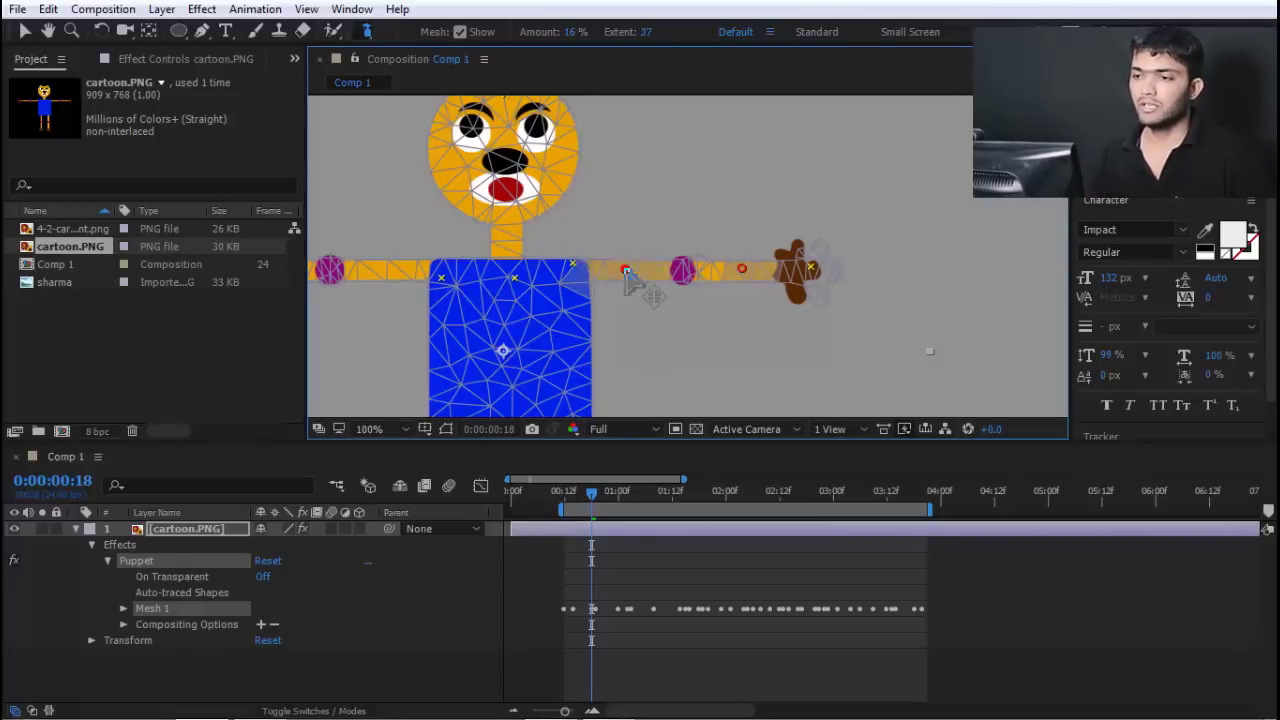
drag(646, 32, 596, 32)
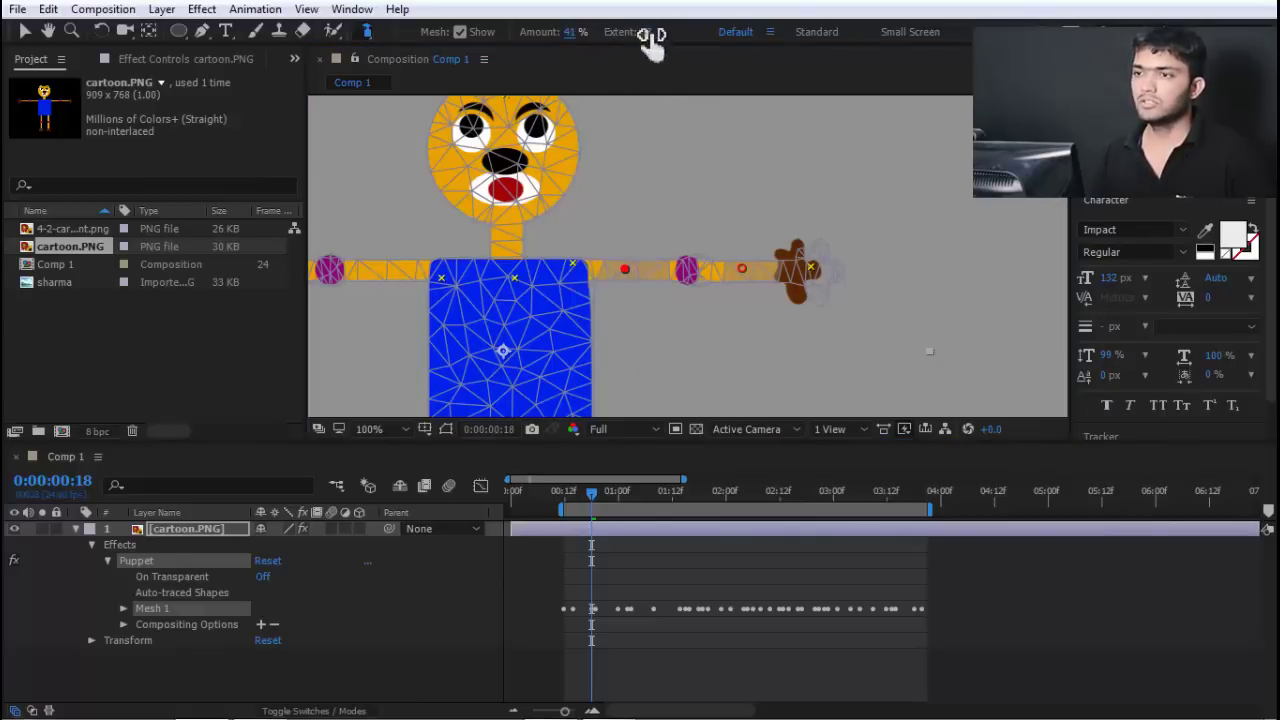
click(744, 269)
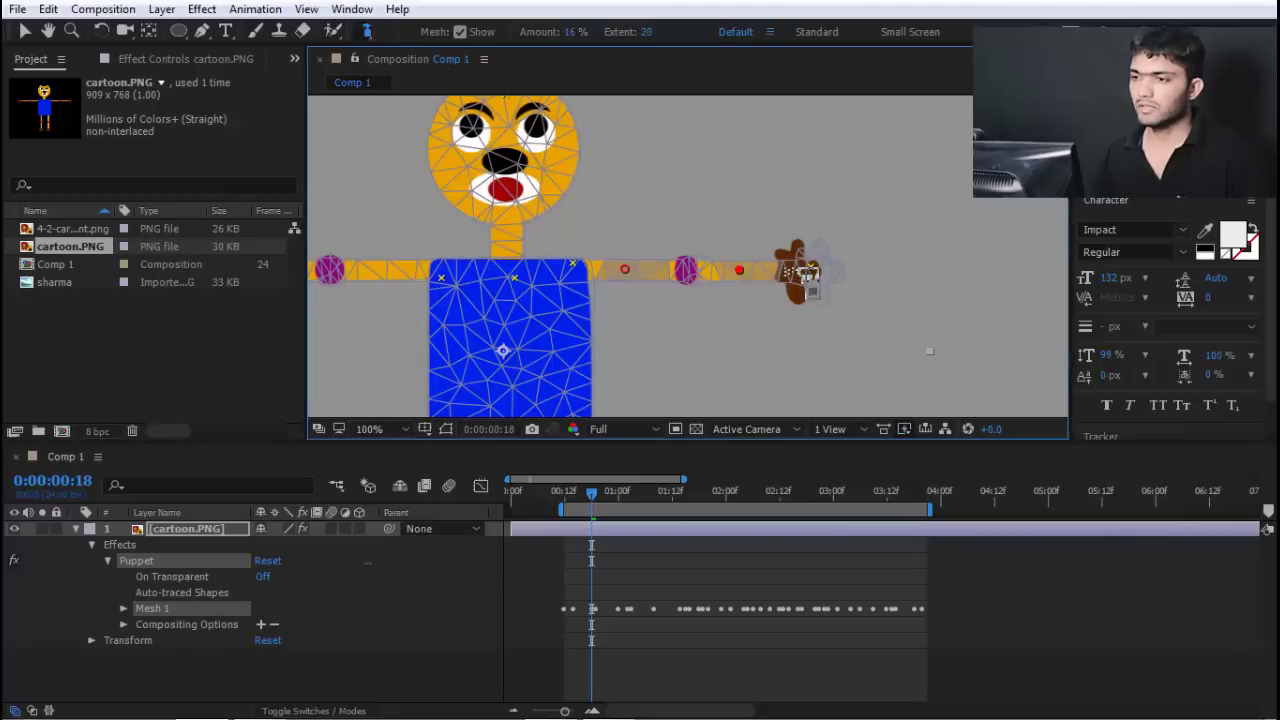
key(comma)
key(comma)
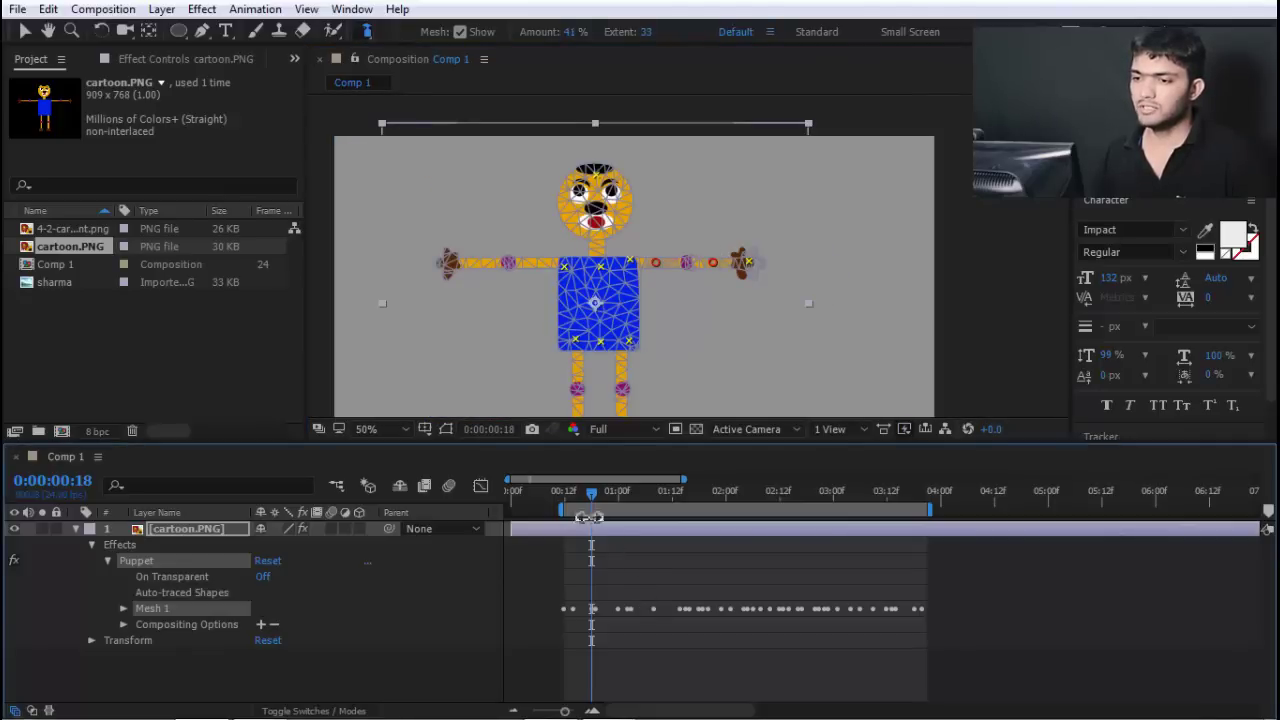
drag(590, 492, 568, 496)
click(423, 600)
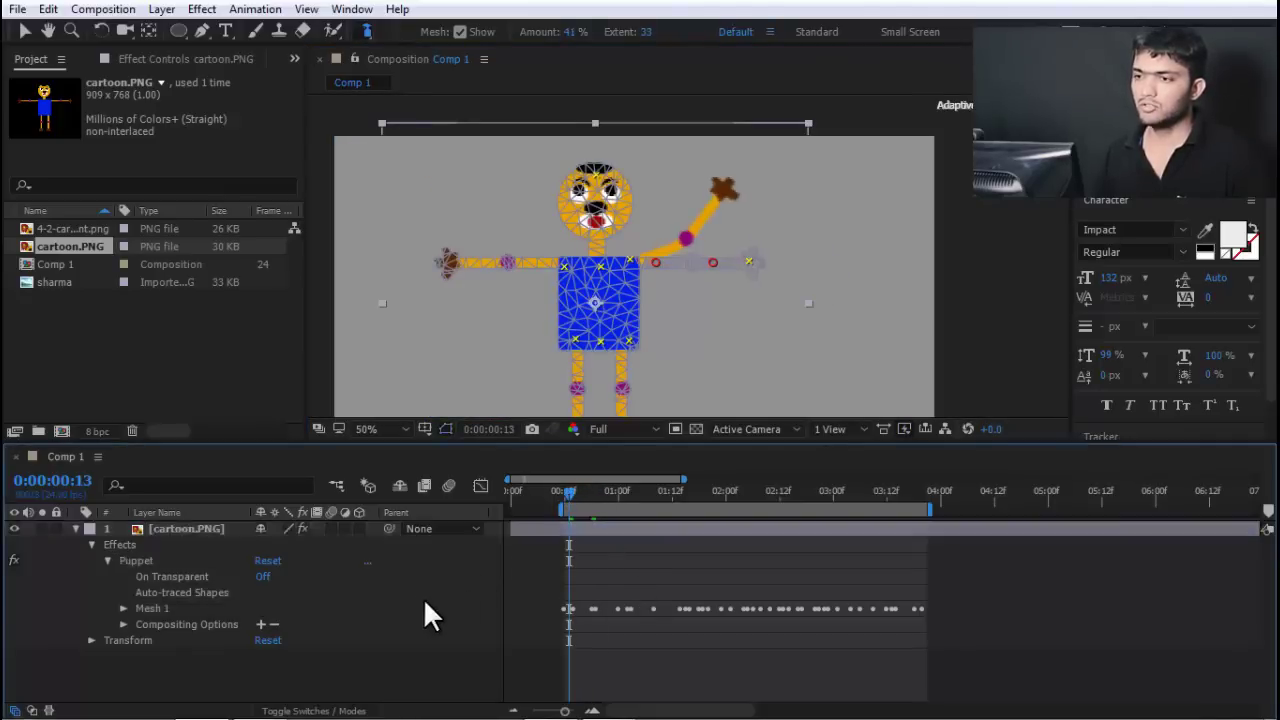
key(space)
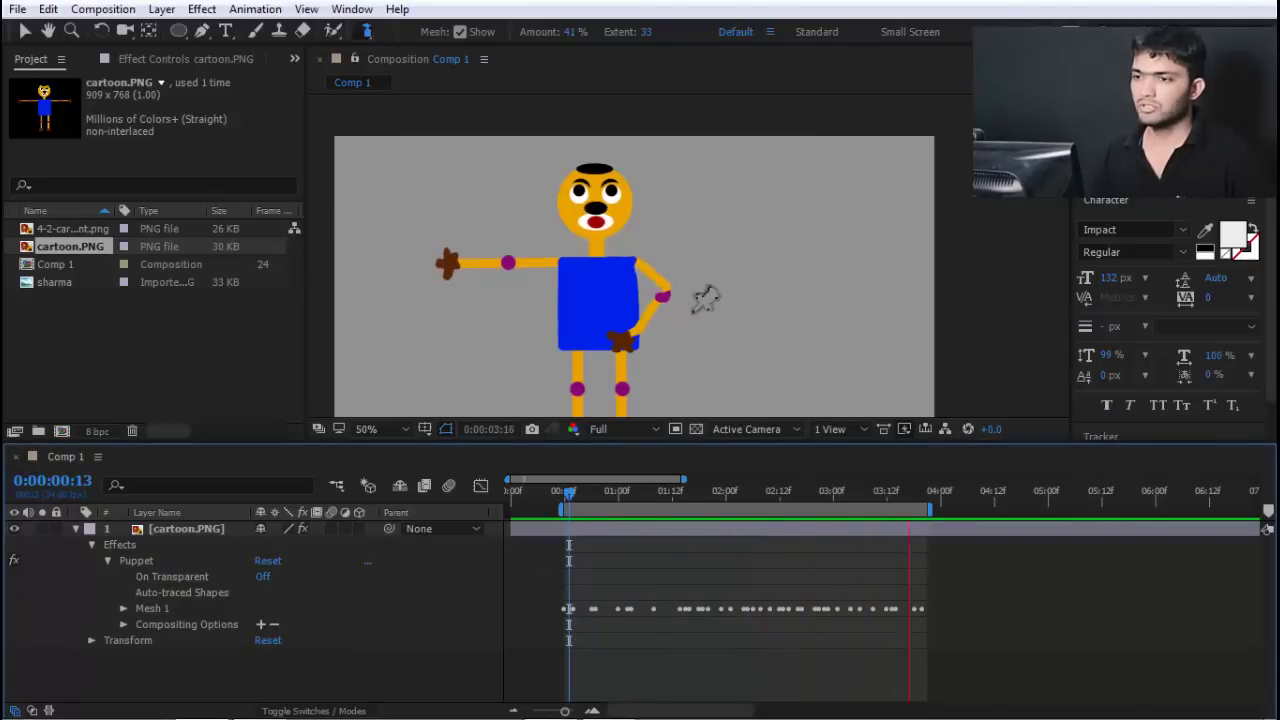
key(space)
key(space)
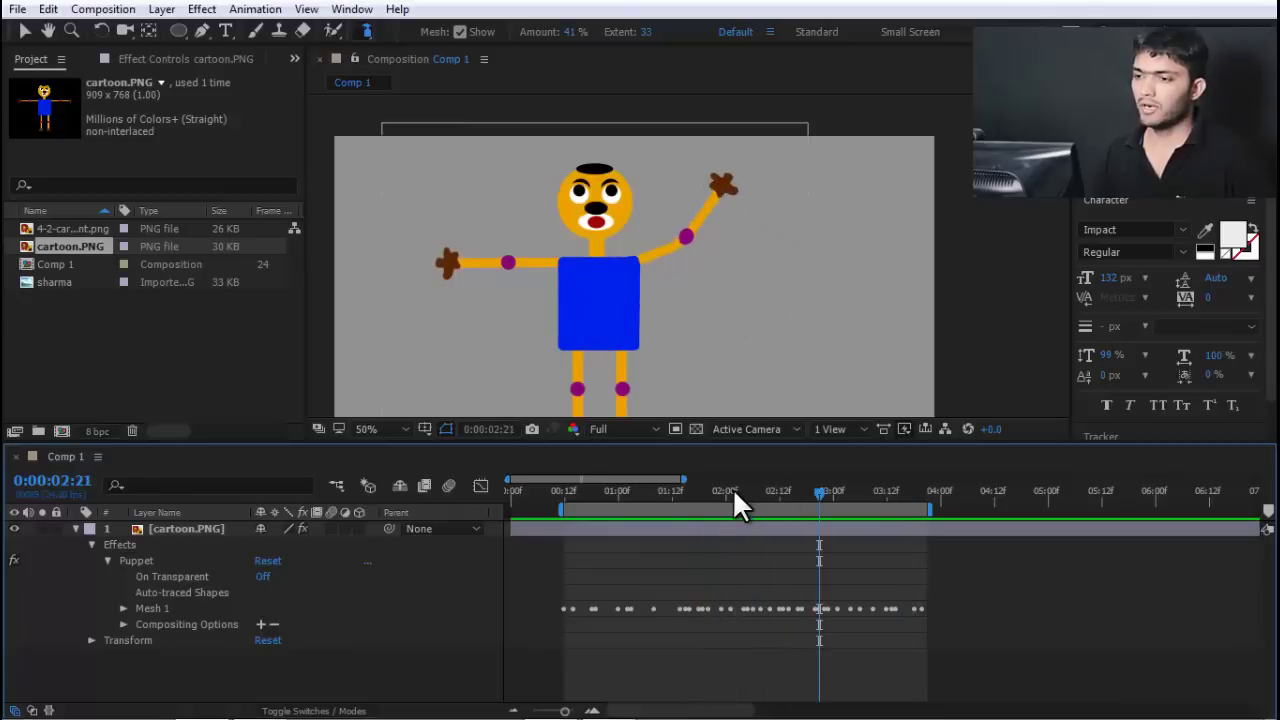
mouse_move(735, 490)
mouse_down()
mouse_move(620, 504)
mouse_move(592, 522)
mouse_up()
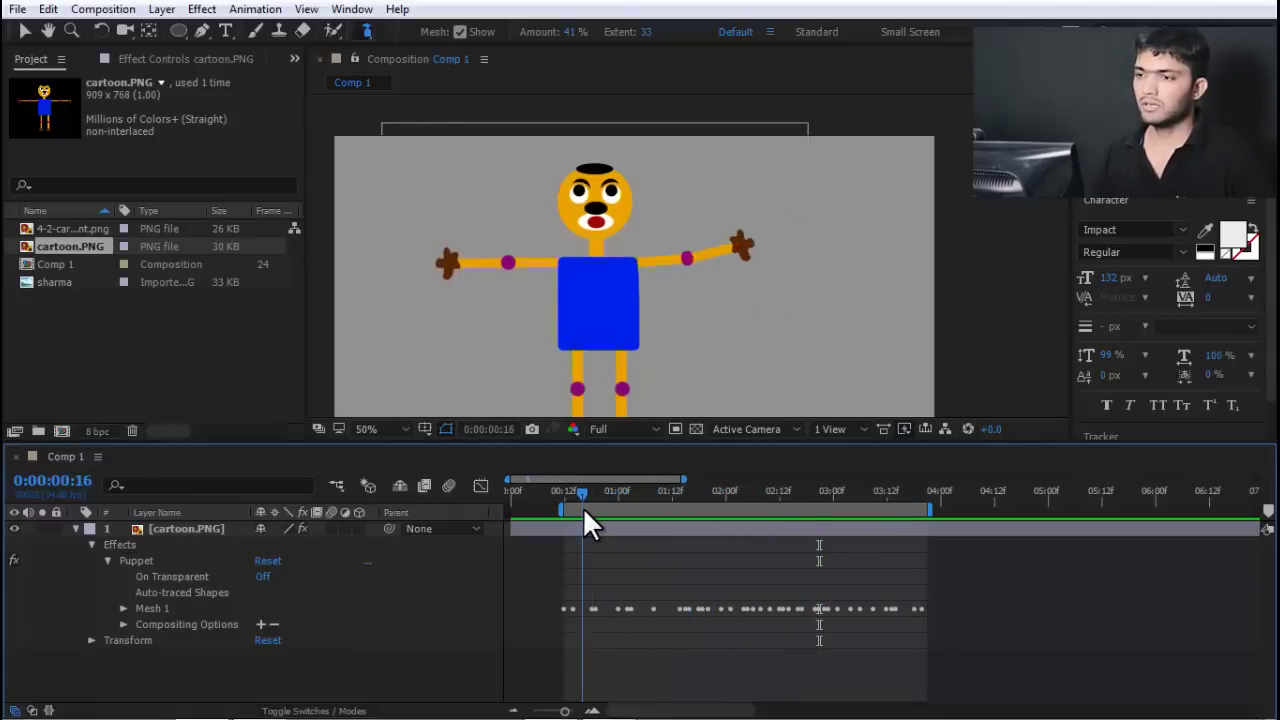
scroll(690, 270, up, 2)
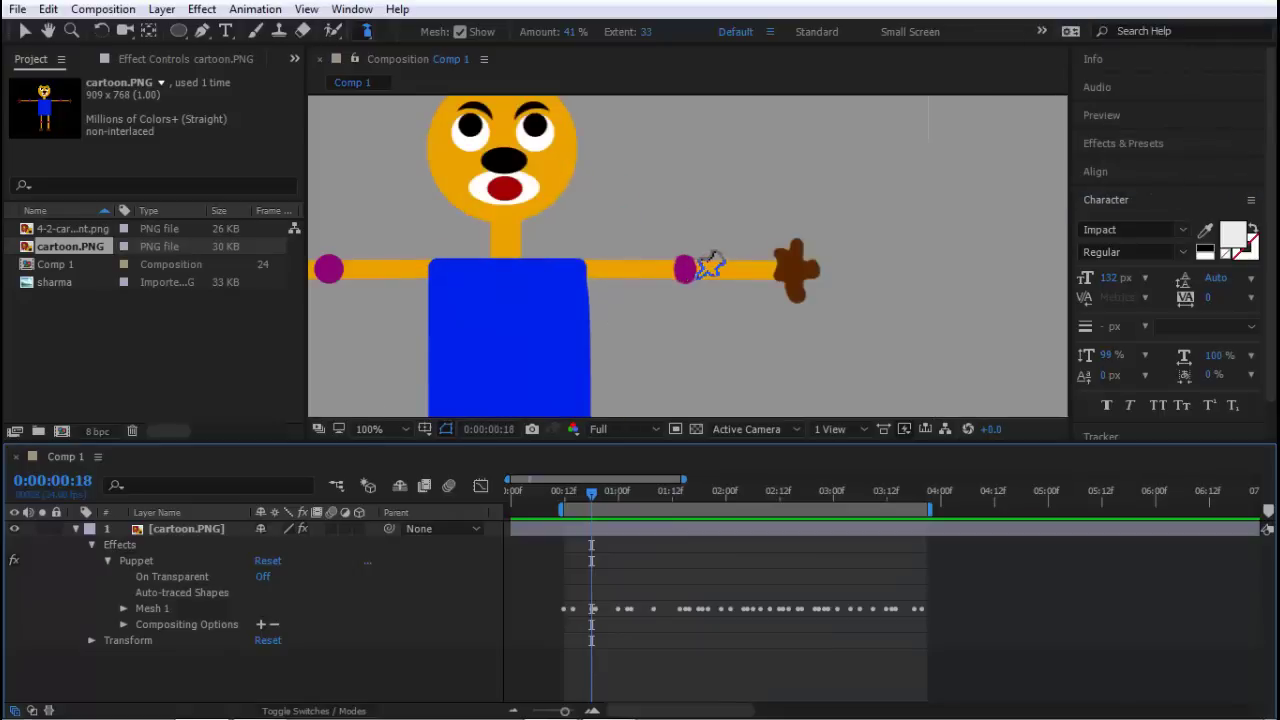
click(137, 560)
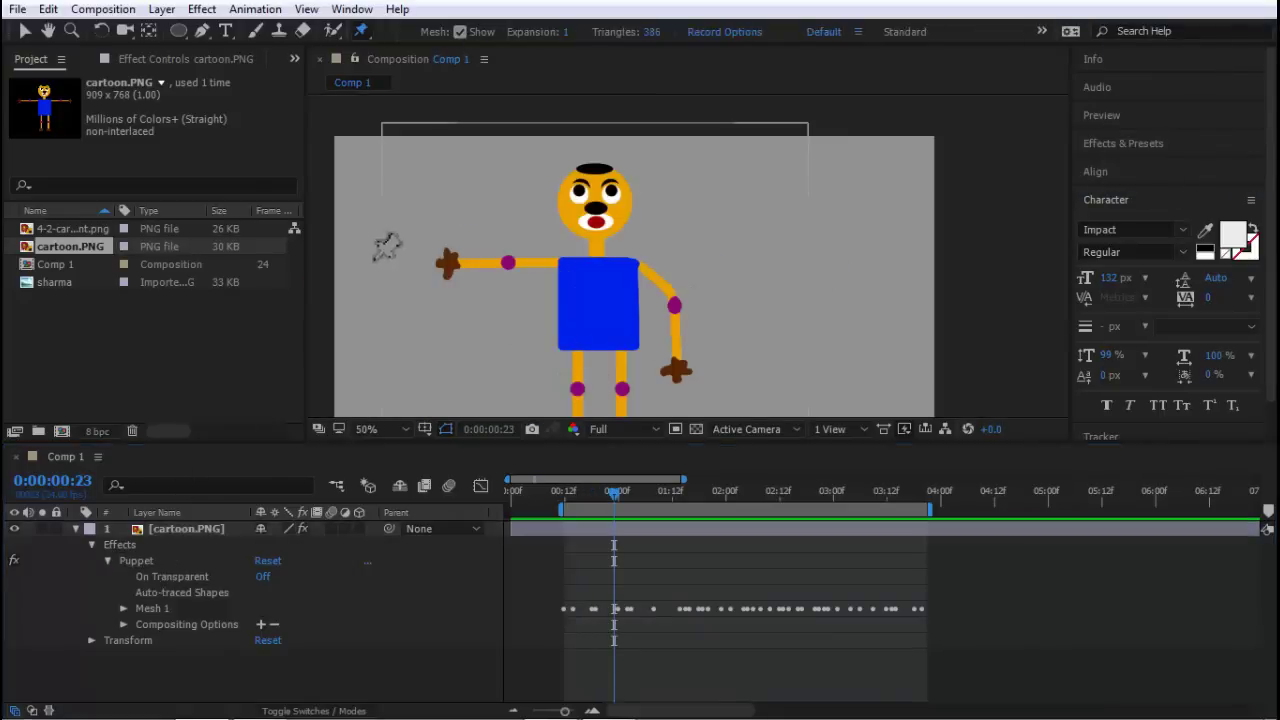
Delete the cartoon.PNG layer and add a new text layer reading 'S'
click(191, 527)
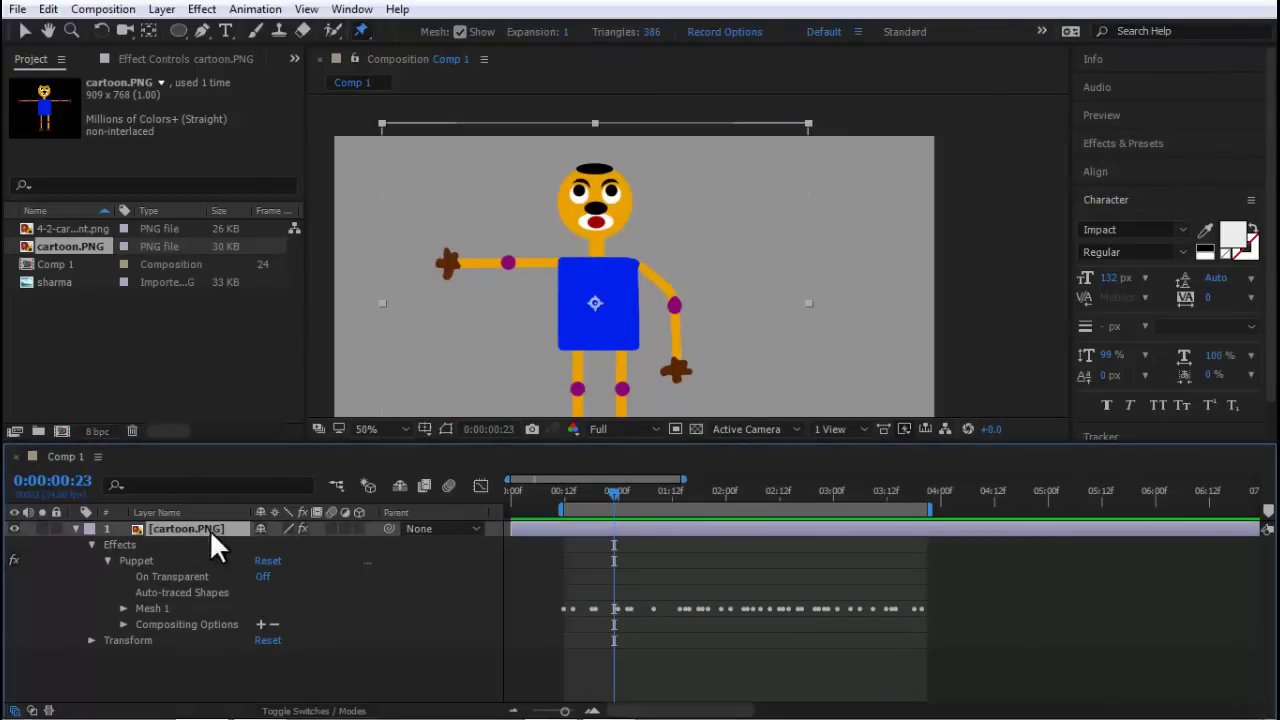
key(Delete)
click(227, 30)
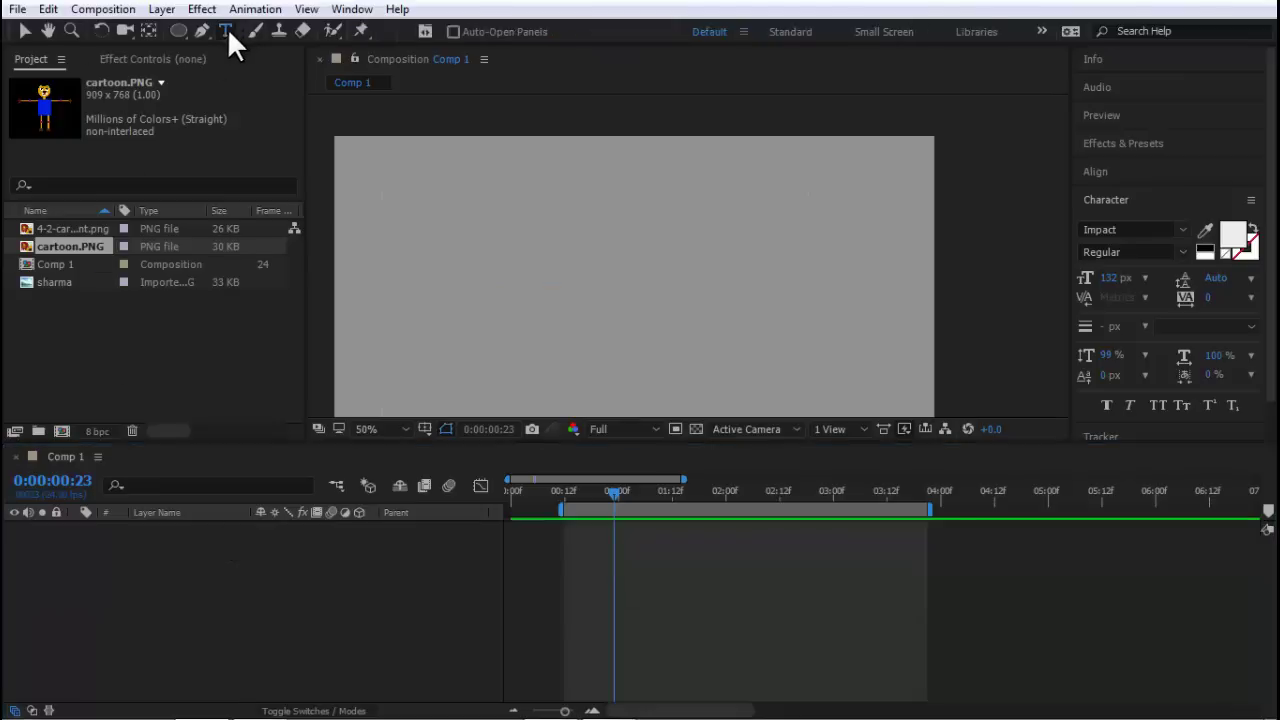
click(672, 252)
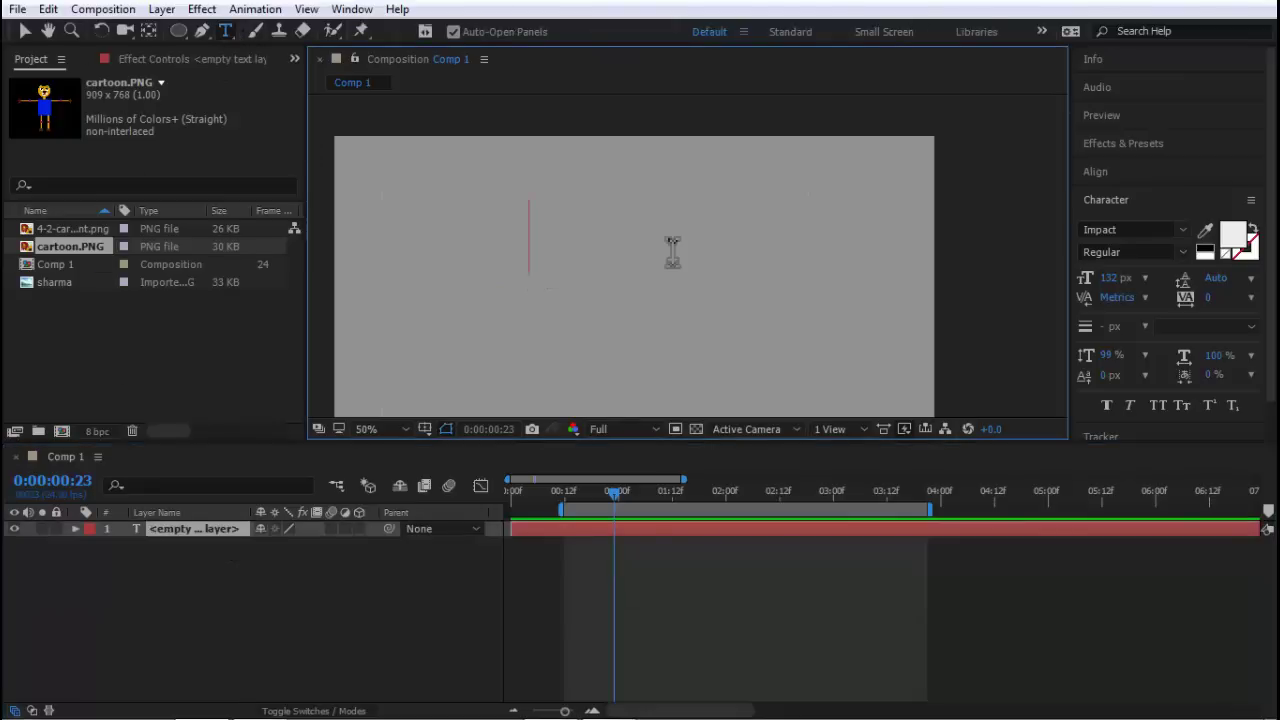
text(S)
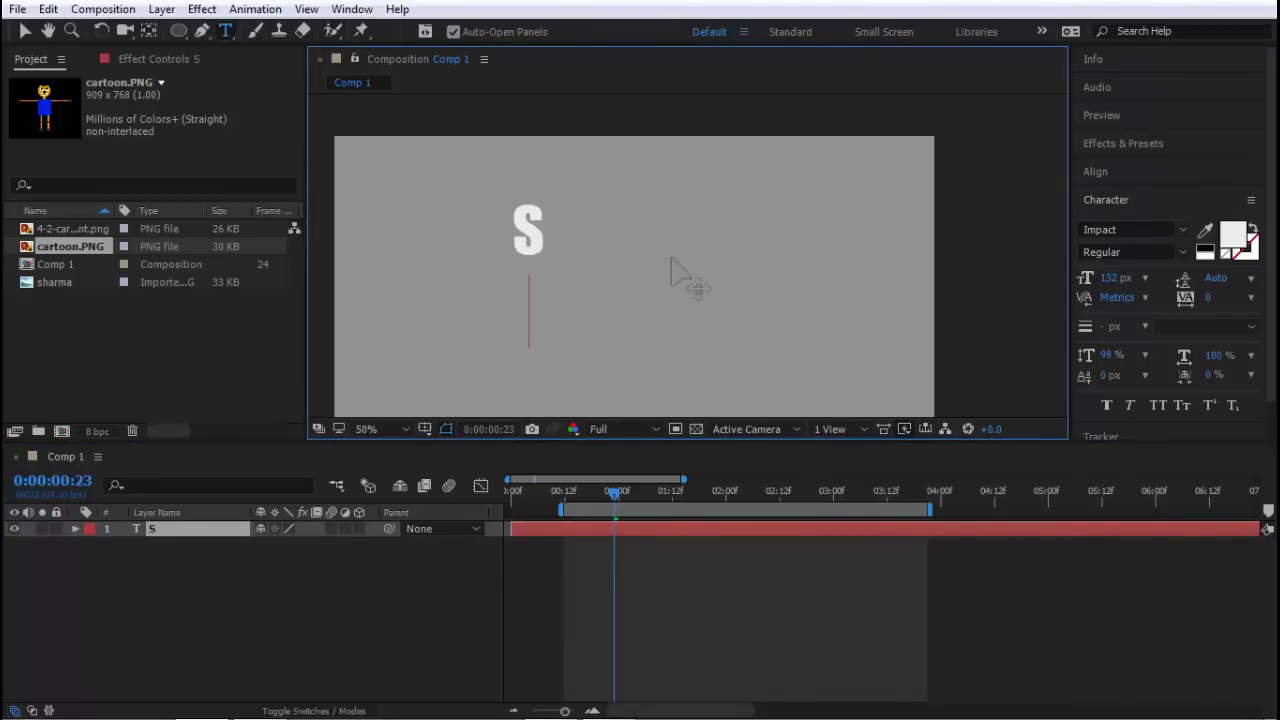
Enlarge the white letter S and centre it in the composition
drag(672, 270, 584, 282)
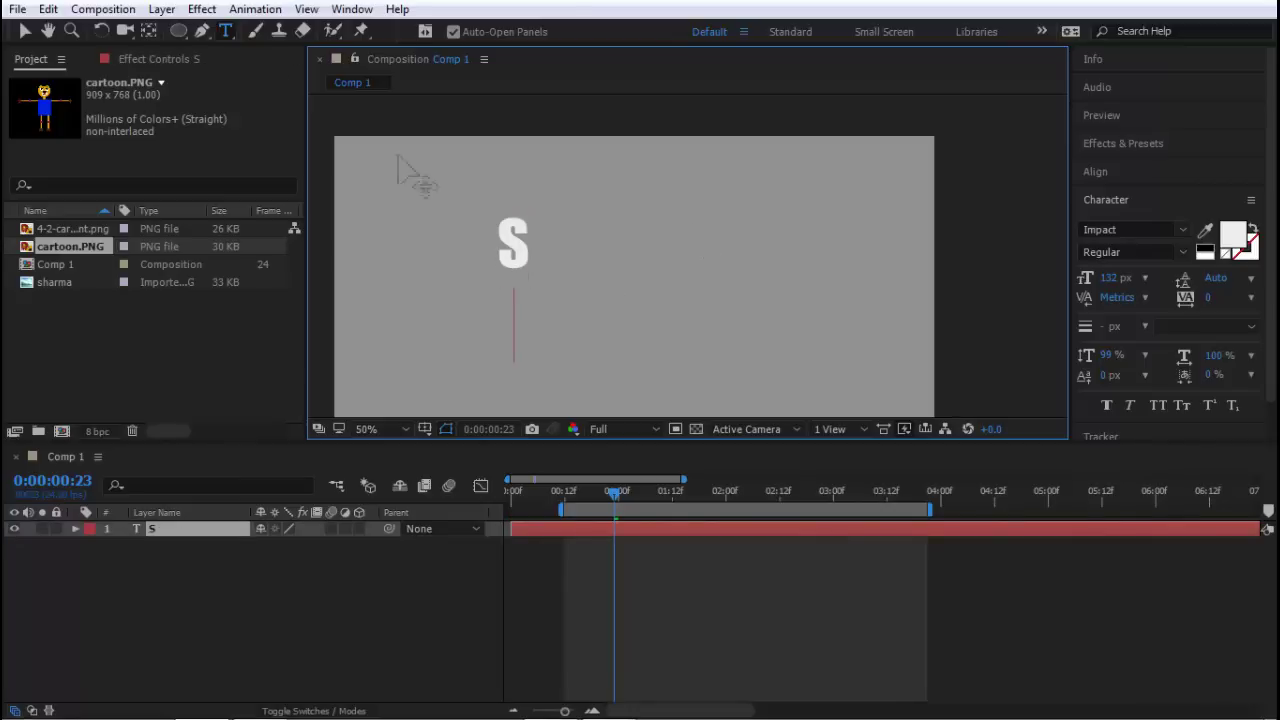
click(20, 32)
drag(529, 266, 561, 271)
drag(529, 209, 642, 285)
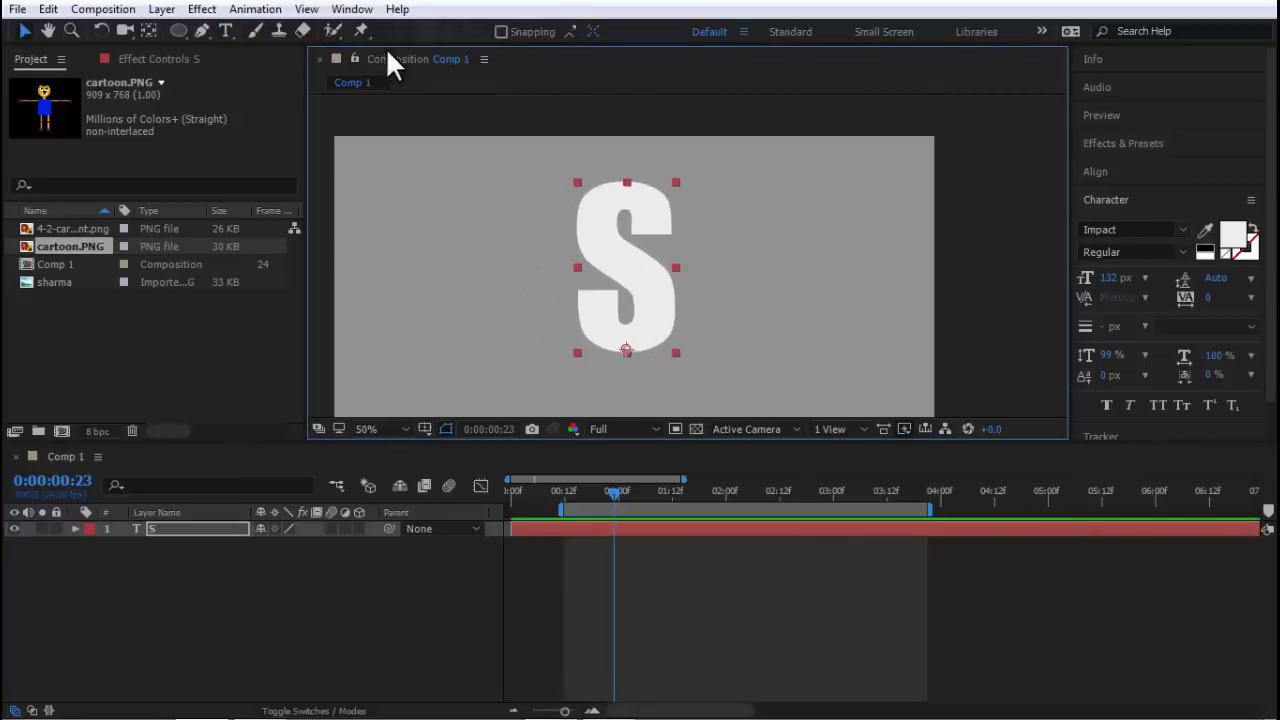
Place four puppet pins on the S's curves and ends, bending the top up-right
click(361, 31)
click(585, 232)
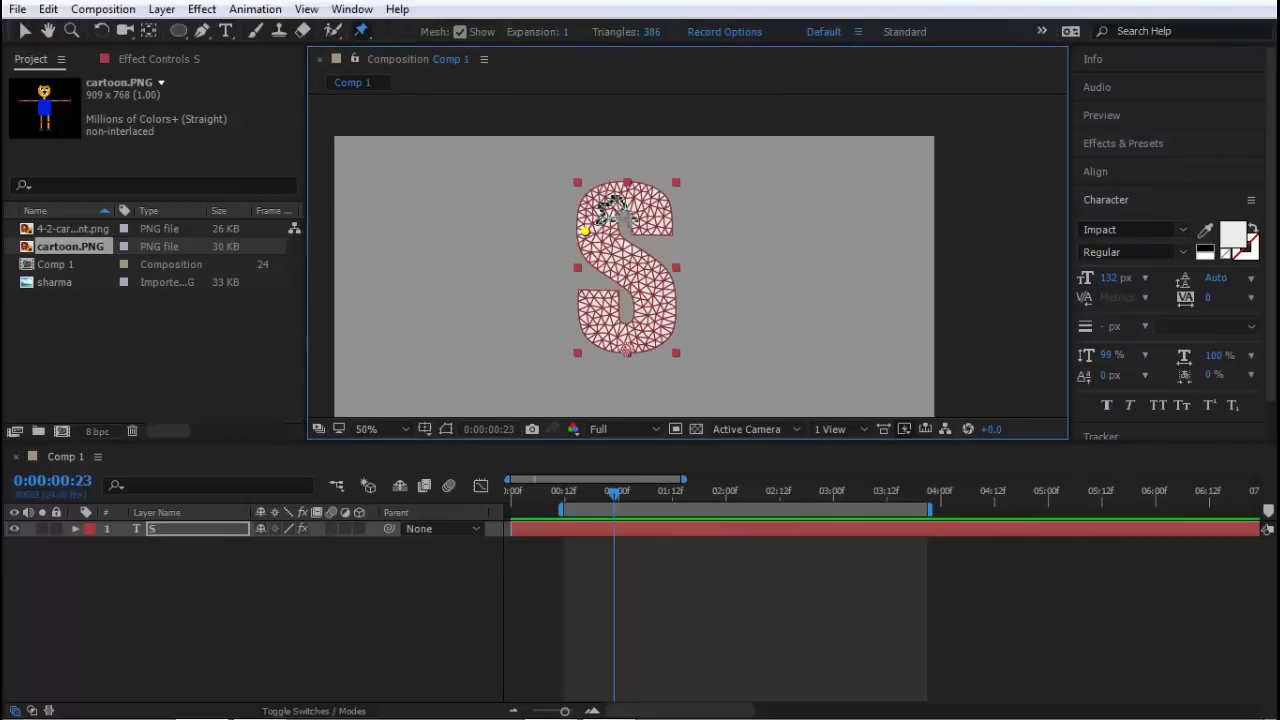
click(660, 218)
click(654, 314)
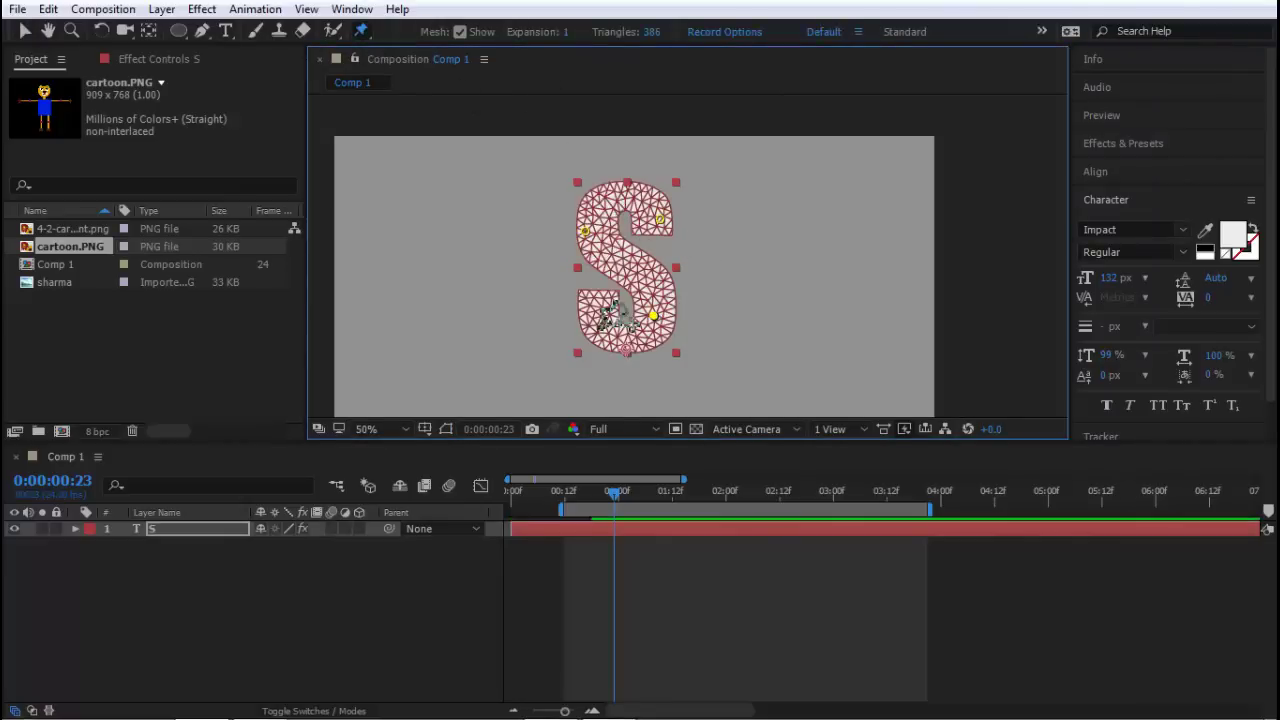
click(597, 326)
mouse_move(660, 218)
mouse_down()
mouse_move(703, 200)
mouse_move(705, 171)
mouse_up()
From frame 12, record the top pin swinging out right, then preview the animation
drag(600, 486, 566, 493)
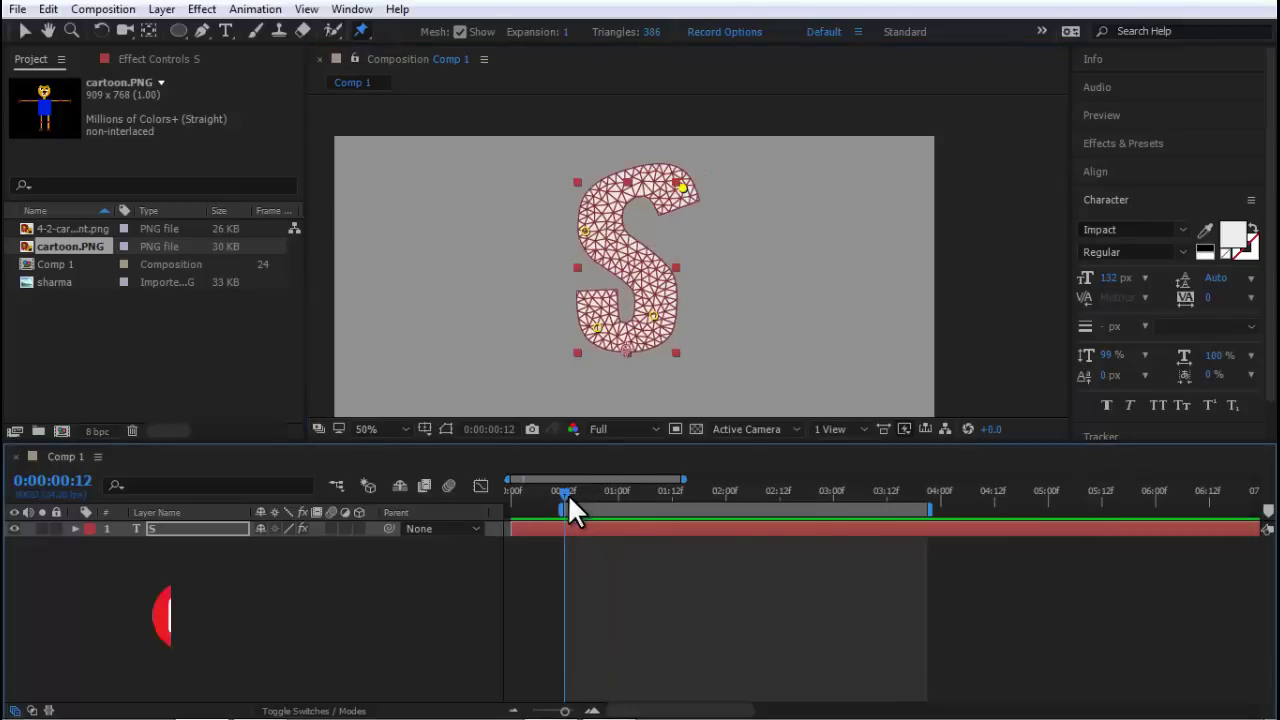
drag(686, 196, 648, 190)
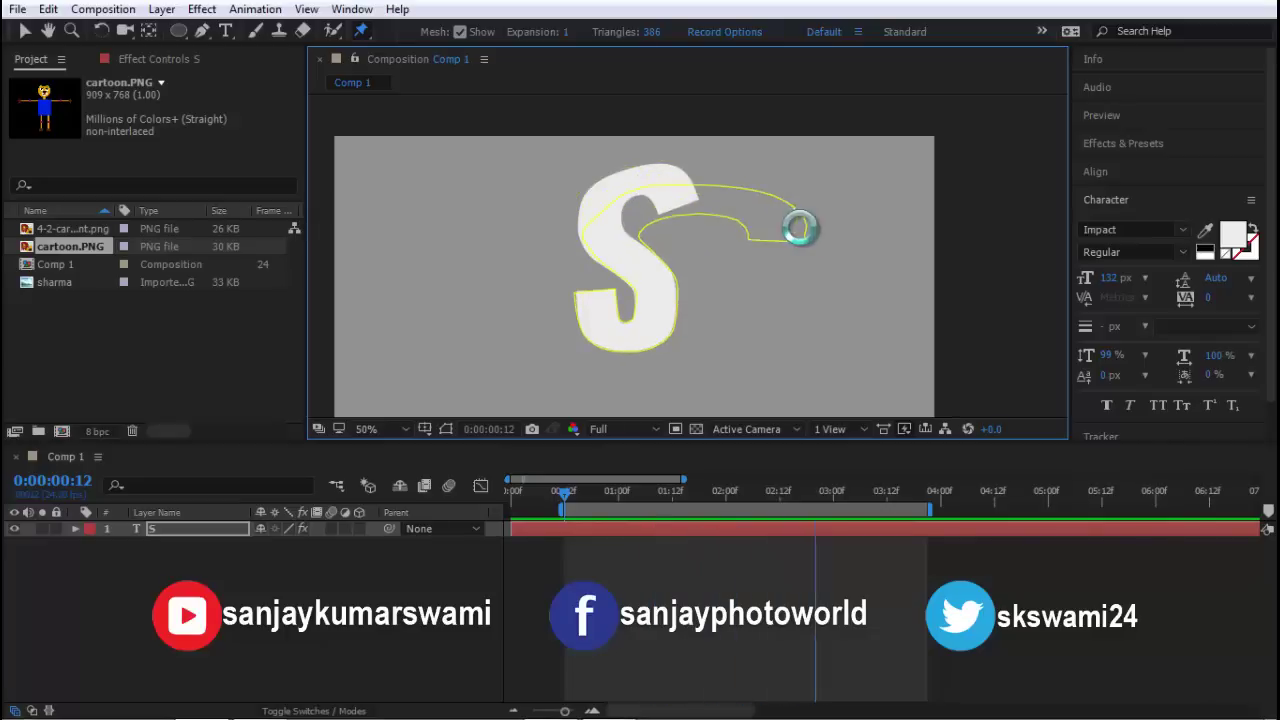
drag(648, 190, 663, 194)
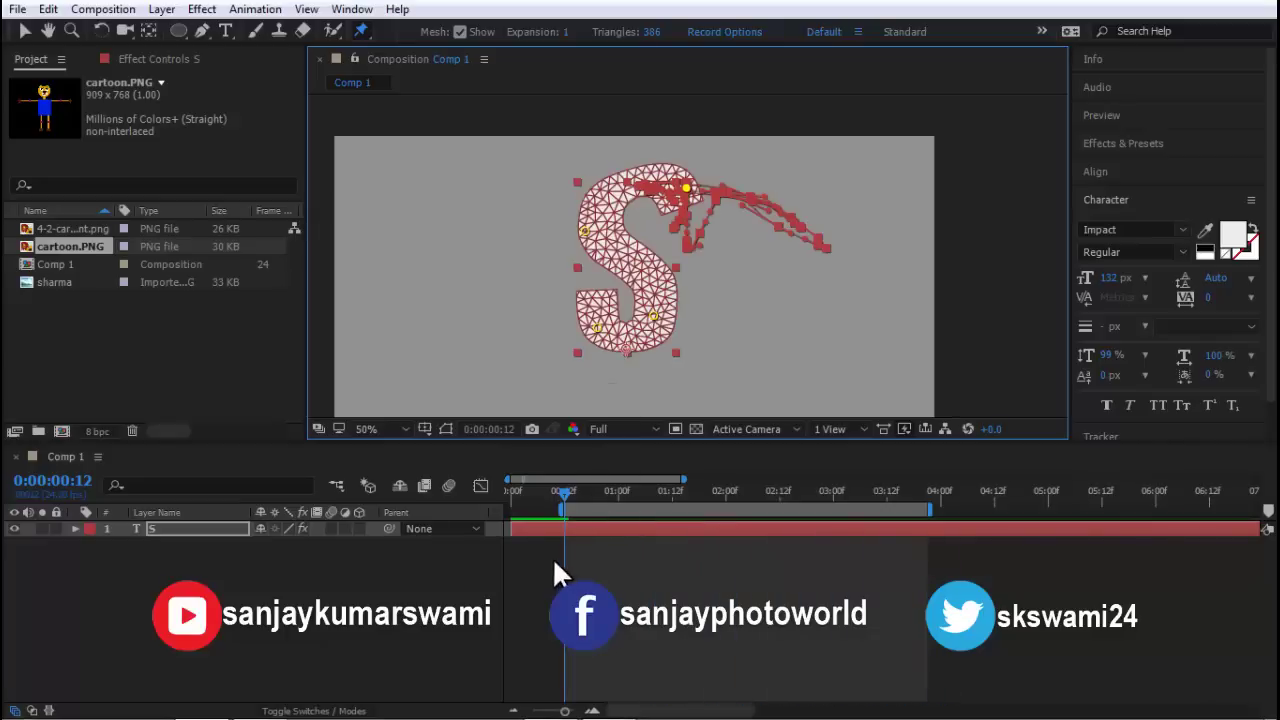
click(471, 600)
key(space)
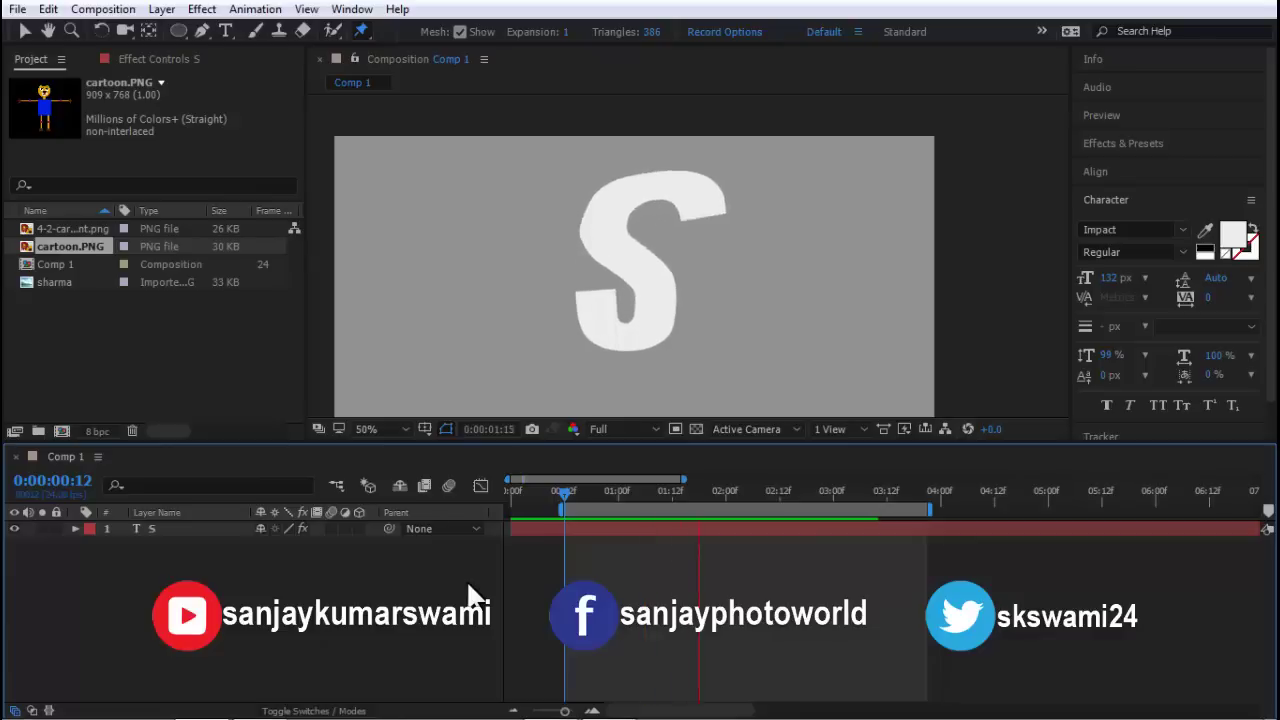